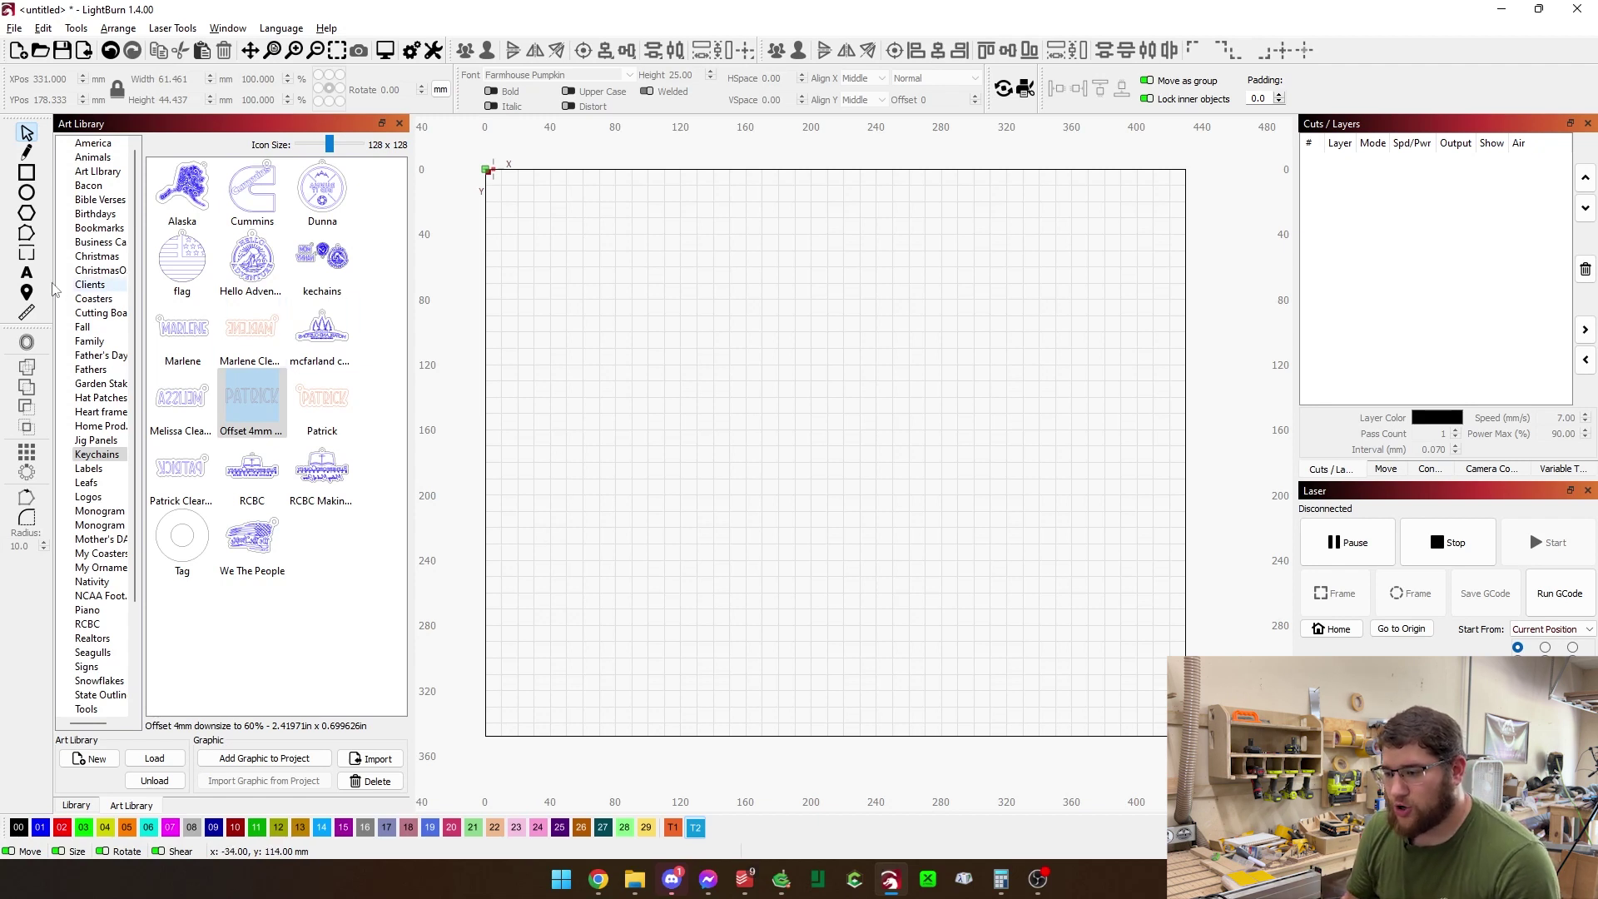
- Type 'Patrick' on the canvas in Farmhouse Pumpkin and assign it to blue fill layer 01
click(26, 273)
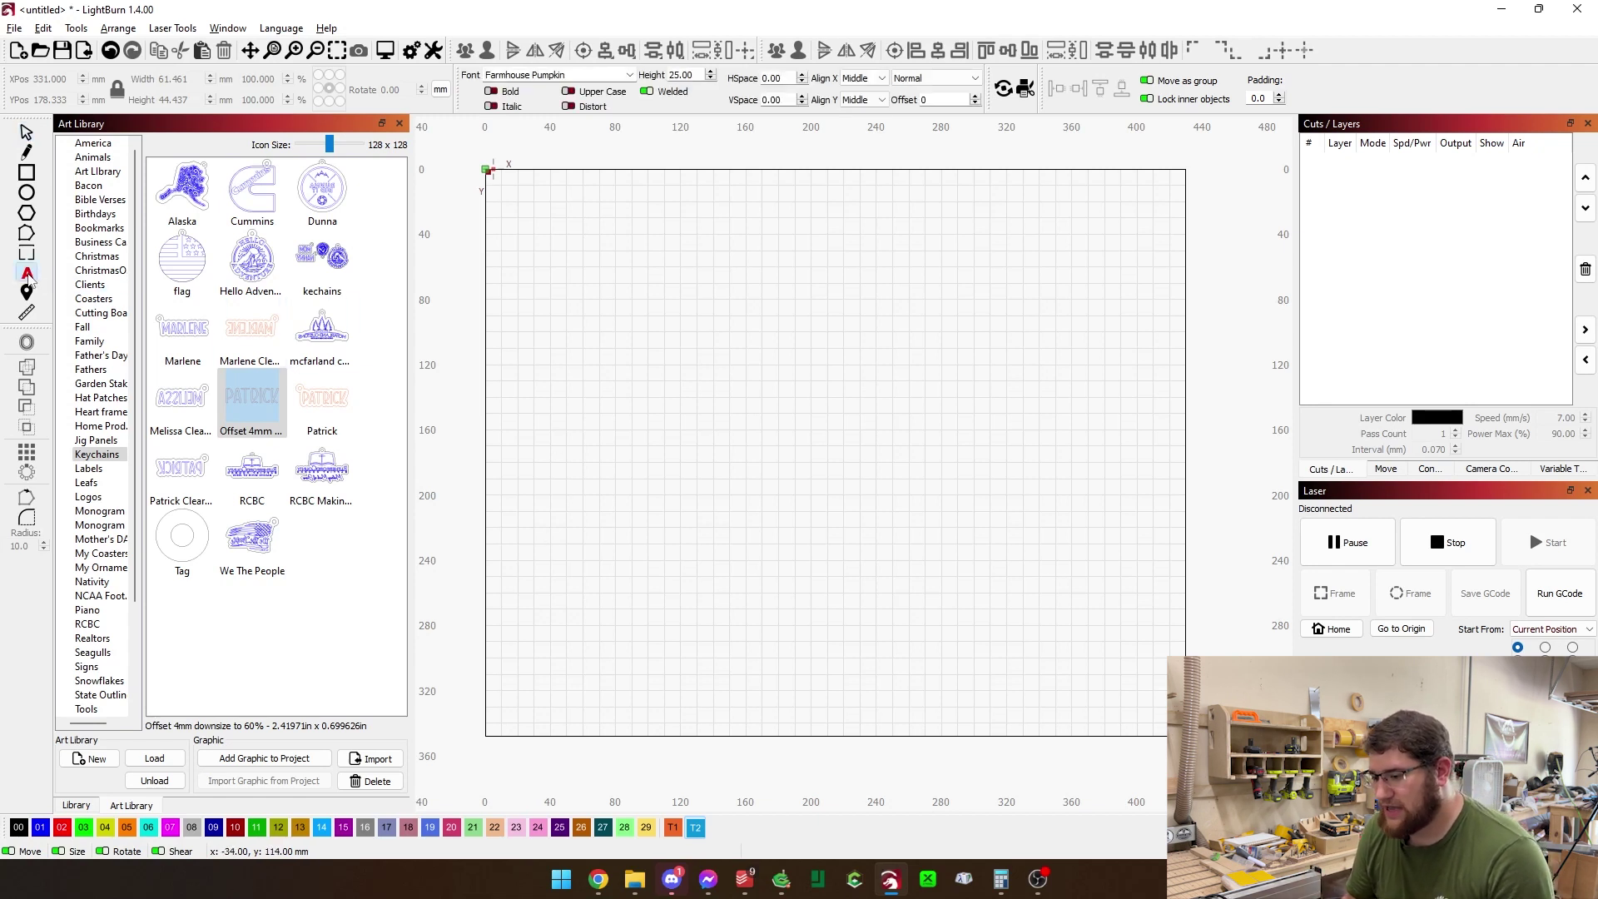
click(699, 359)
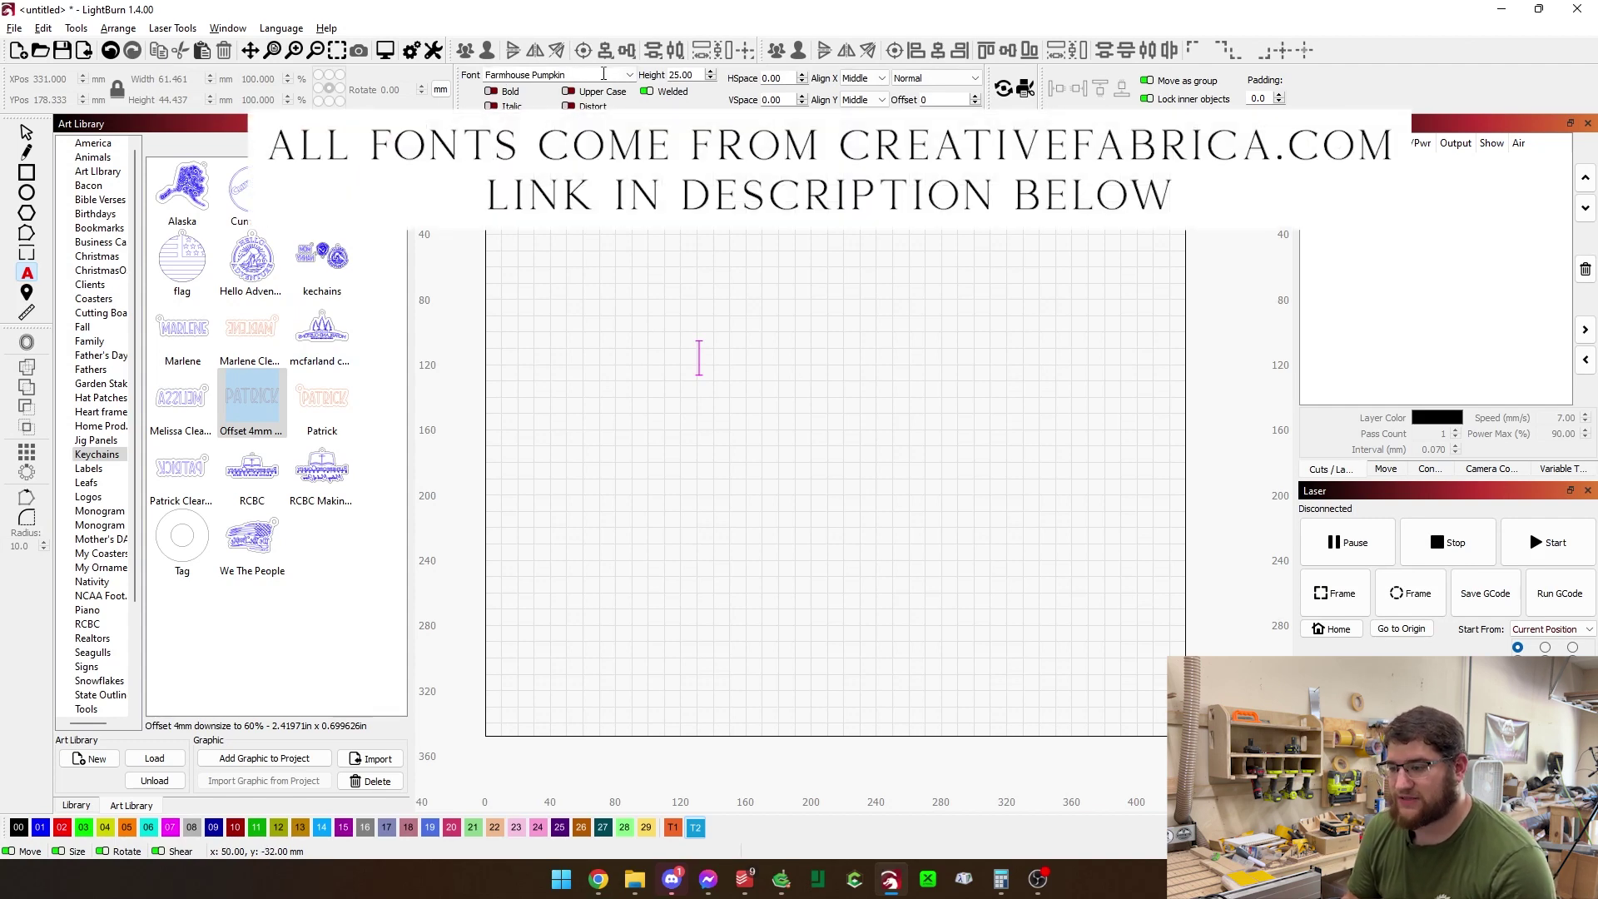
click(709, 373)
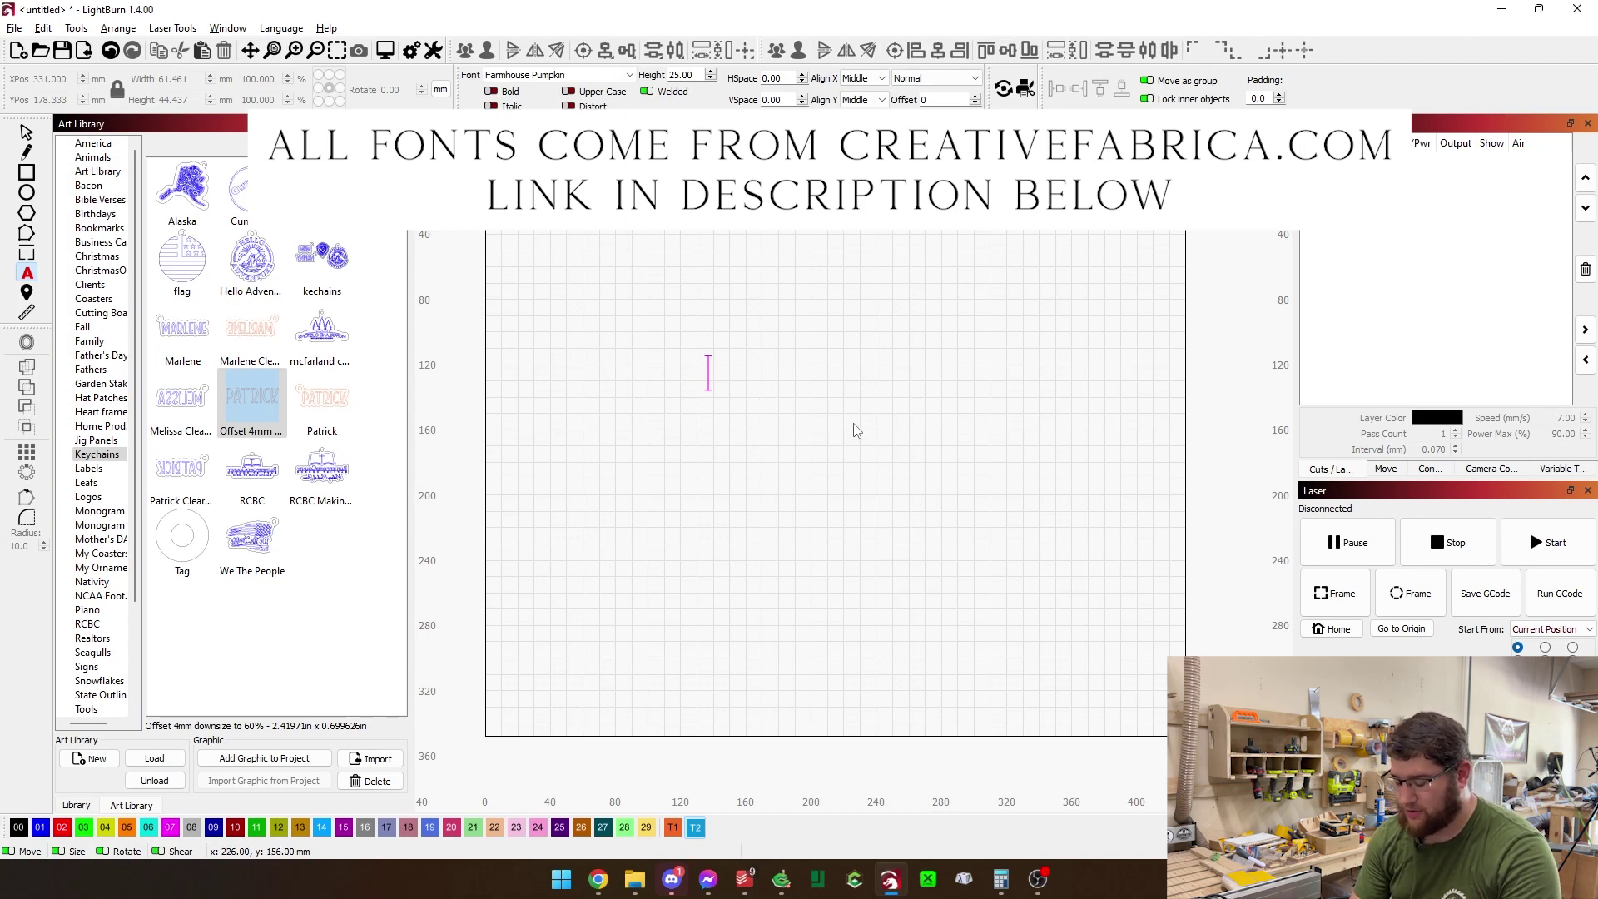
text(Patrick)
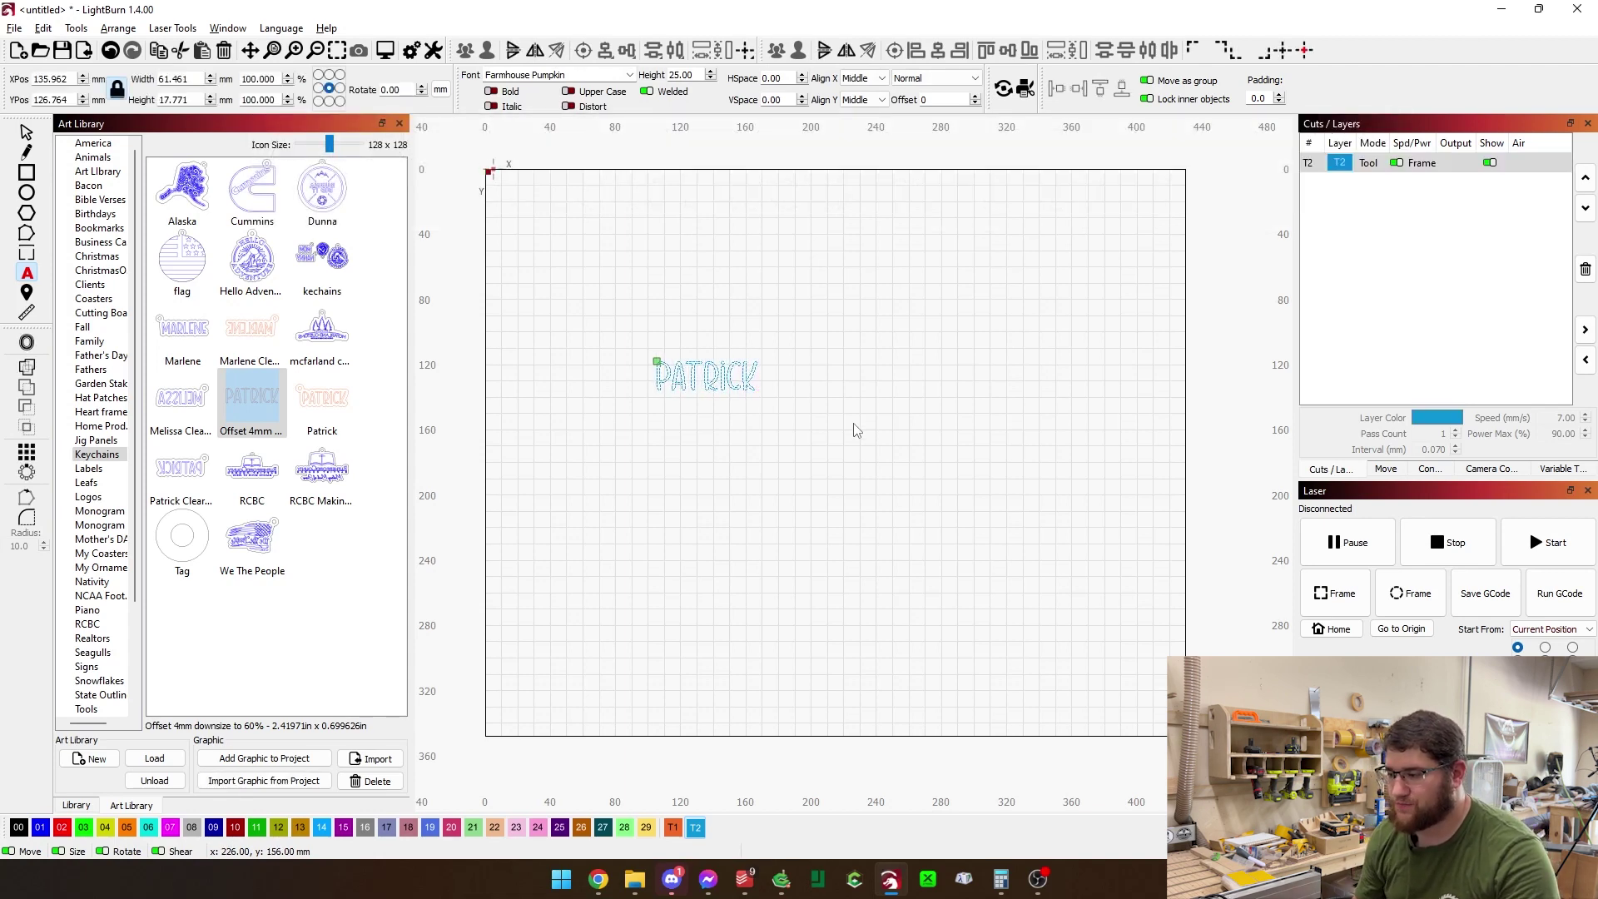
click(39, 829)
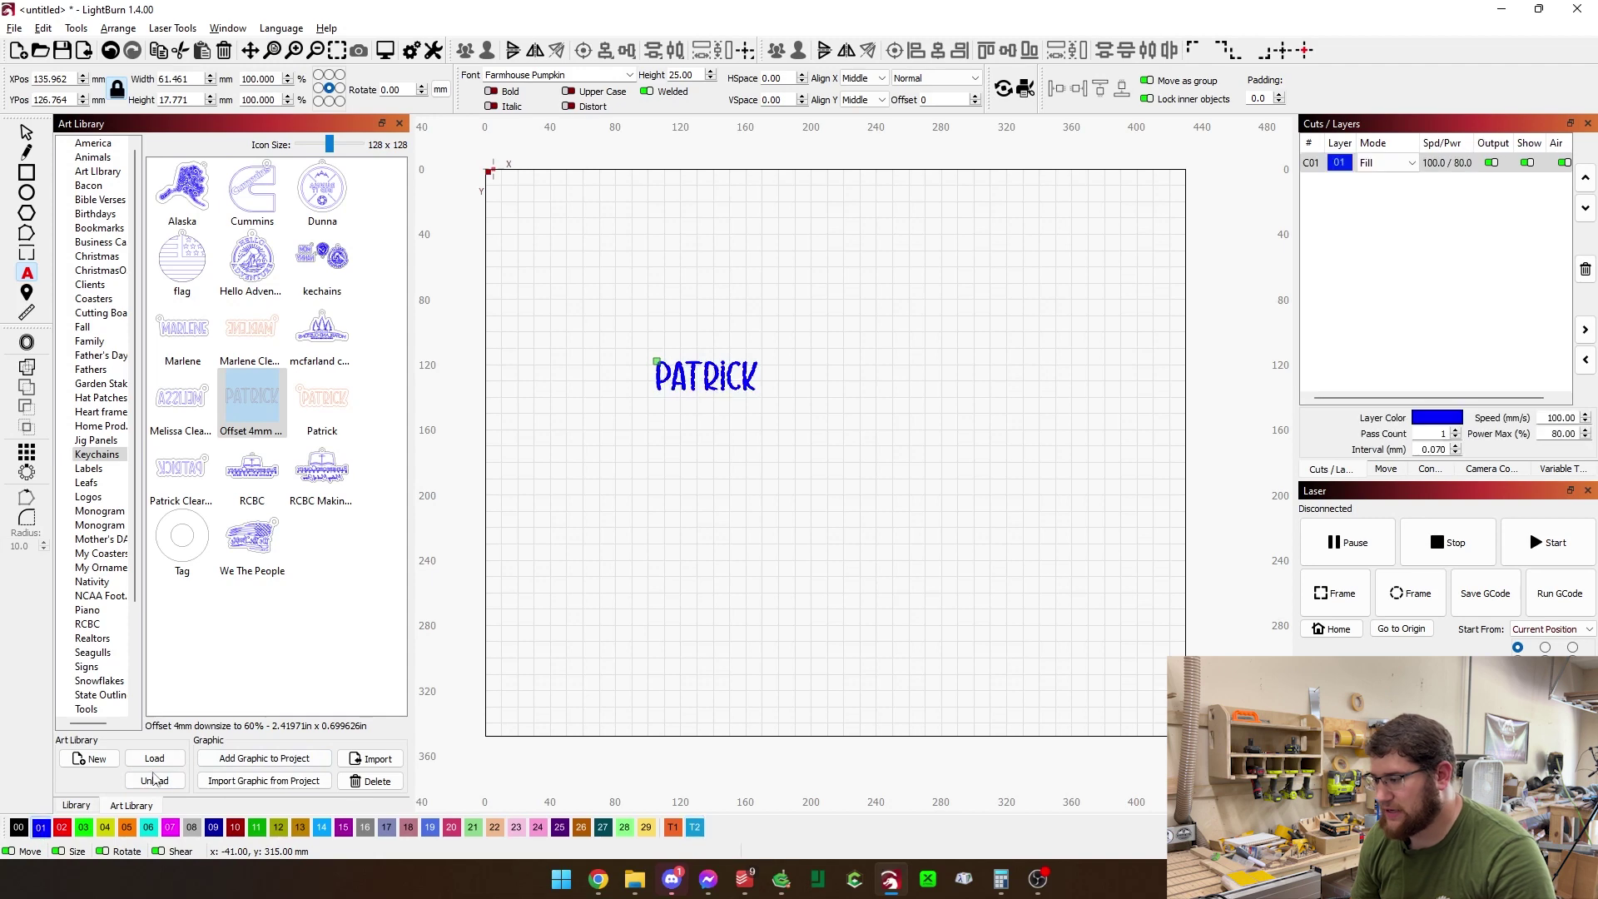
scroll(664, 379, up, 2)
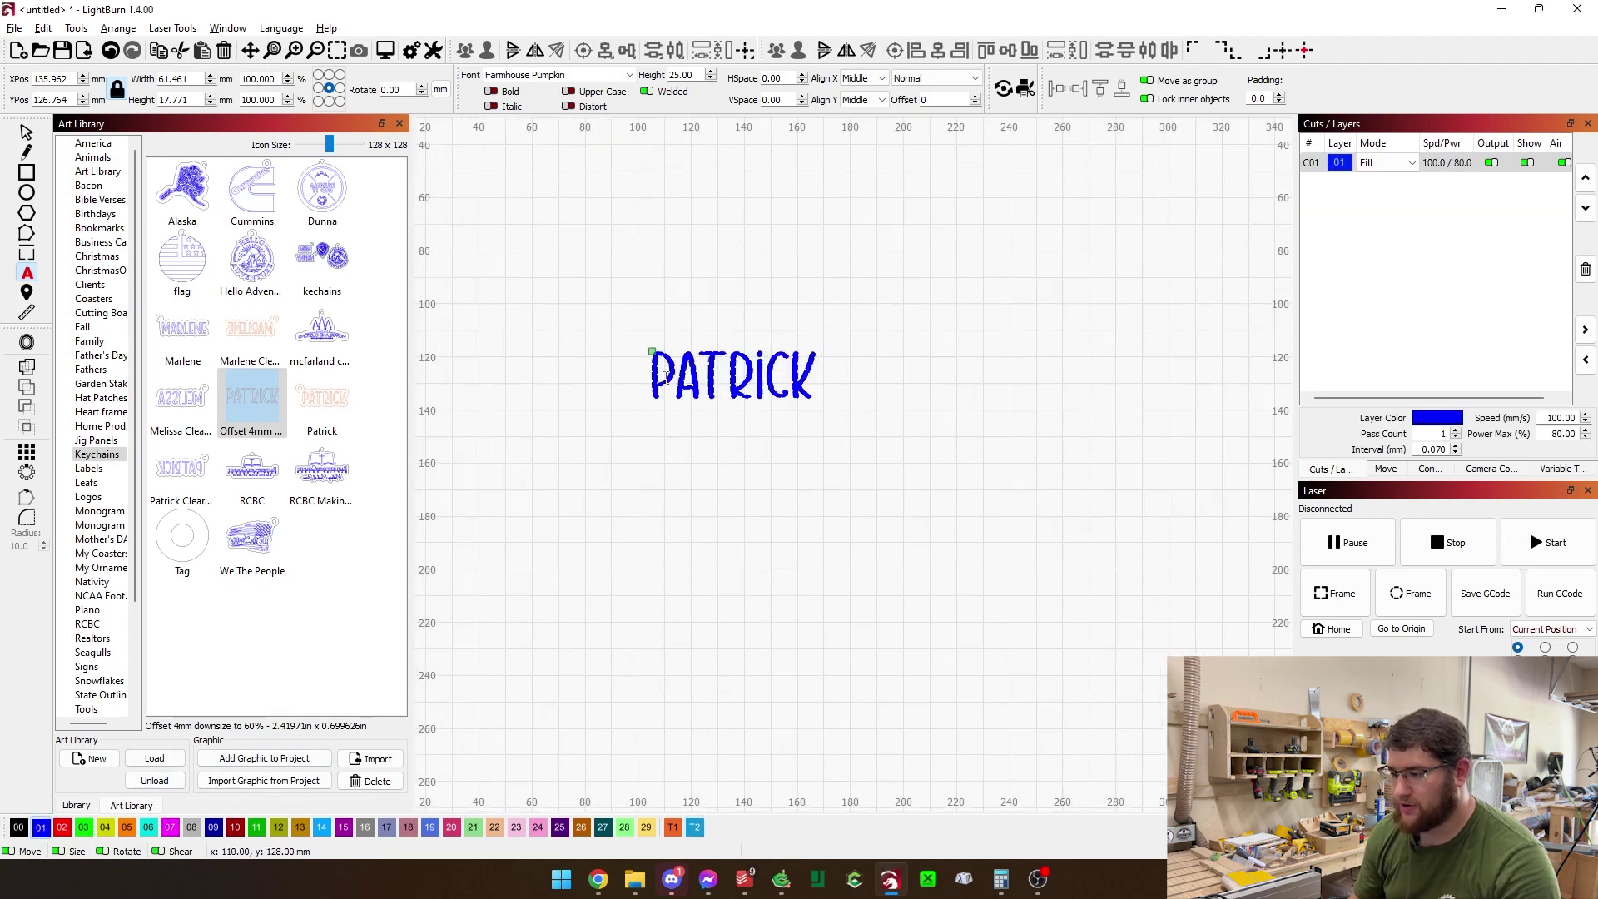
key(Escape)
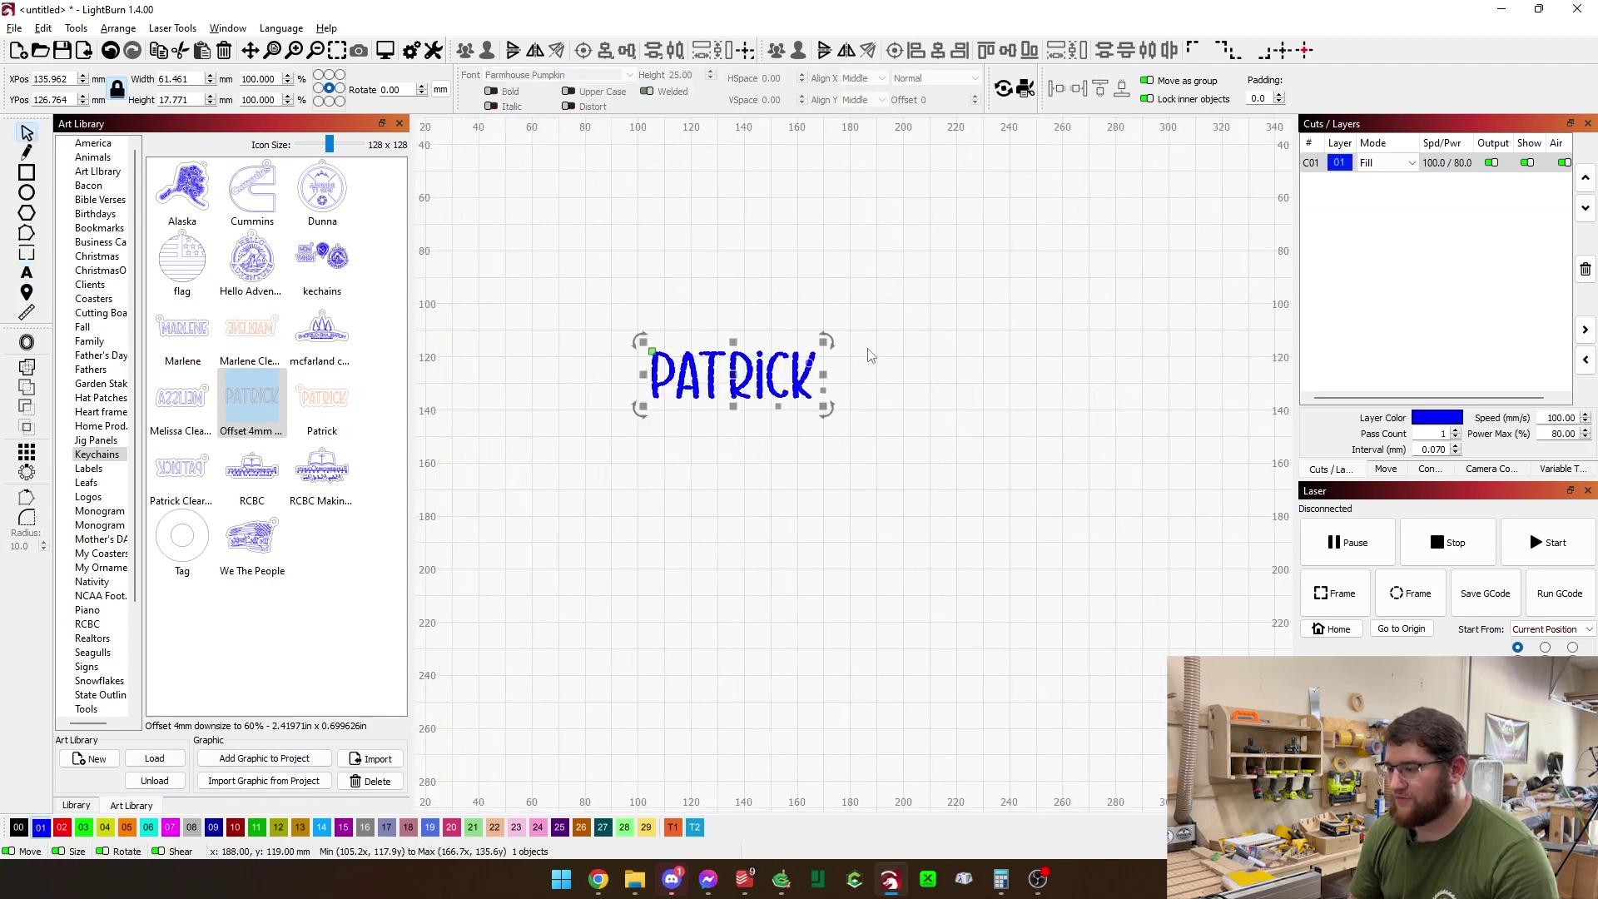
- Offset PATRICK 4 mm outward with round corners and put the outline on black layer 00
click(649, 354)
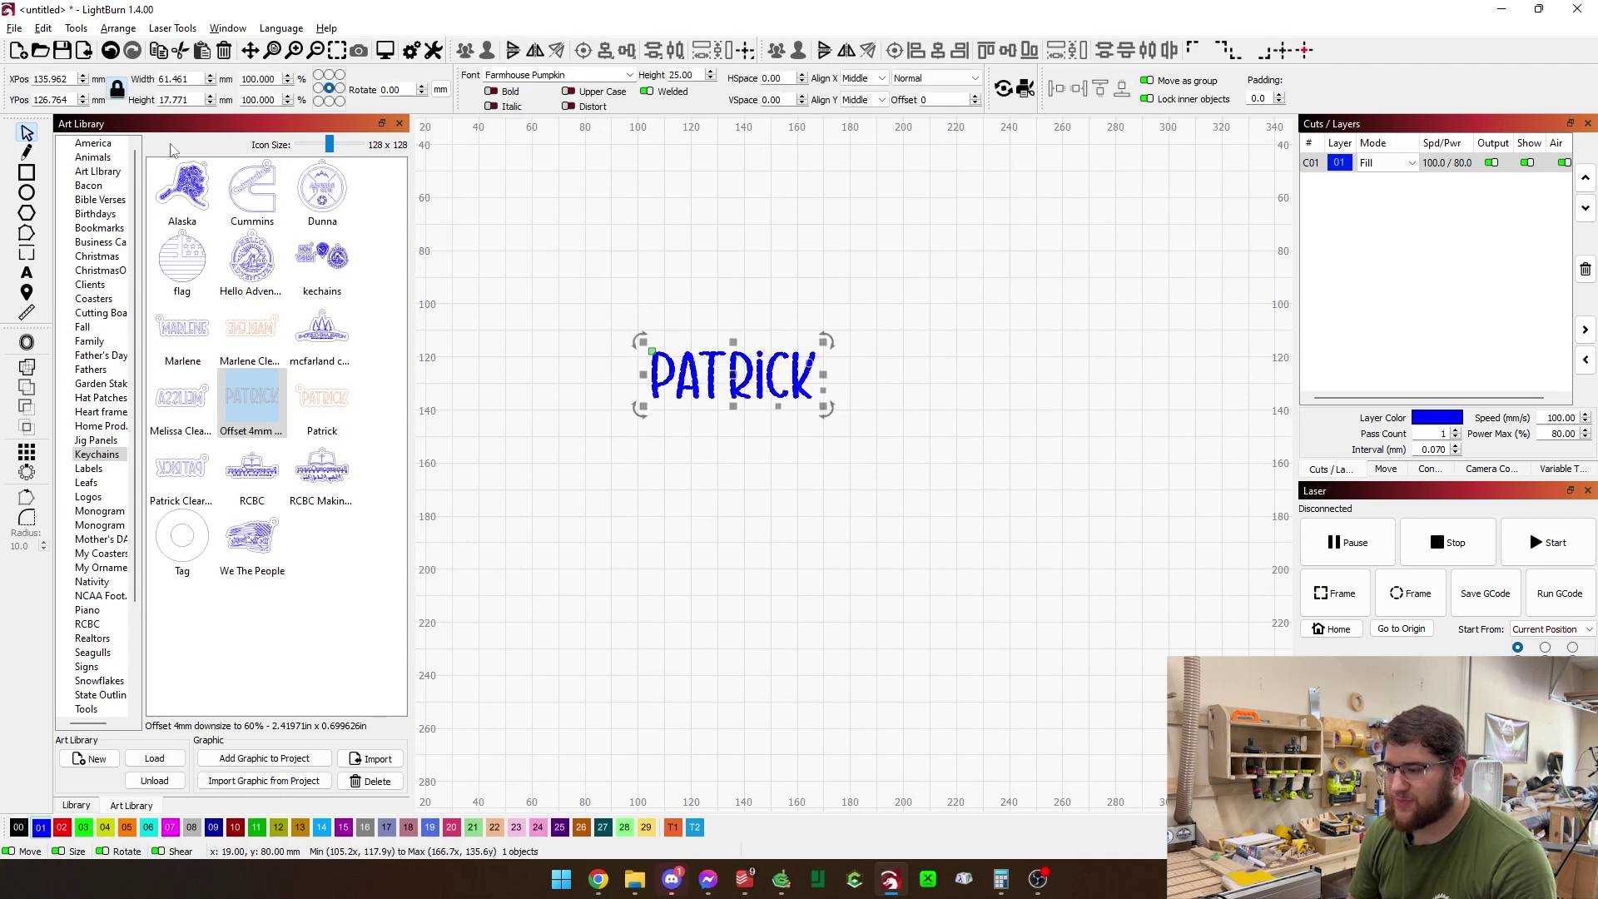
click(27, 343)
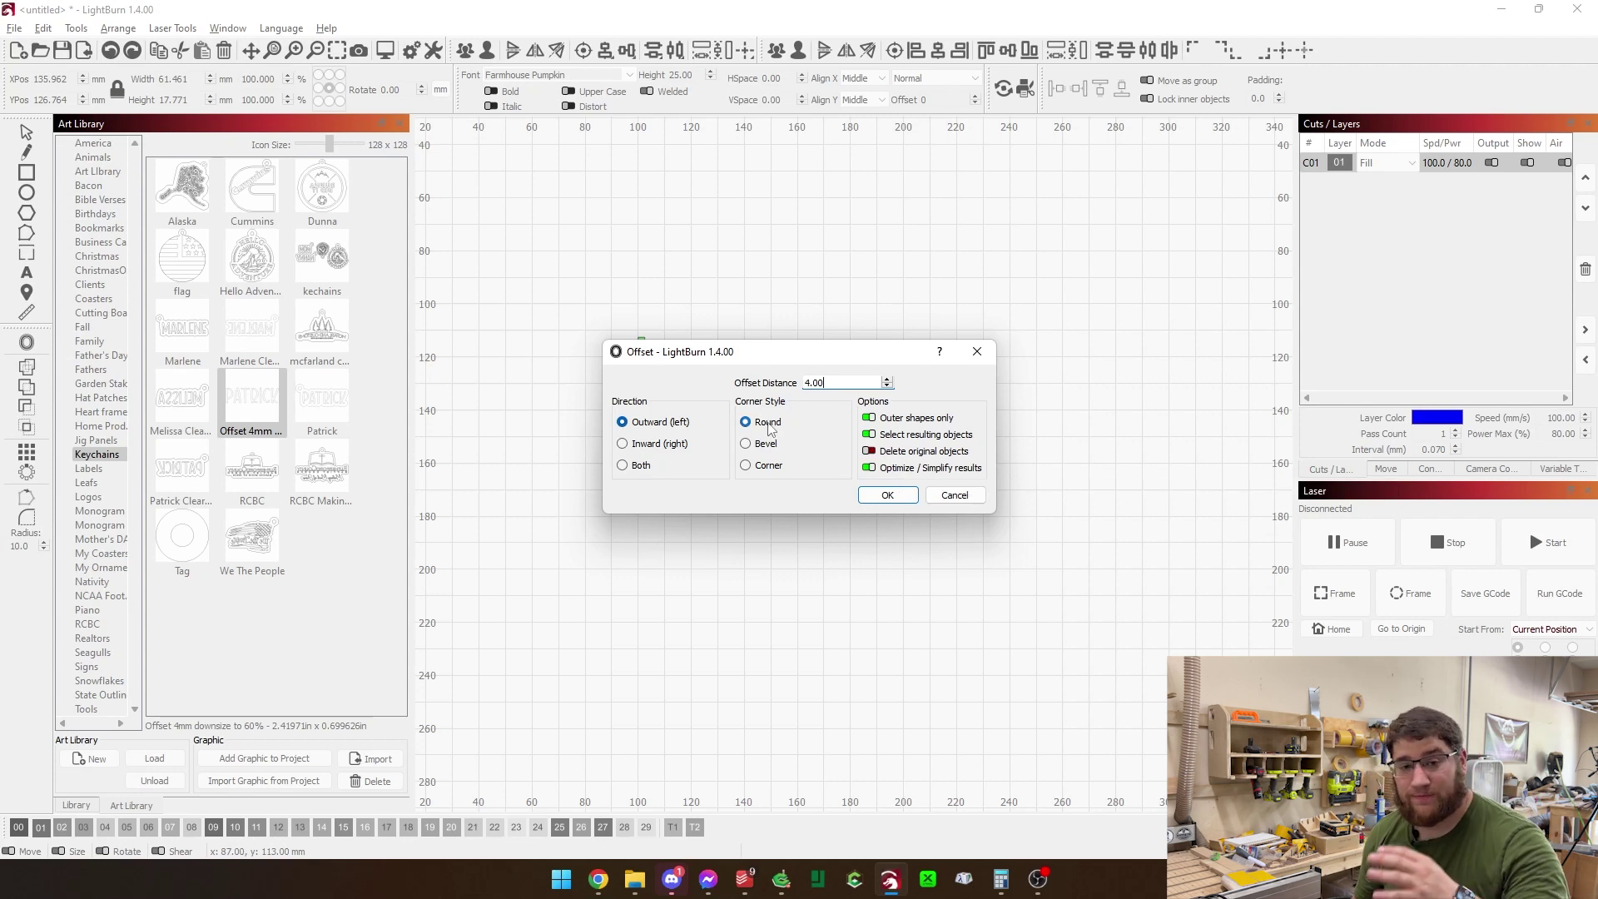
click(880, 496)
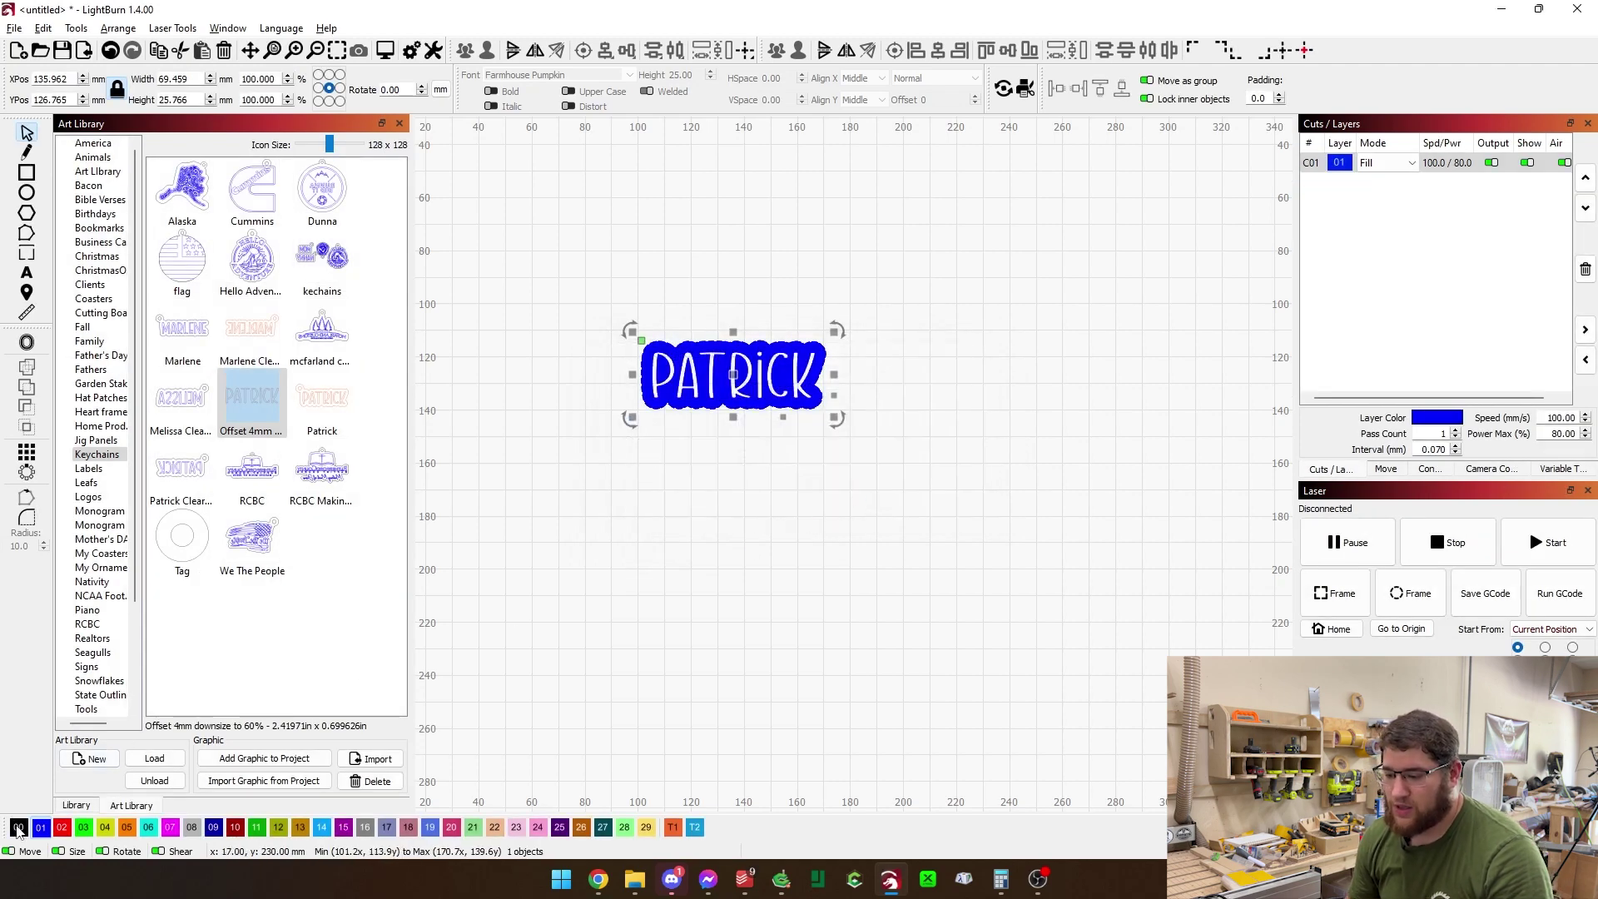
click(18, 828)
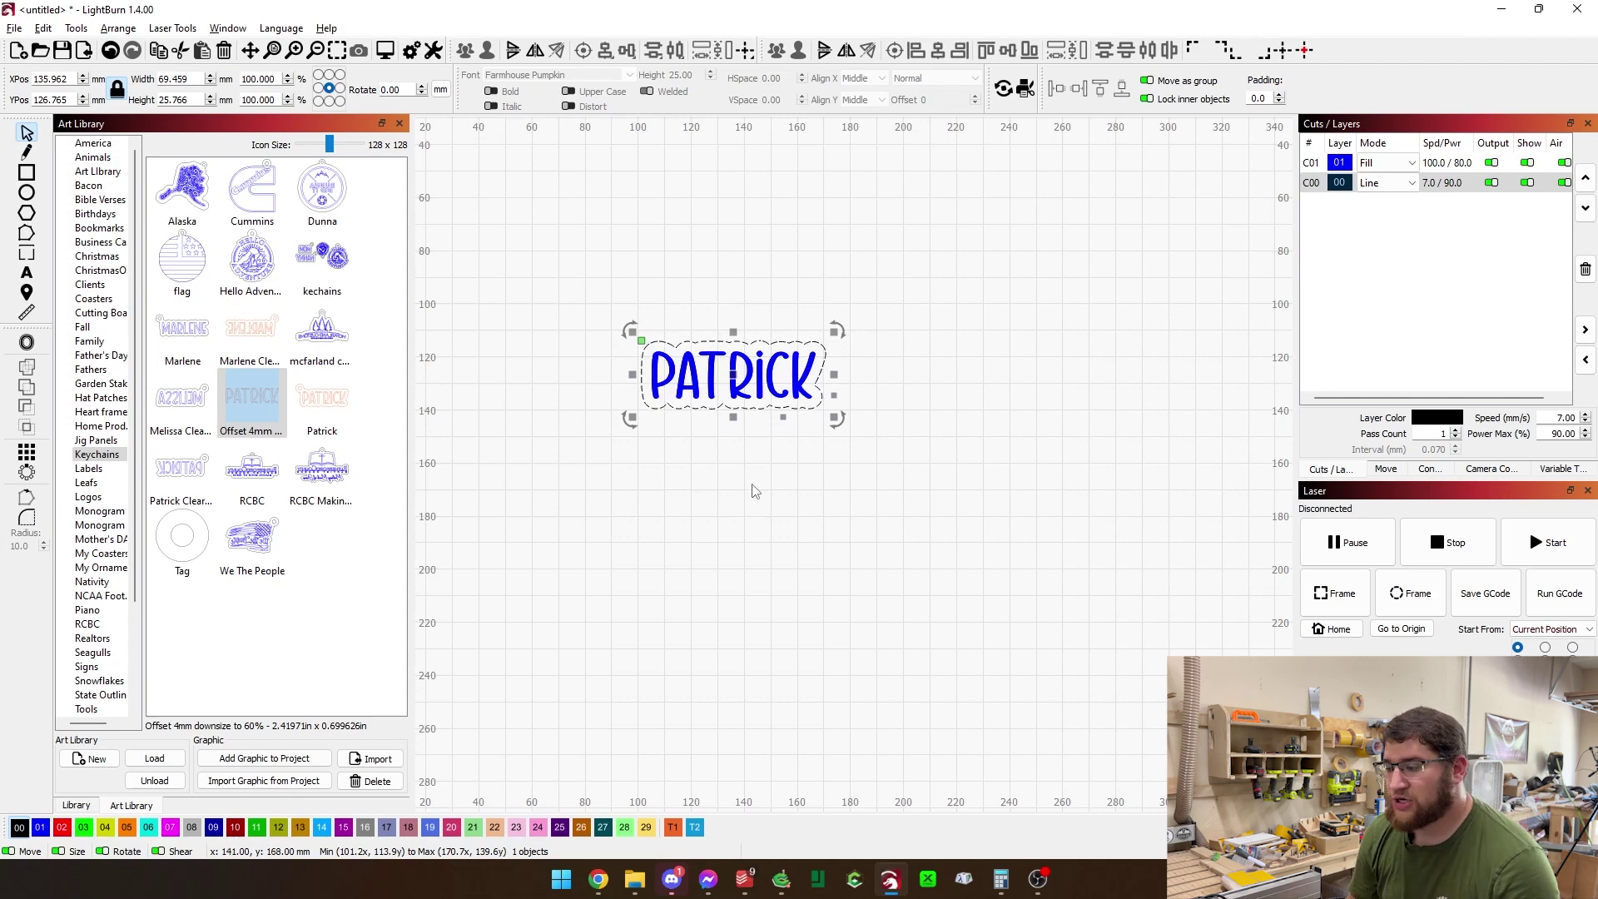
click(786, 459)
- Scale PATRICK and its outline together to 60% height, about 41.7 × 15.4 mm
drag(755, 400, 581, 322)
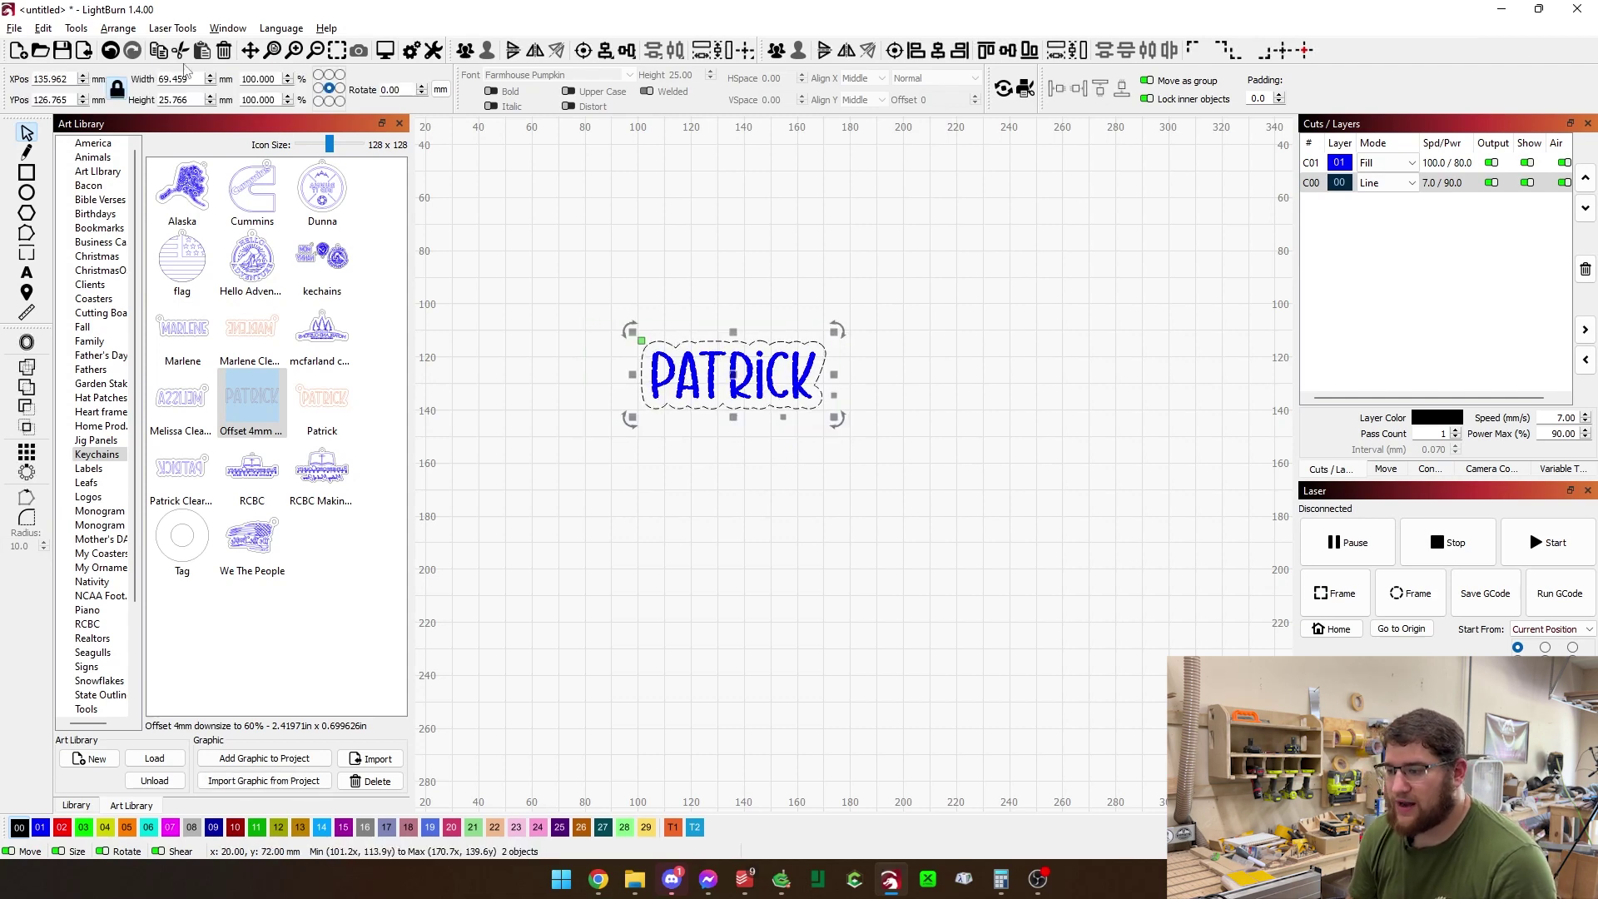
click(440, 89)
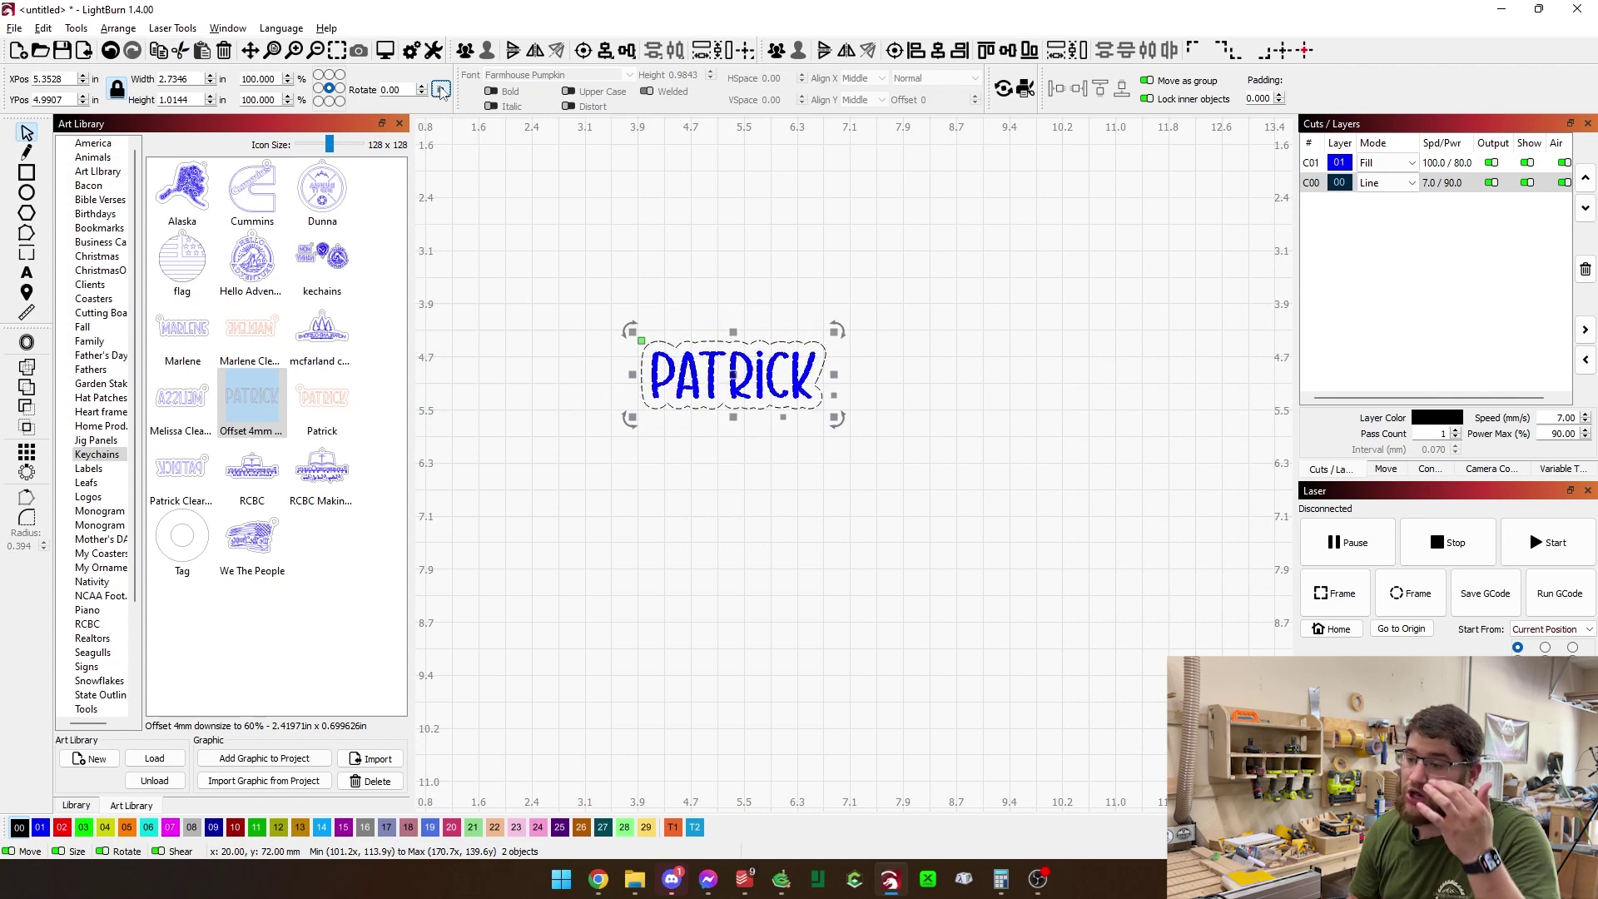
click(441, 89)
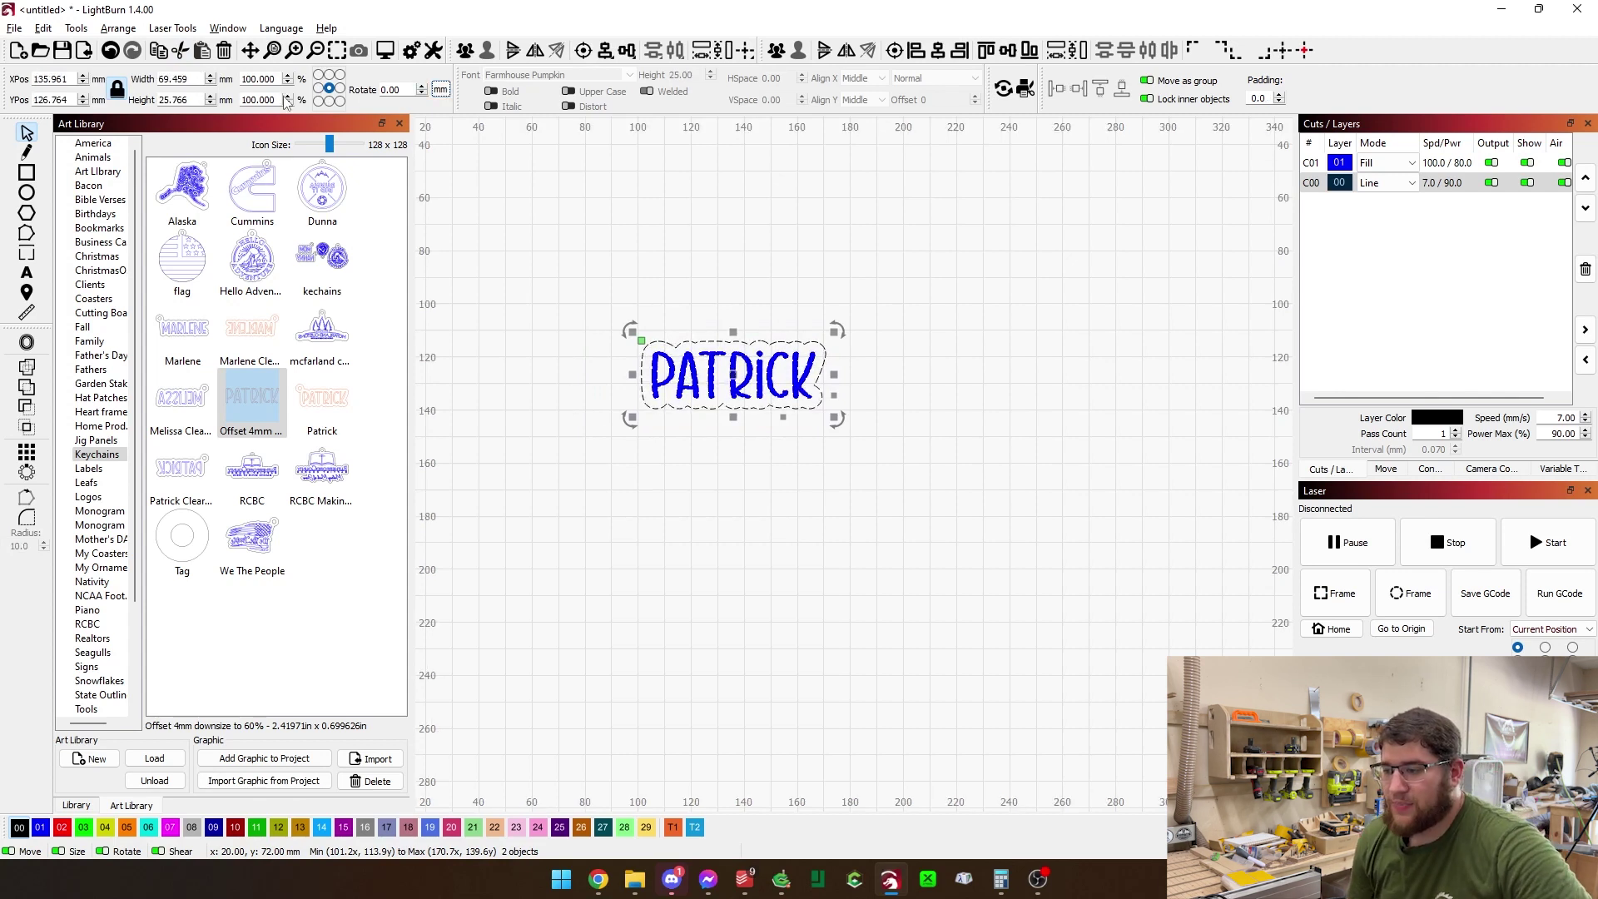
drag(277, 98, 225, 98)
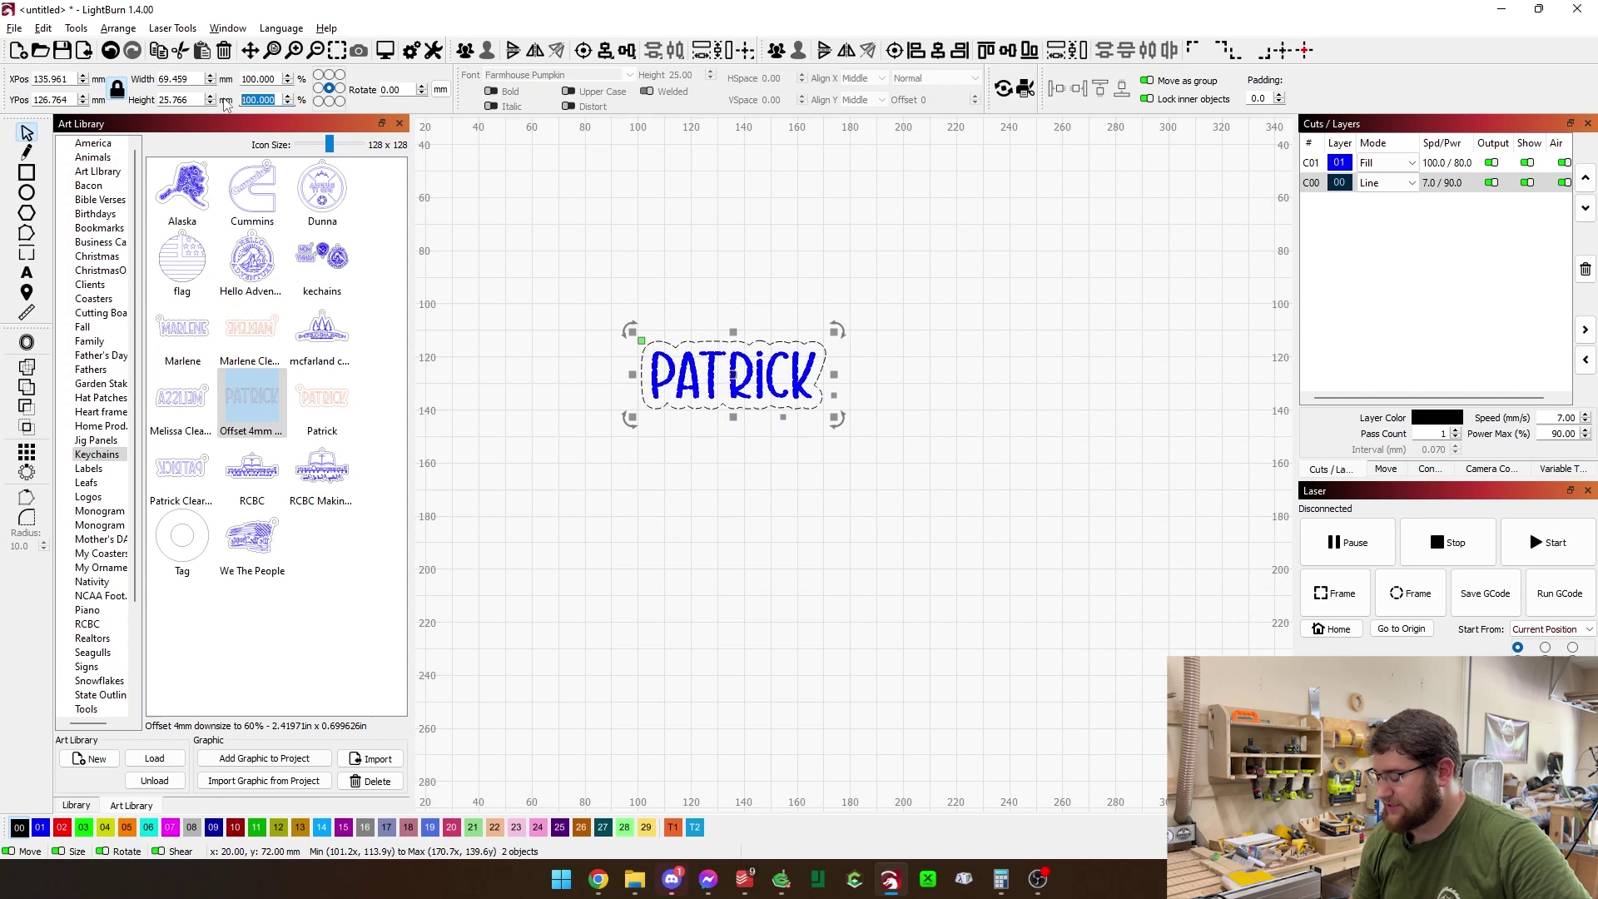
text(60)
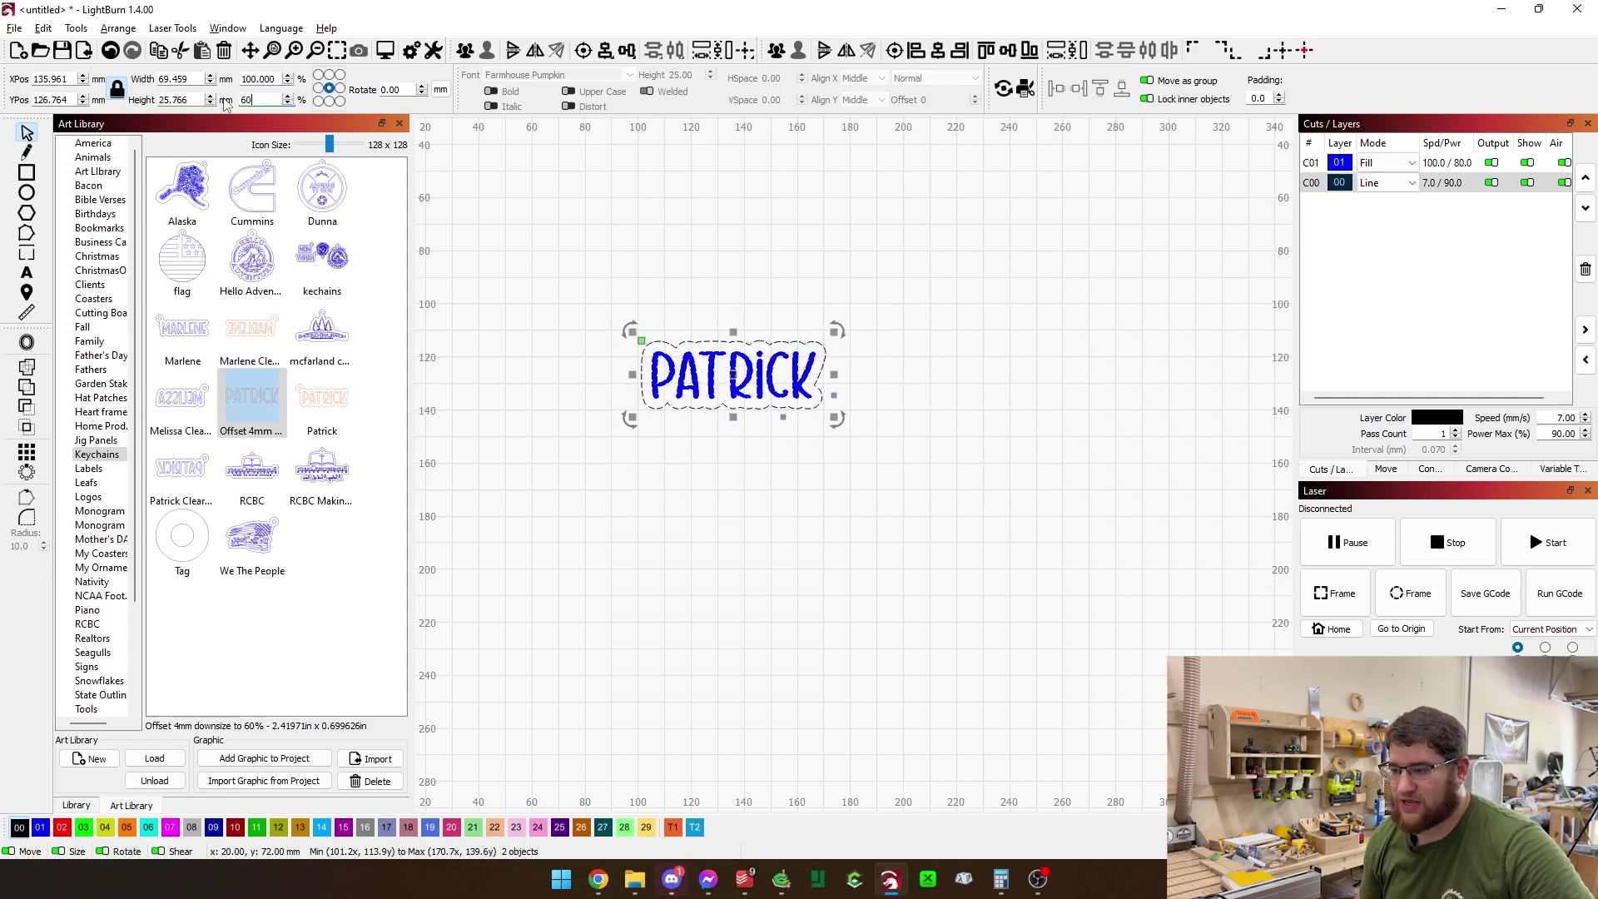
key(Return)
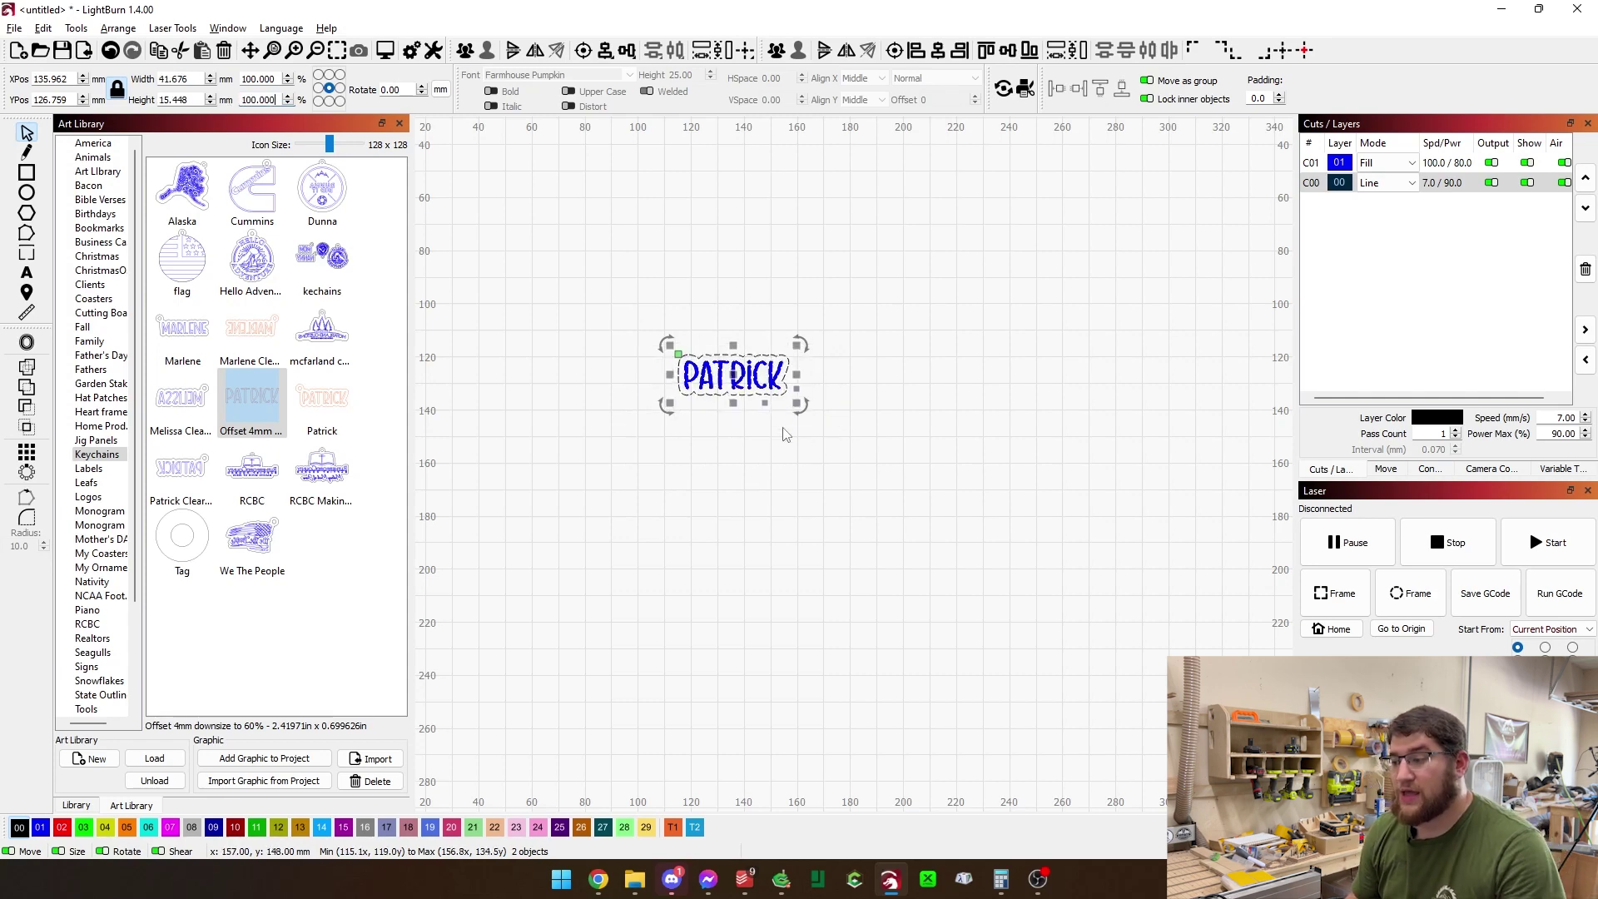
click(738, 428)
scroll(738, 427, up, 4)
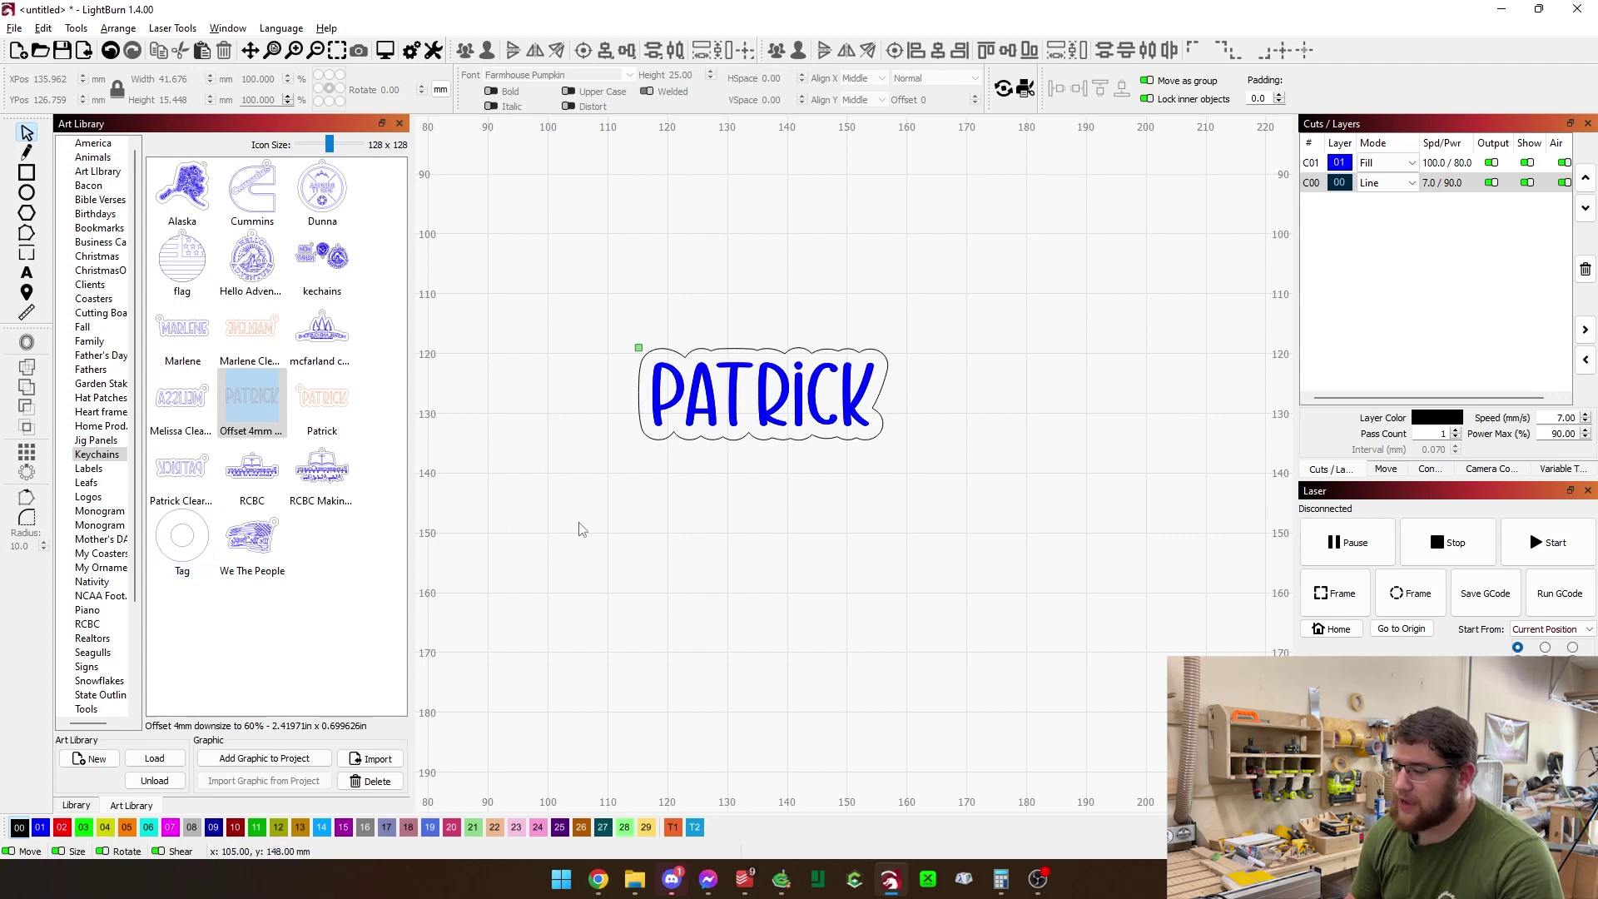
- Draw a circle above PATRICK's left end and resize it to 3 mm
drag(613, 528, 641, 564)
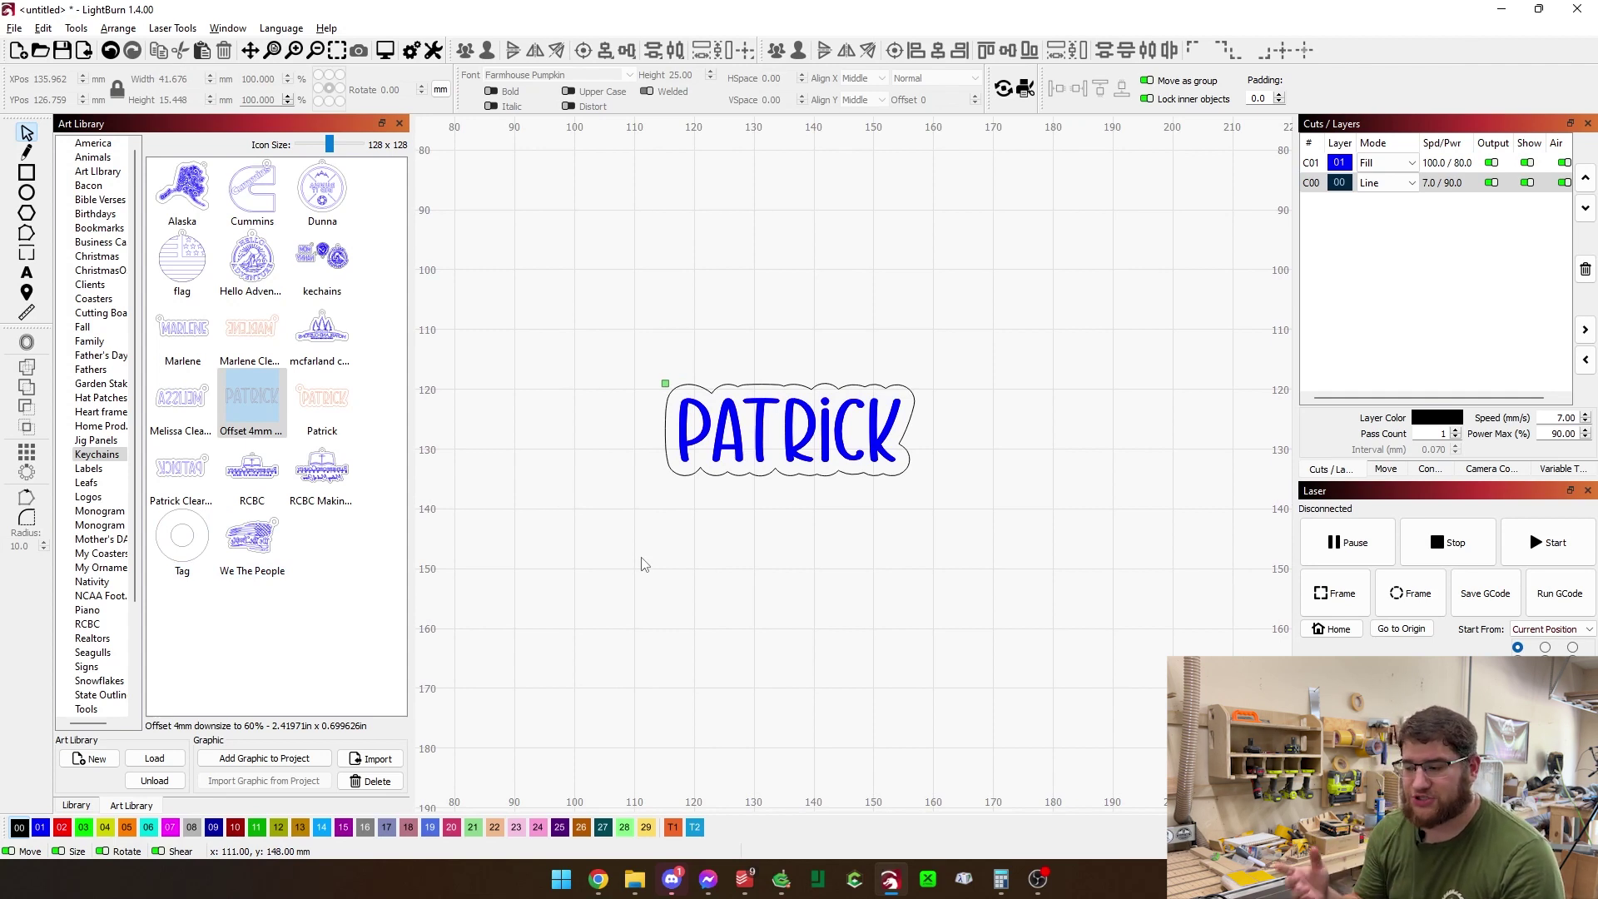
click(27, 192)
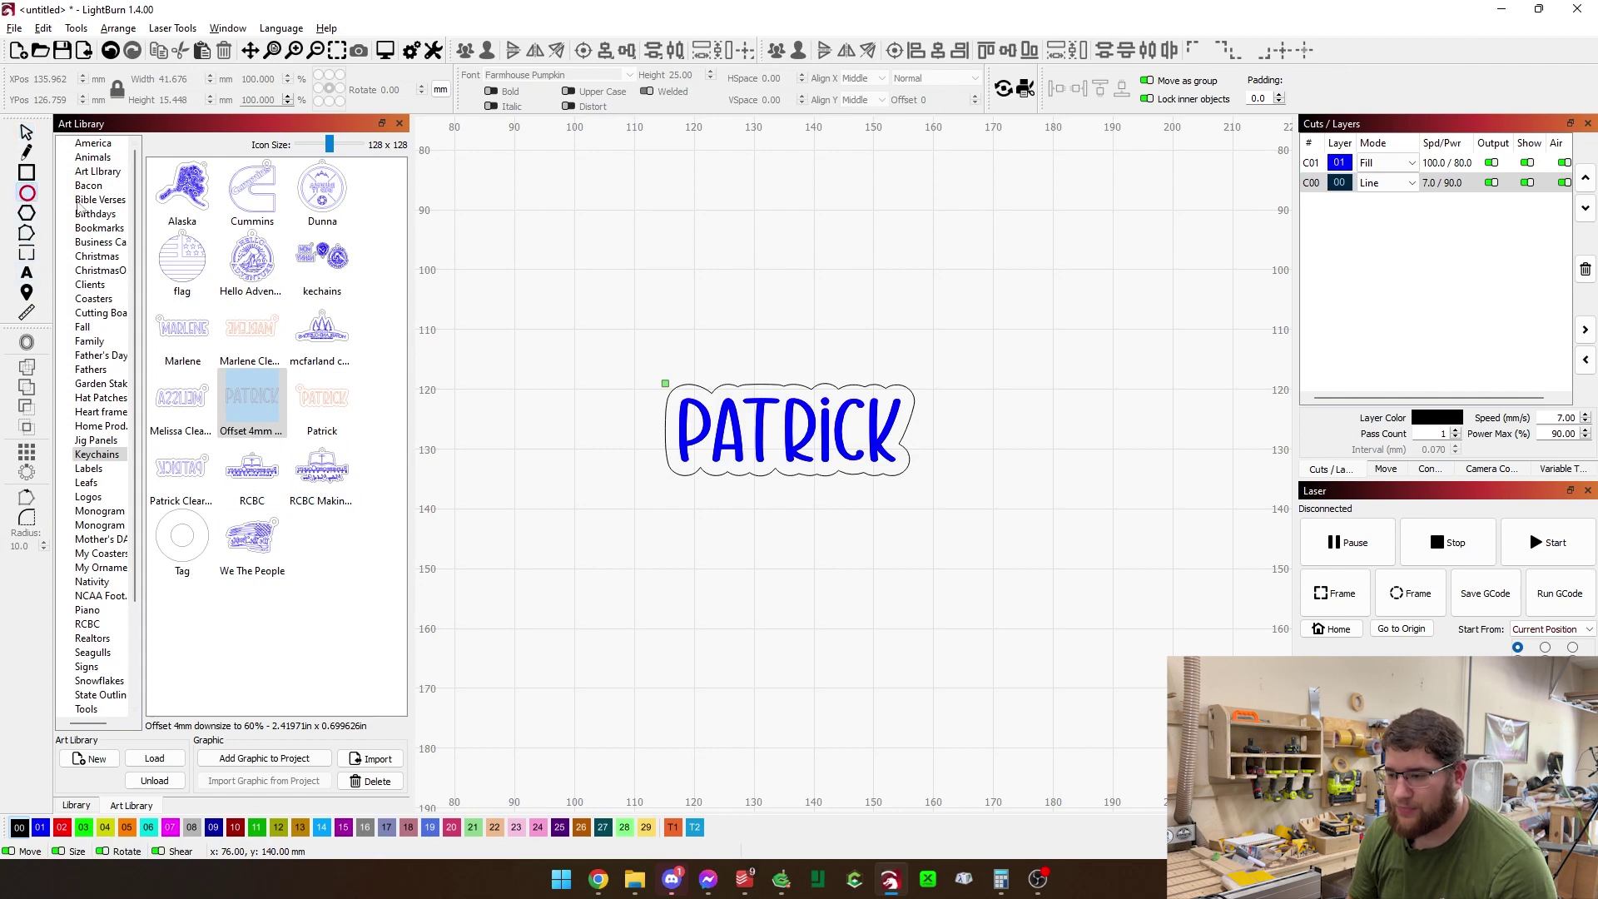
drag(532, 257, 587, 312)
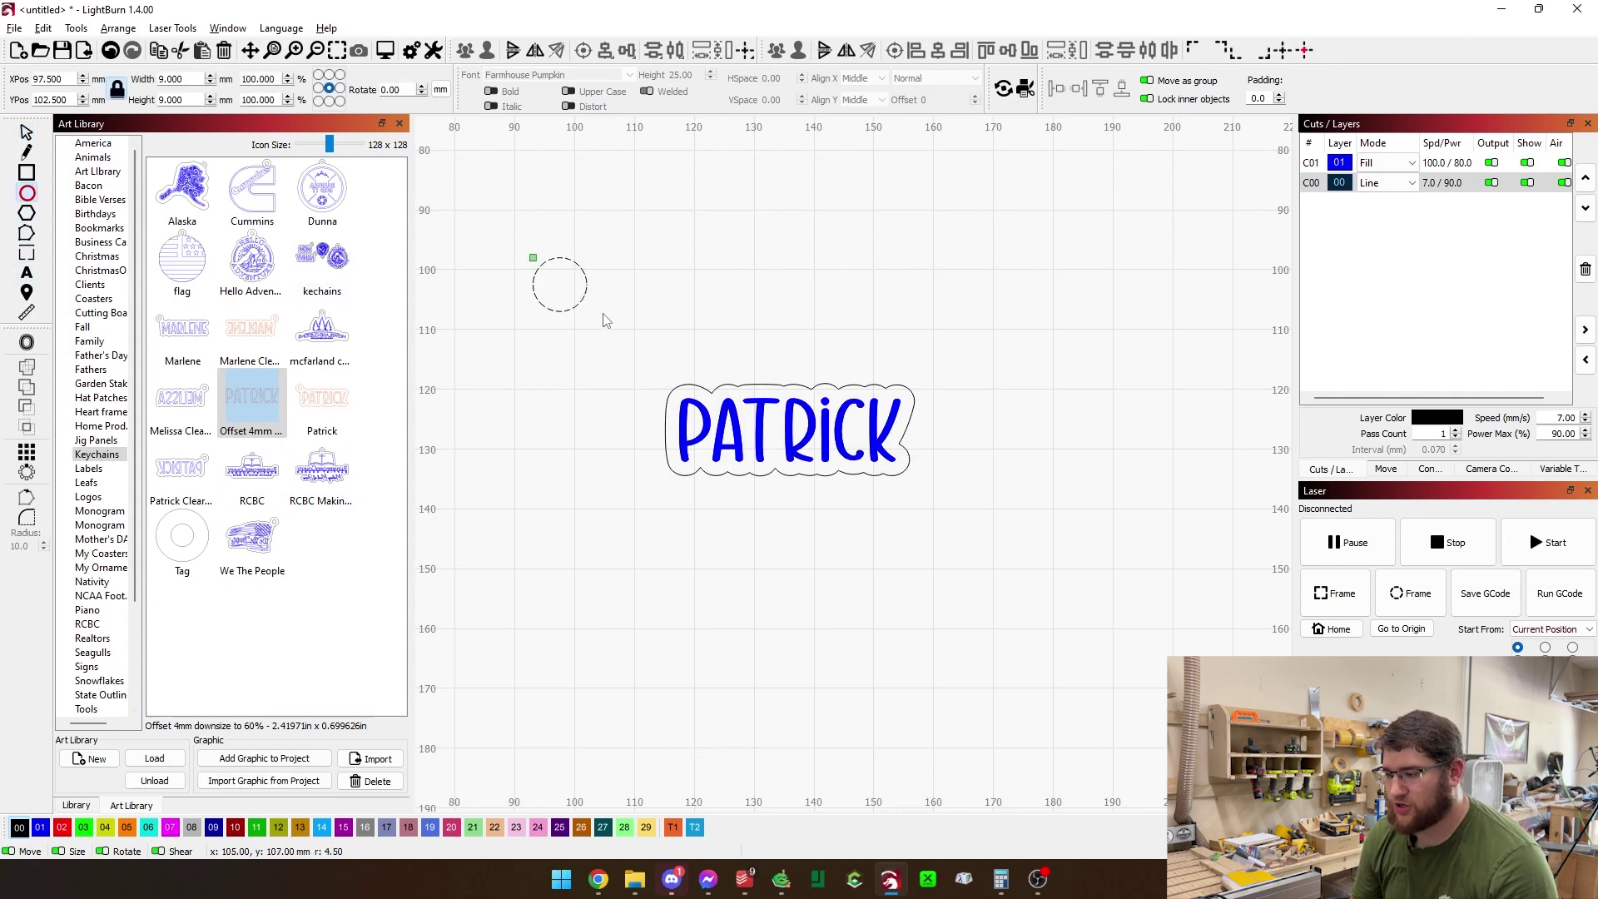
click(27, 132)
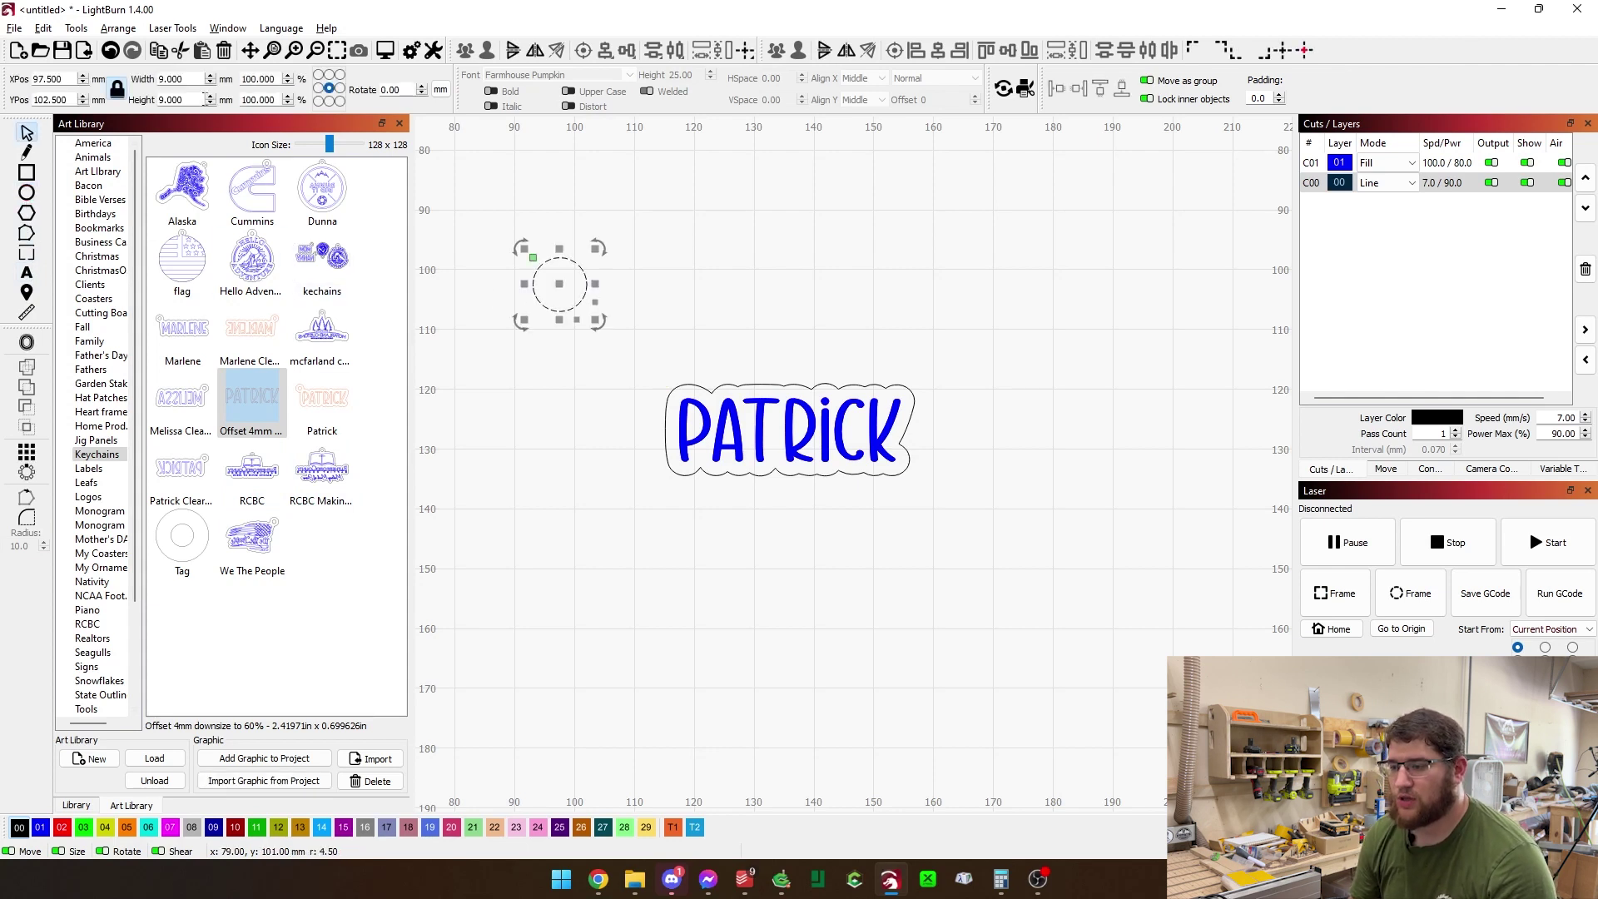
double_click(197, 81)
text(3)
key(Return)
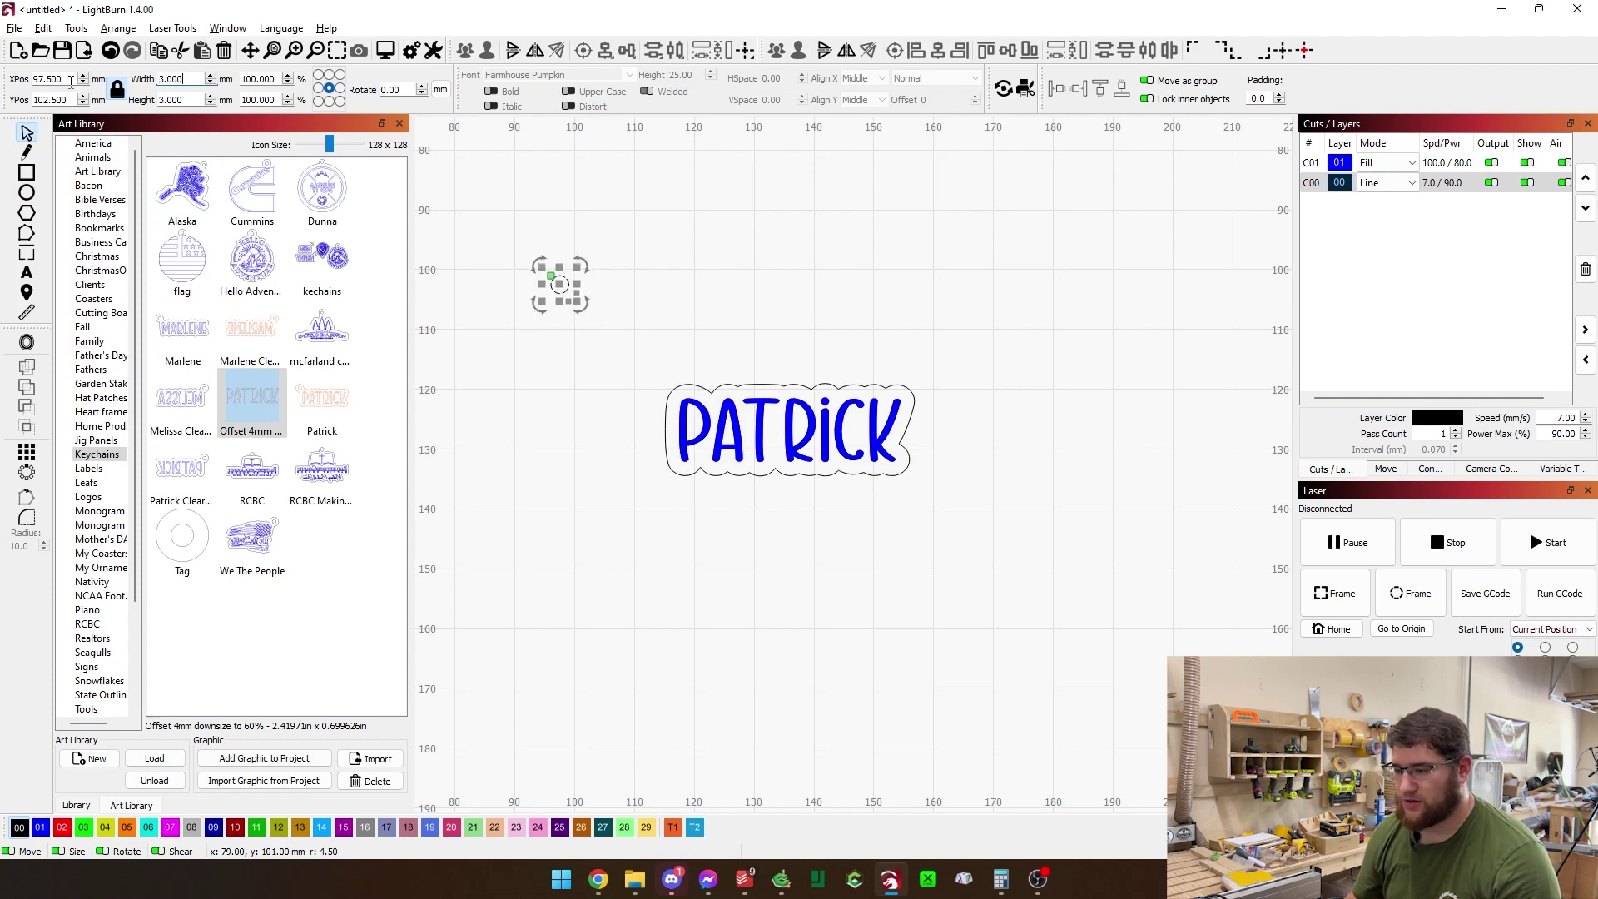
- Offset the 3 mm circle 2 mm outward with round corners to form a ring
click(27, 342)
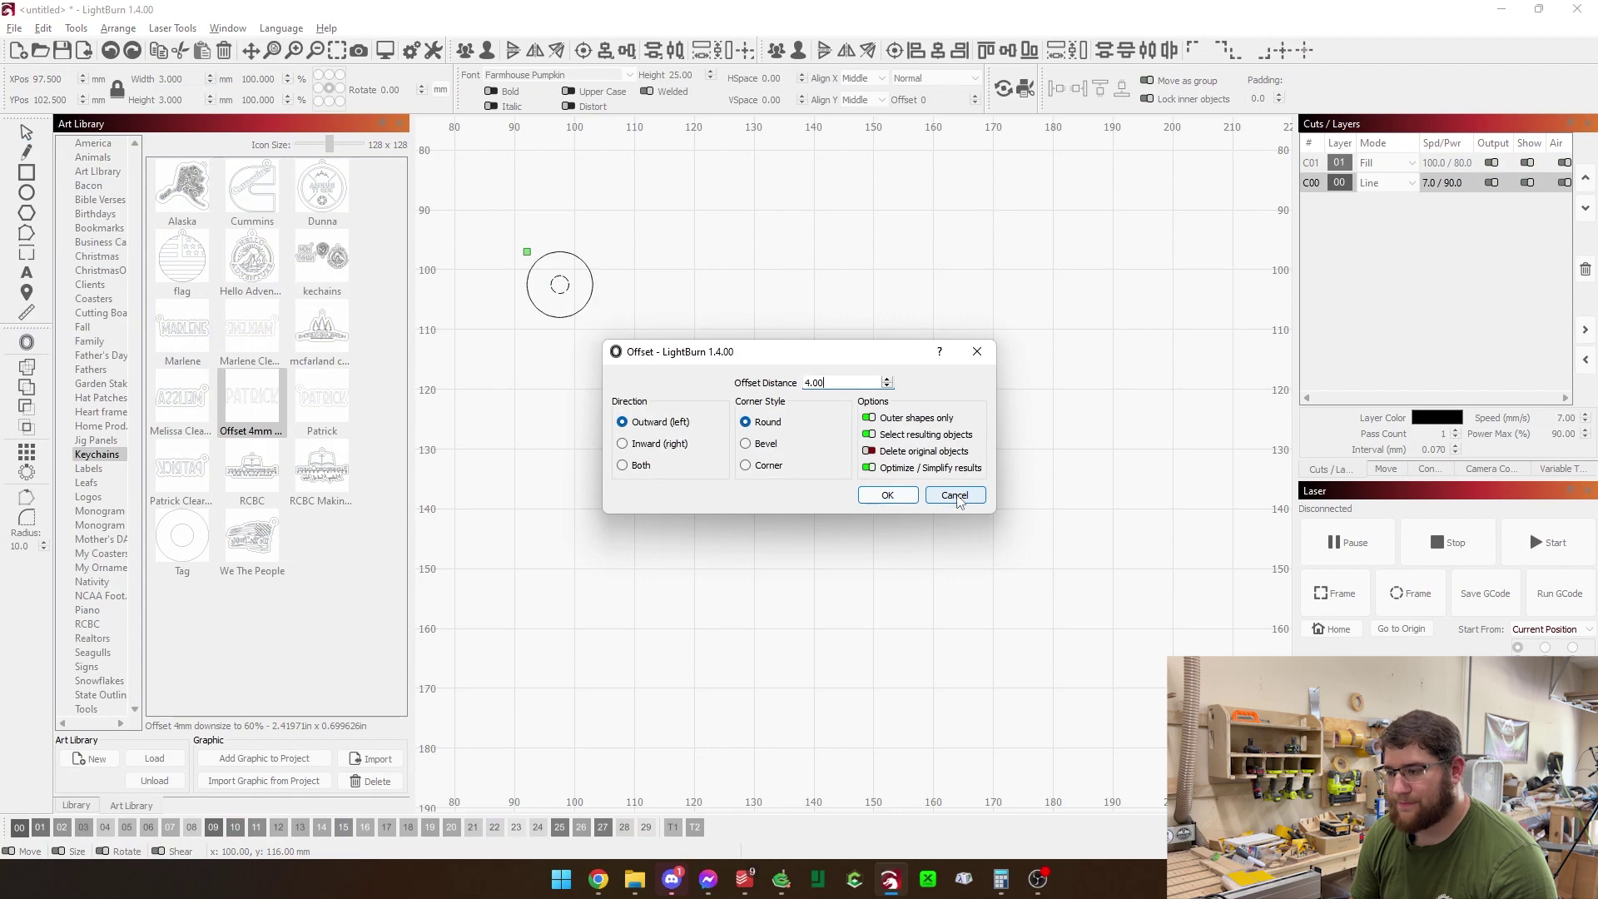
click(892, 496)
key(ctrl+z)
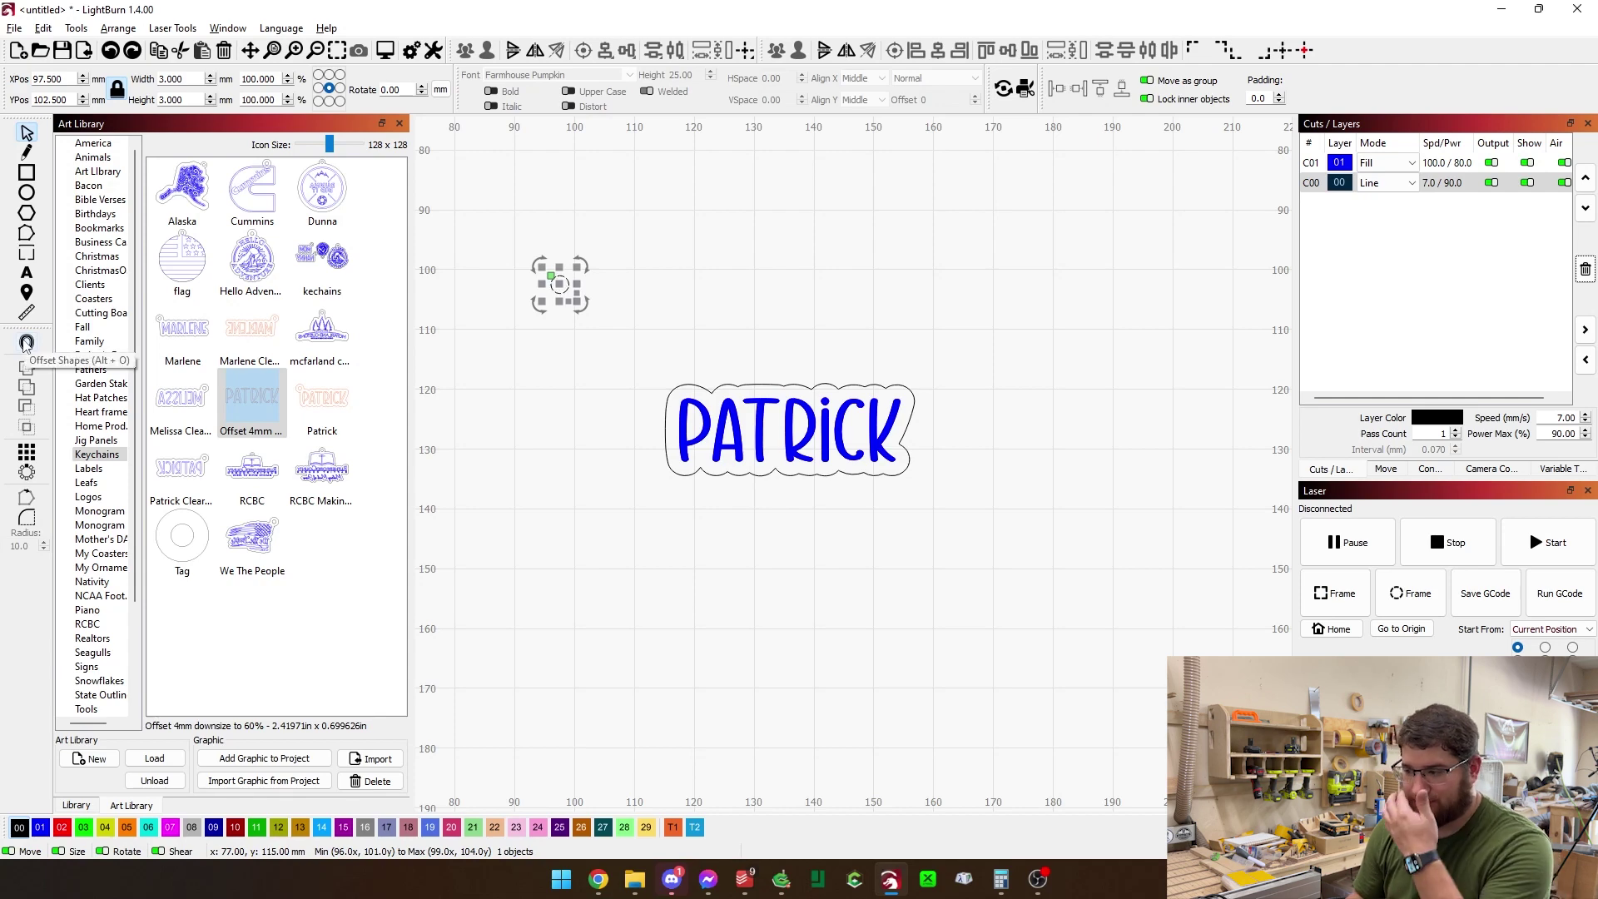
click(26, 342)
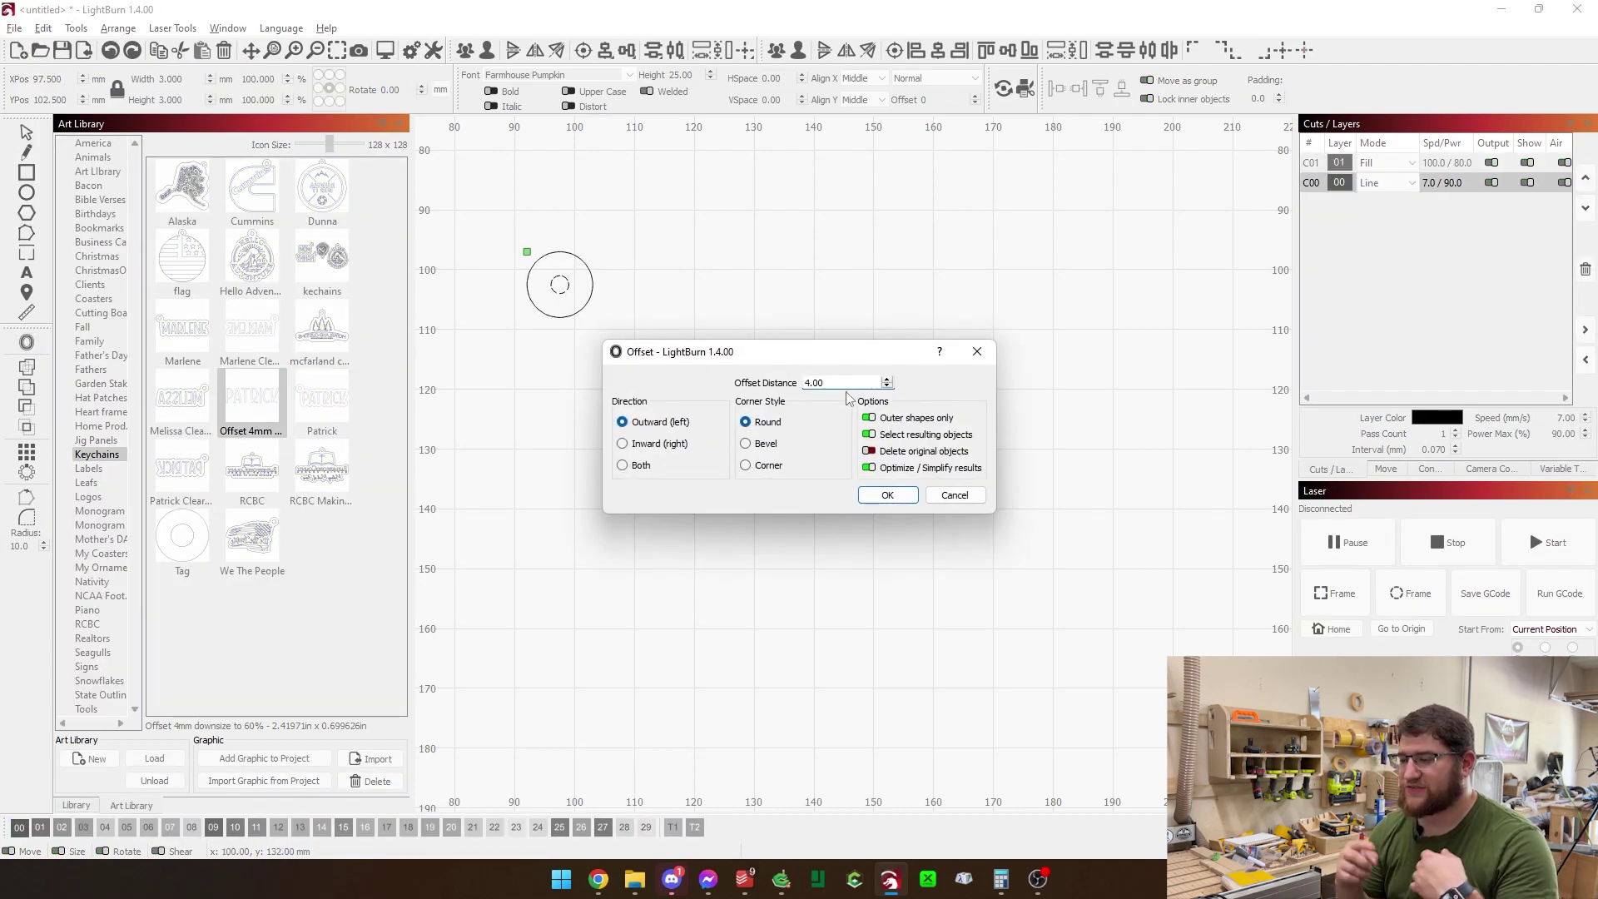
text(21)
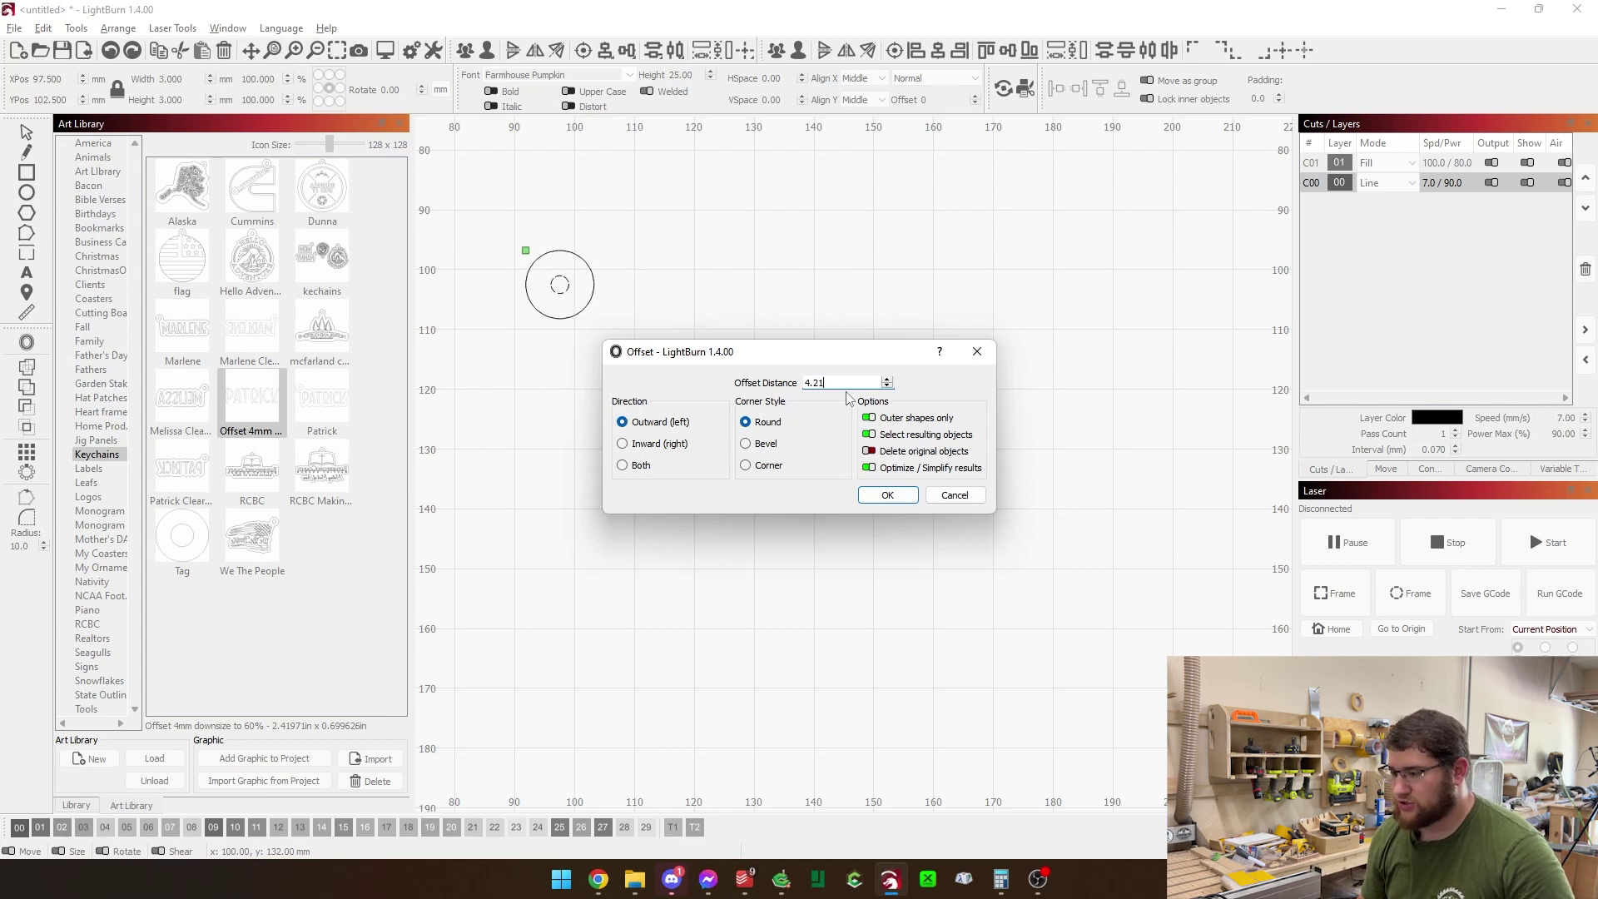
key(BackSpace)
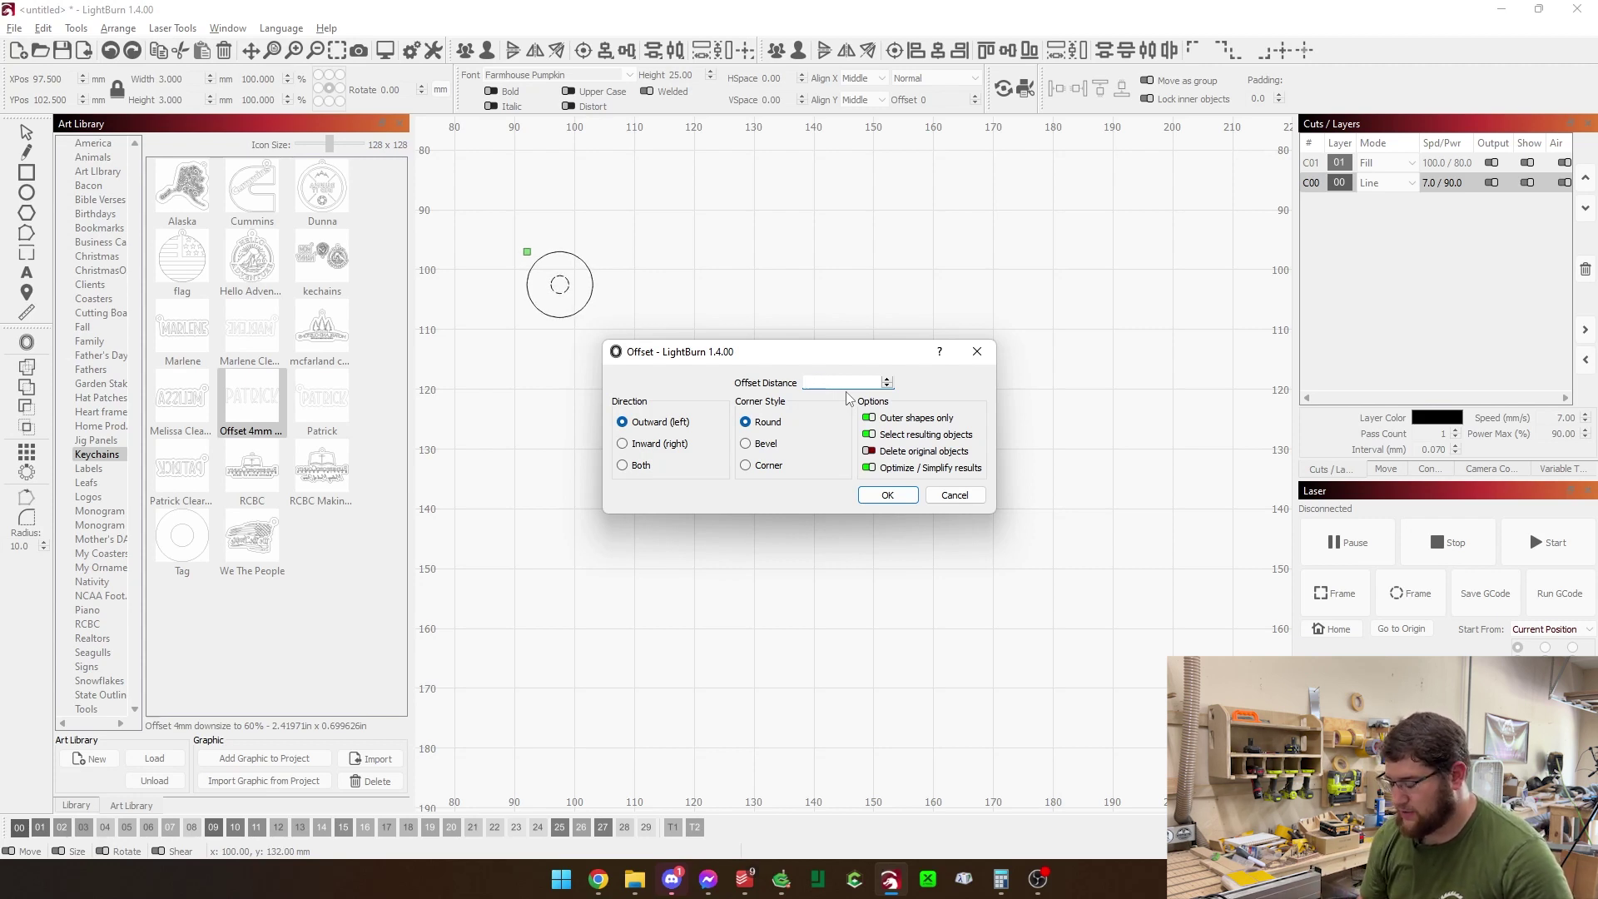
text(2)
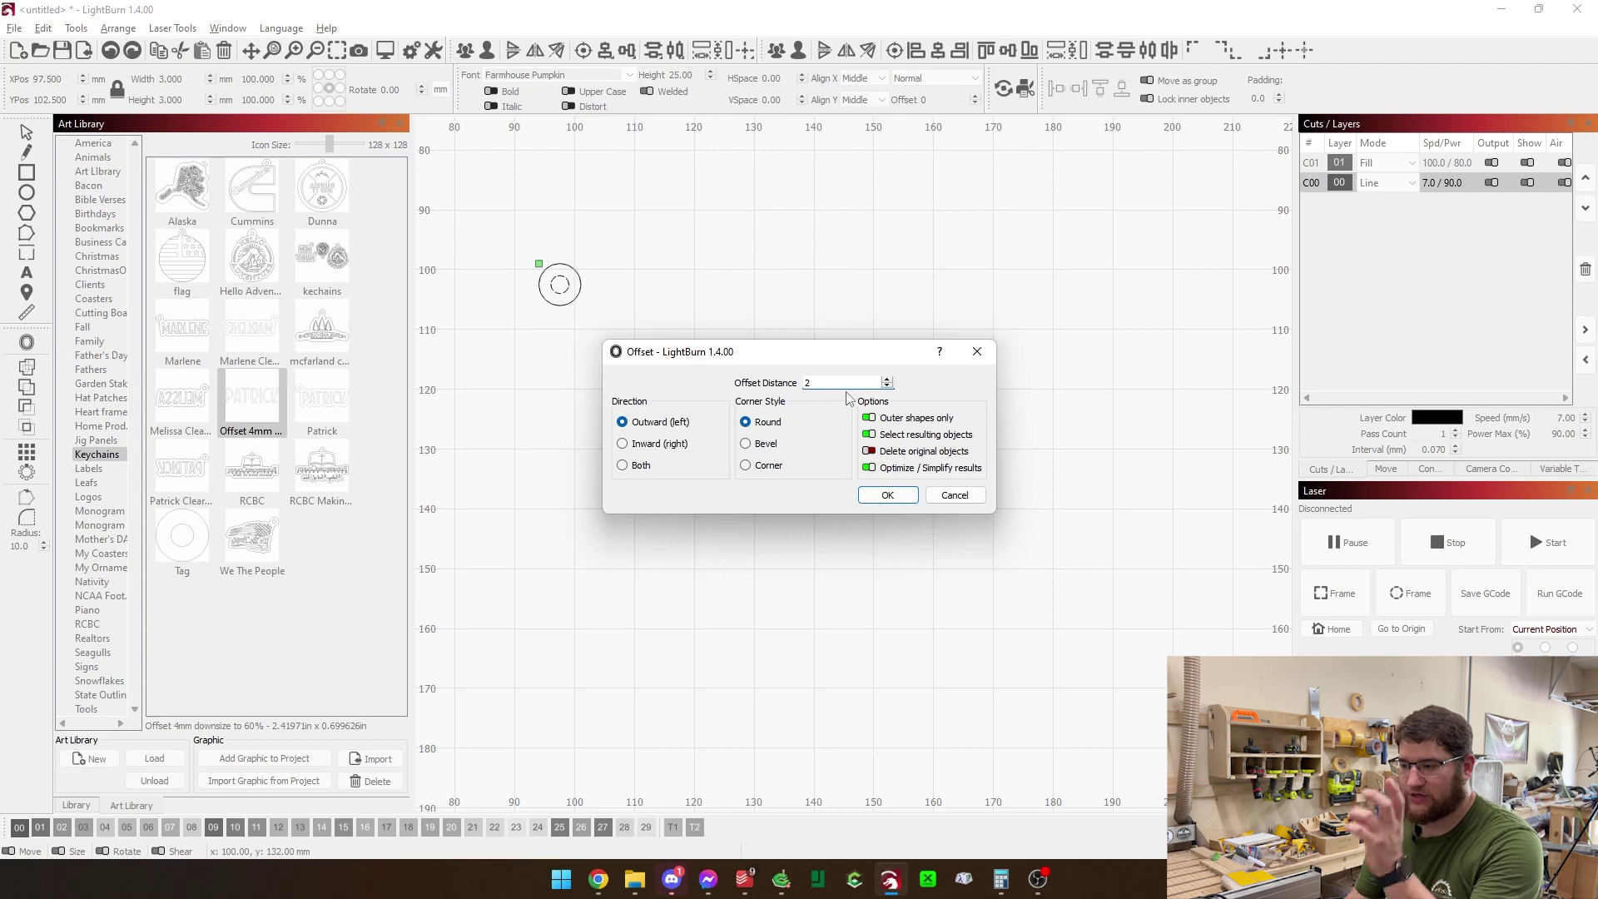
click(887, 494)
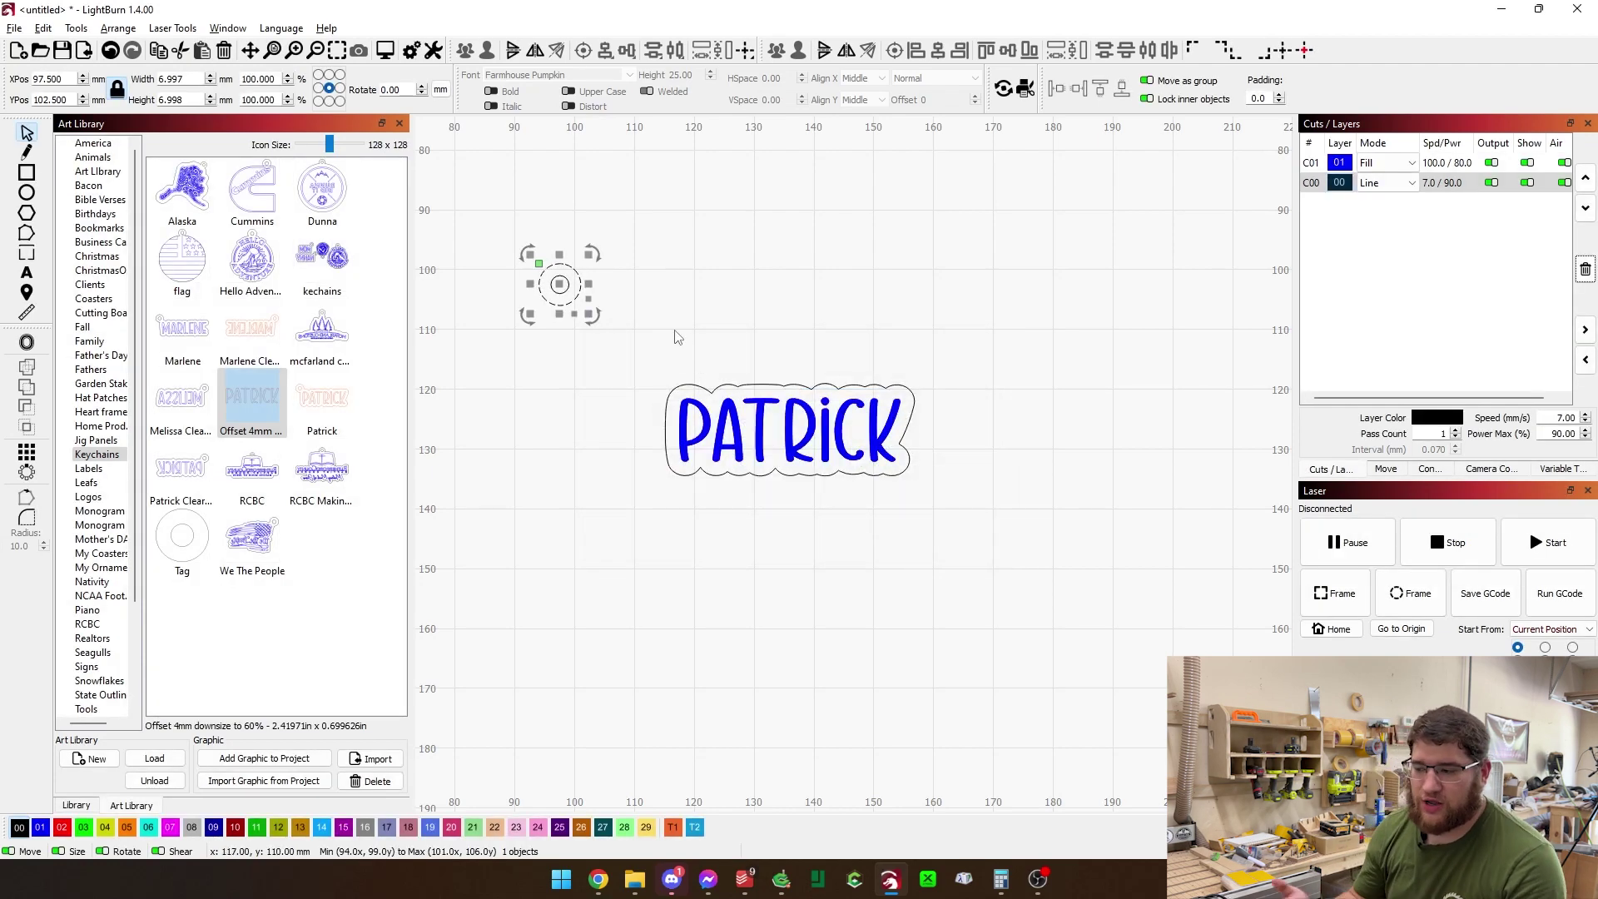
- Check the inner and outer circle sizes, then select both circles
click(537, 283)
click(556, 287)
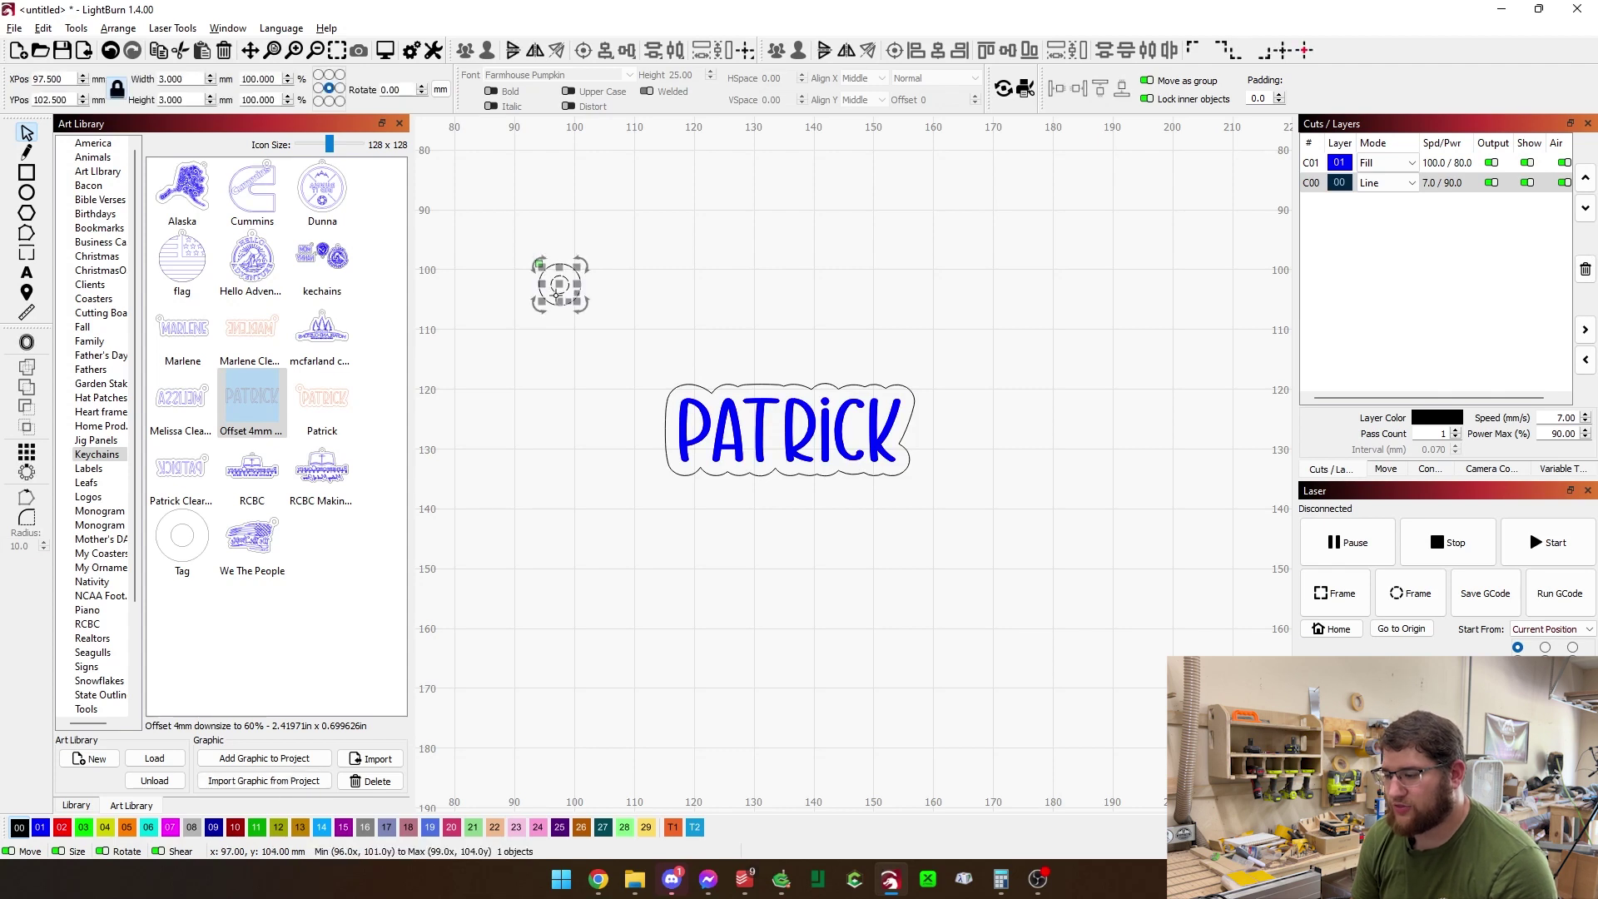
click(577, 341)
click(569, 305)
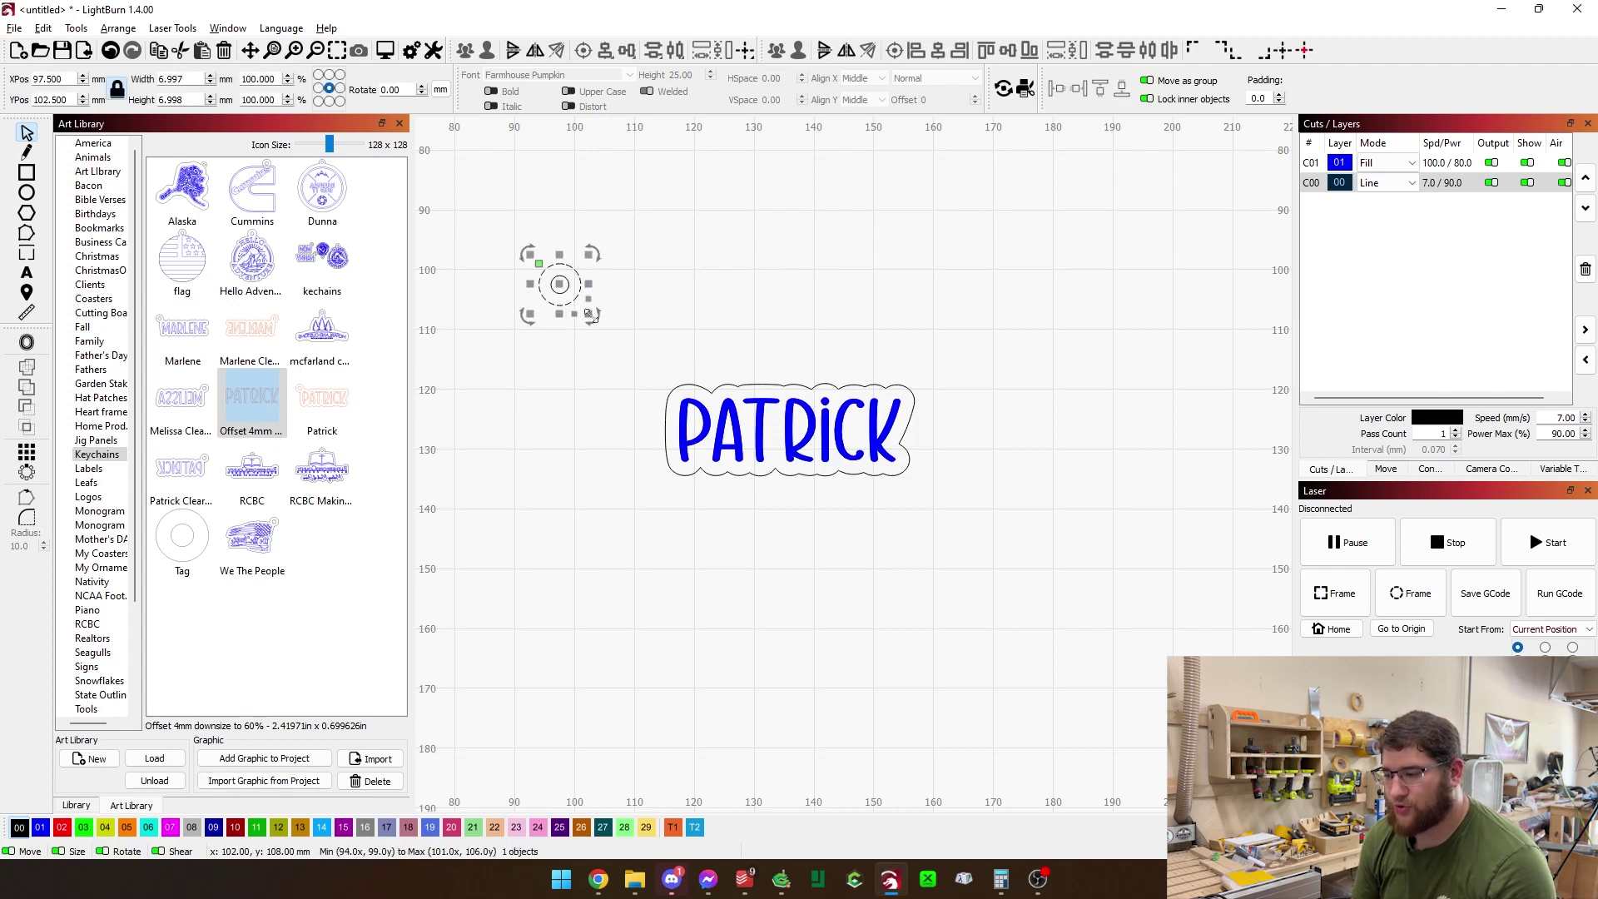
click(593, 337)
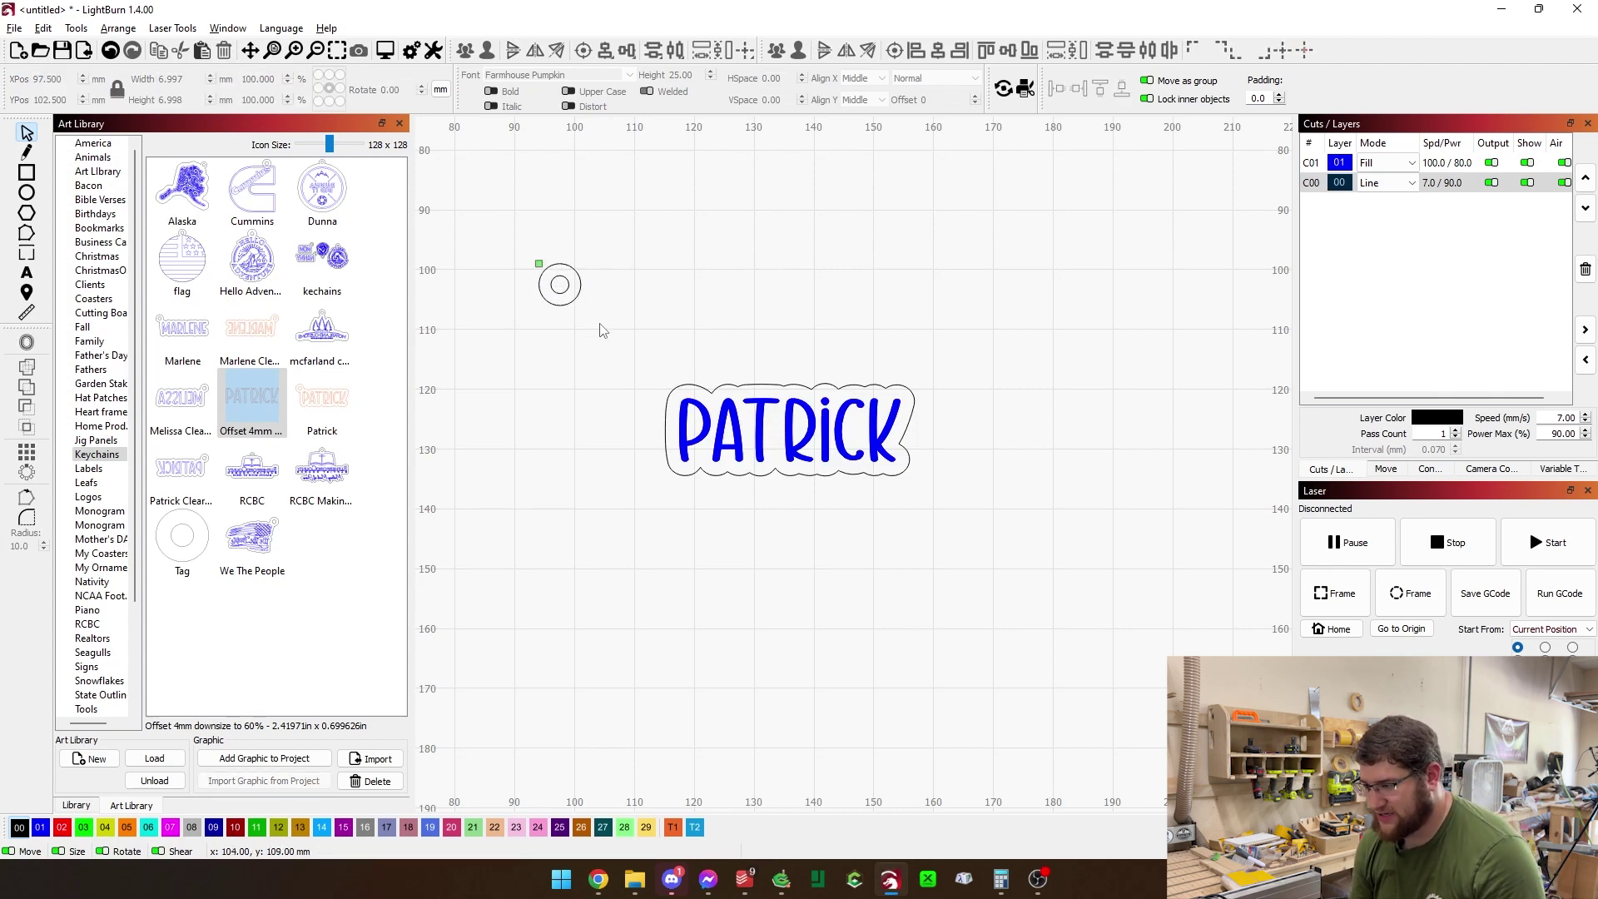
drag(606, 341, 892, 215)
- Move the ring to PATRICK's top-left and weld its outer circle into the offset outline
click(711, 372)
scroll(695, 405, up, 5)
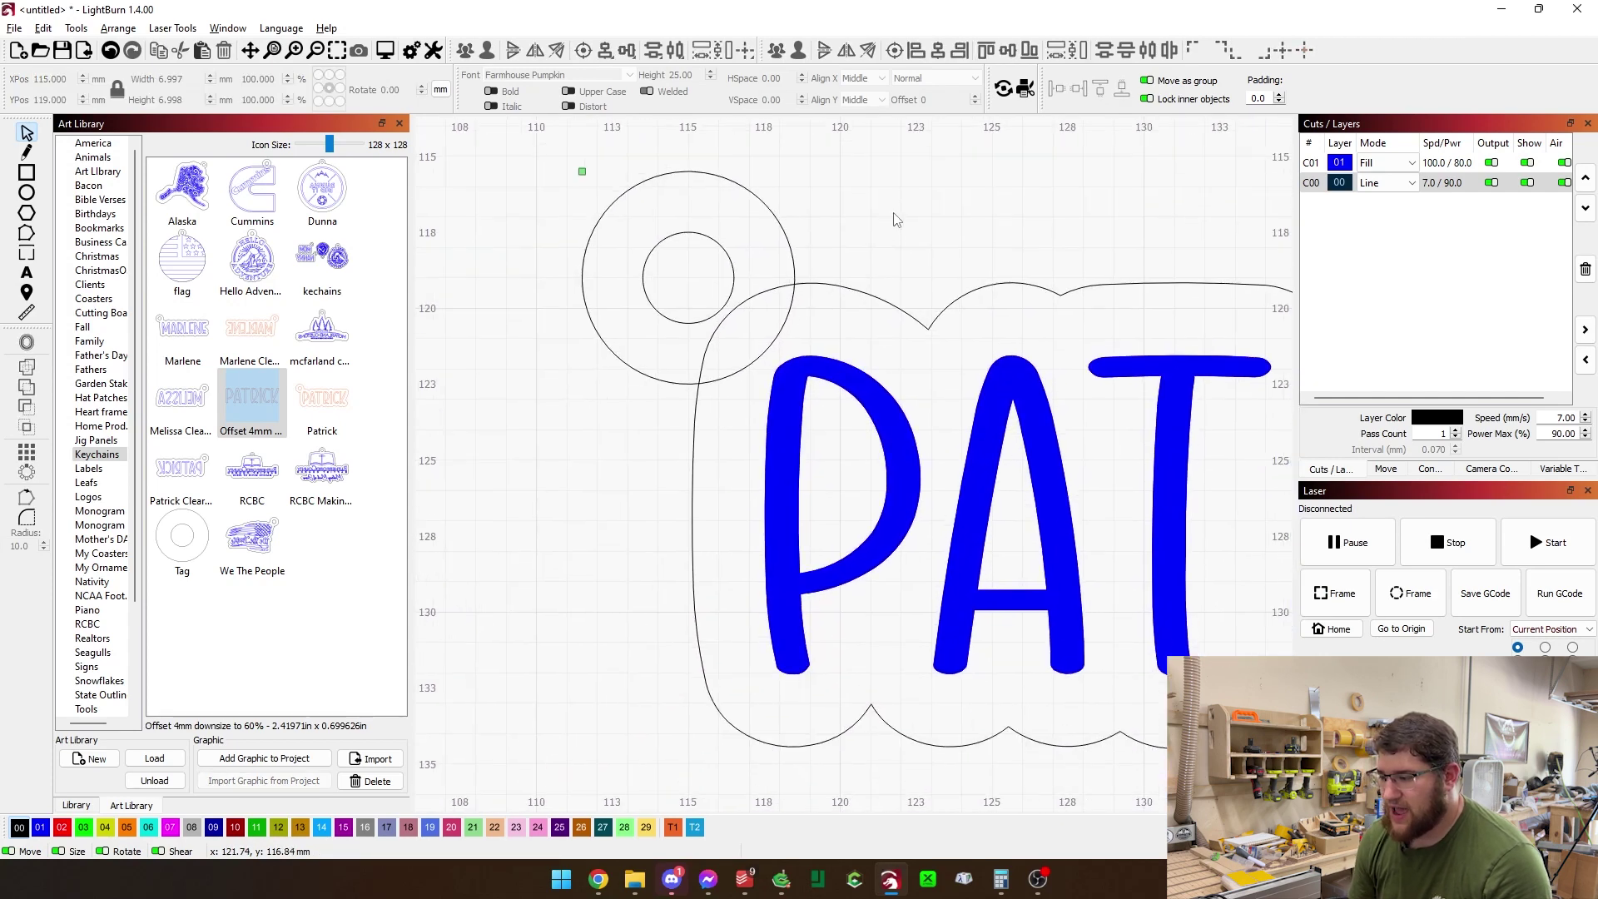
drag(827, 333, 754, 250)
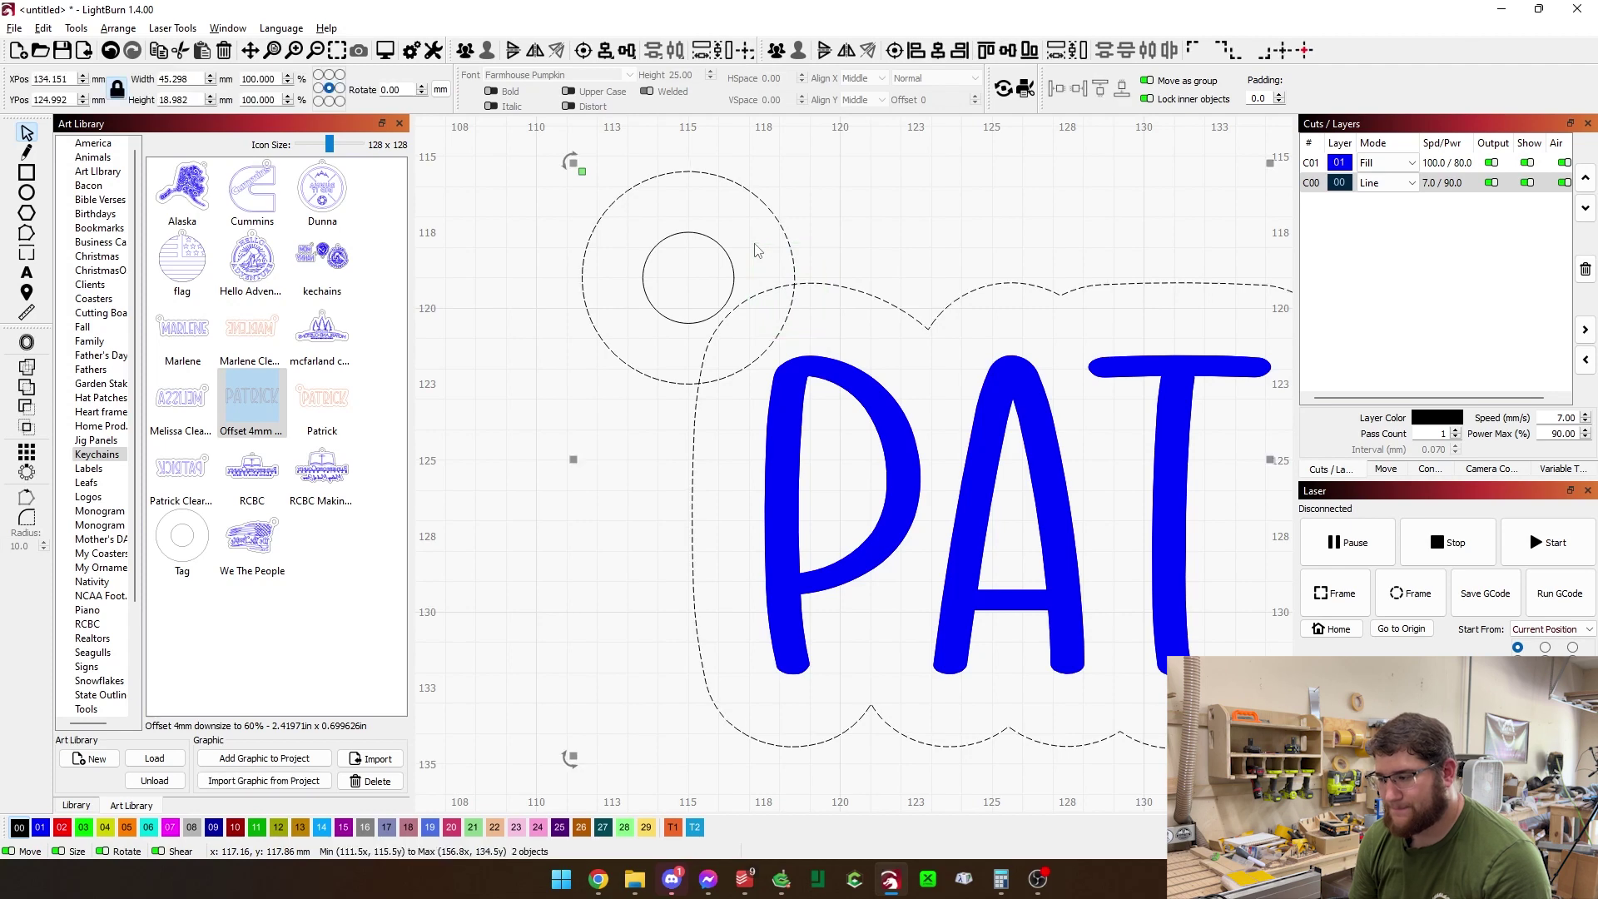
click(27, 367)
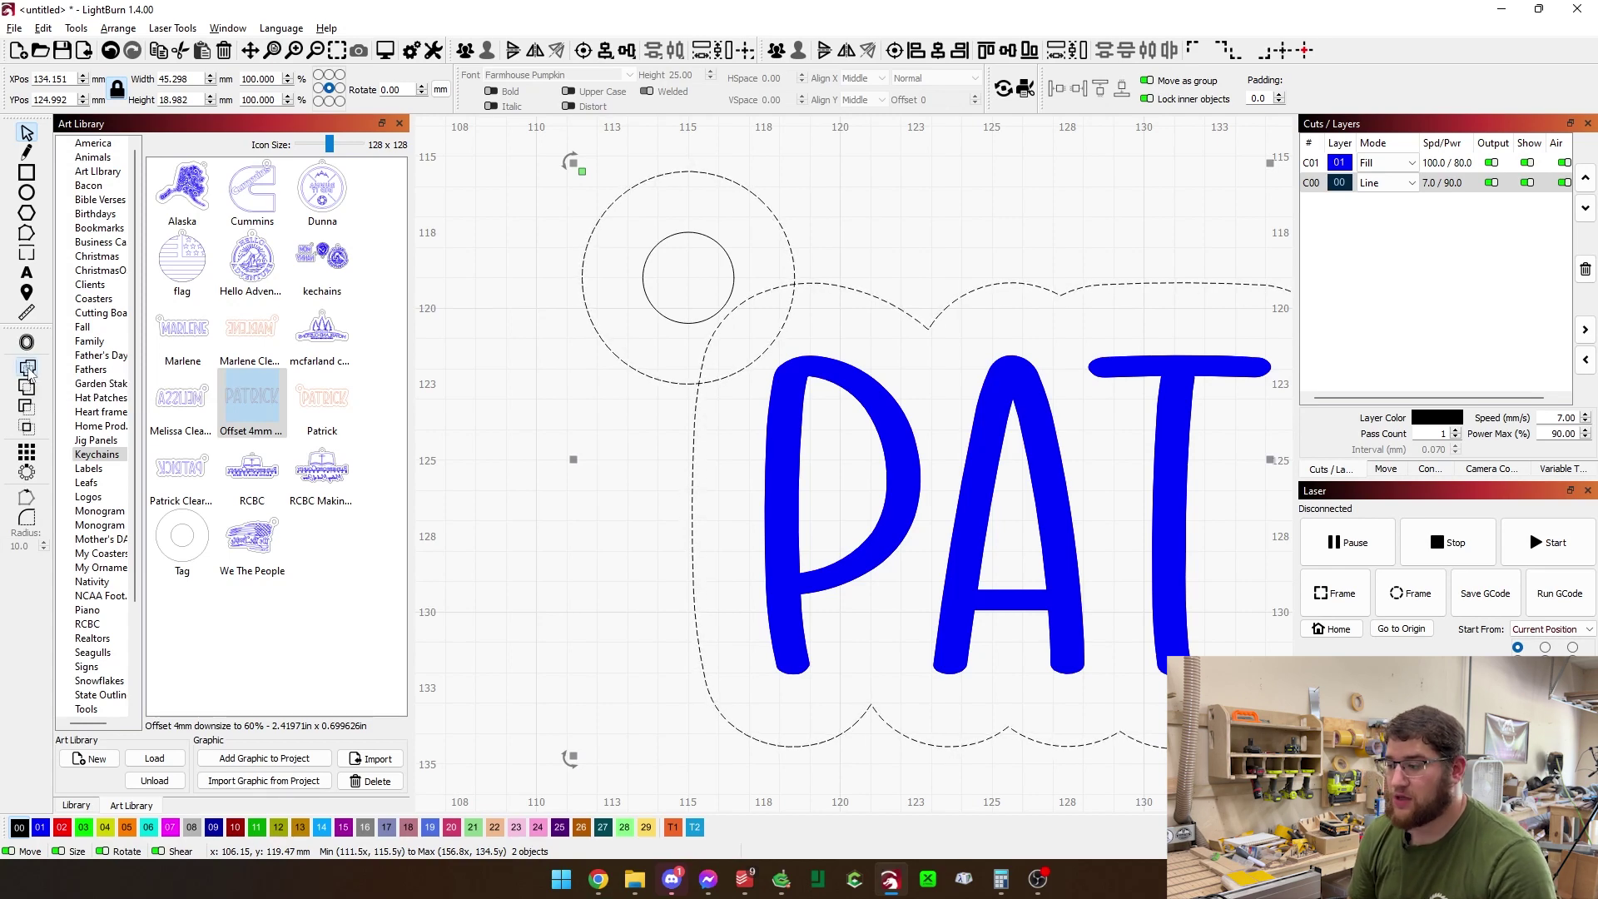
click(637, 420)
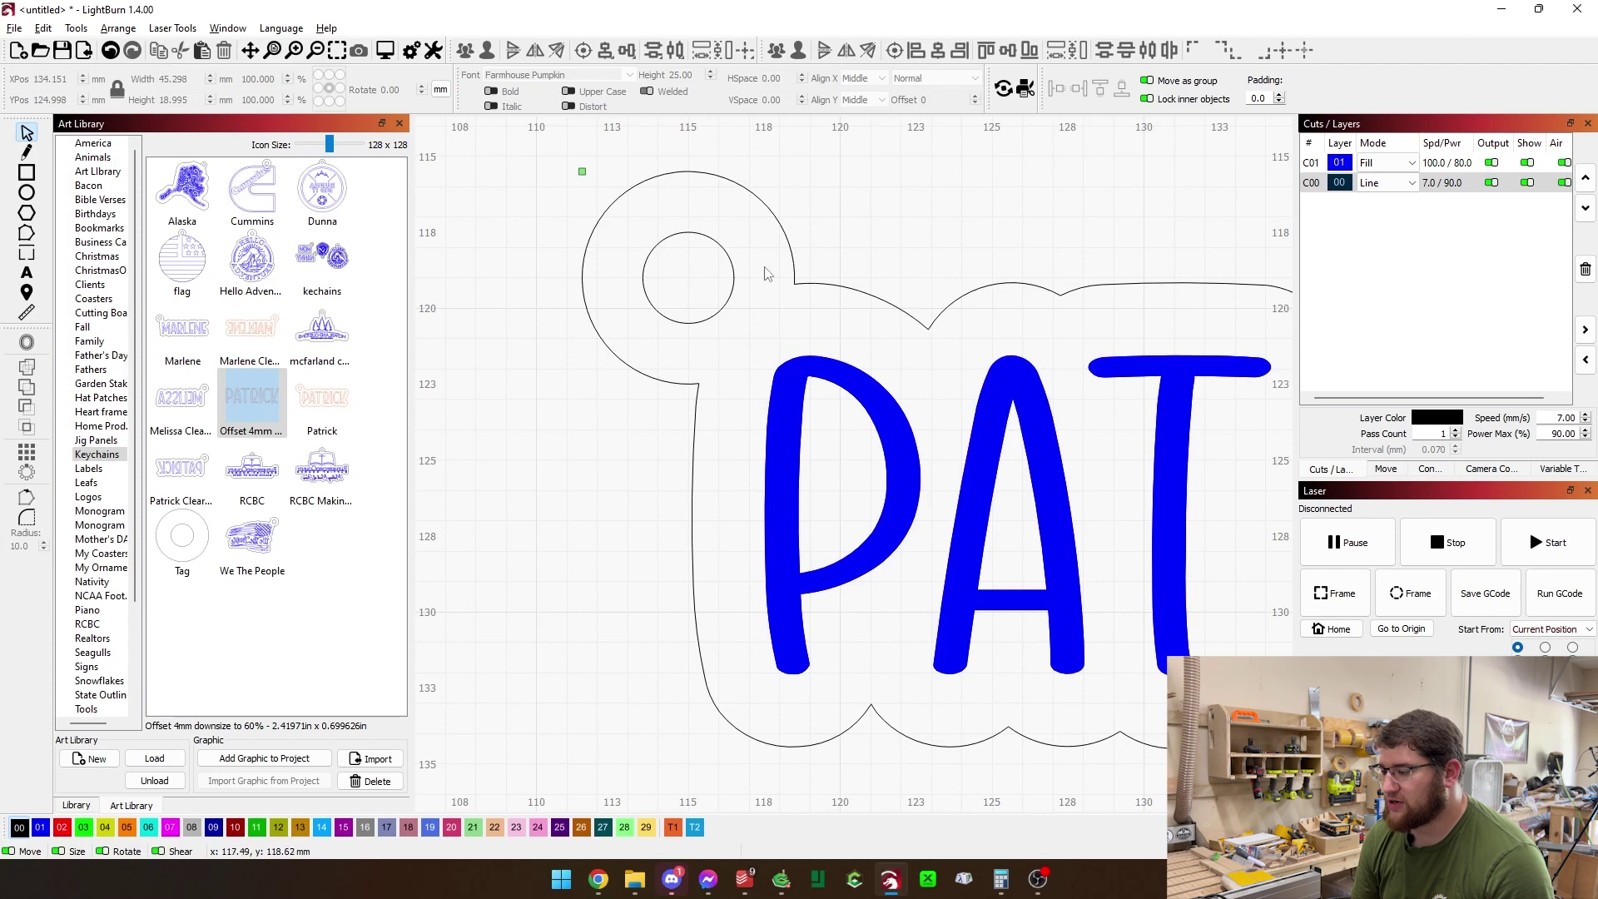
scroll(712, 397, down, 5)
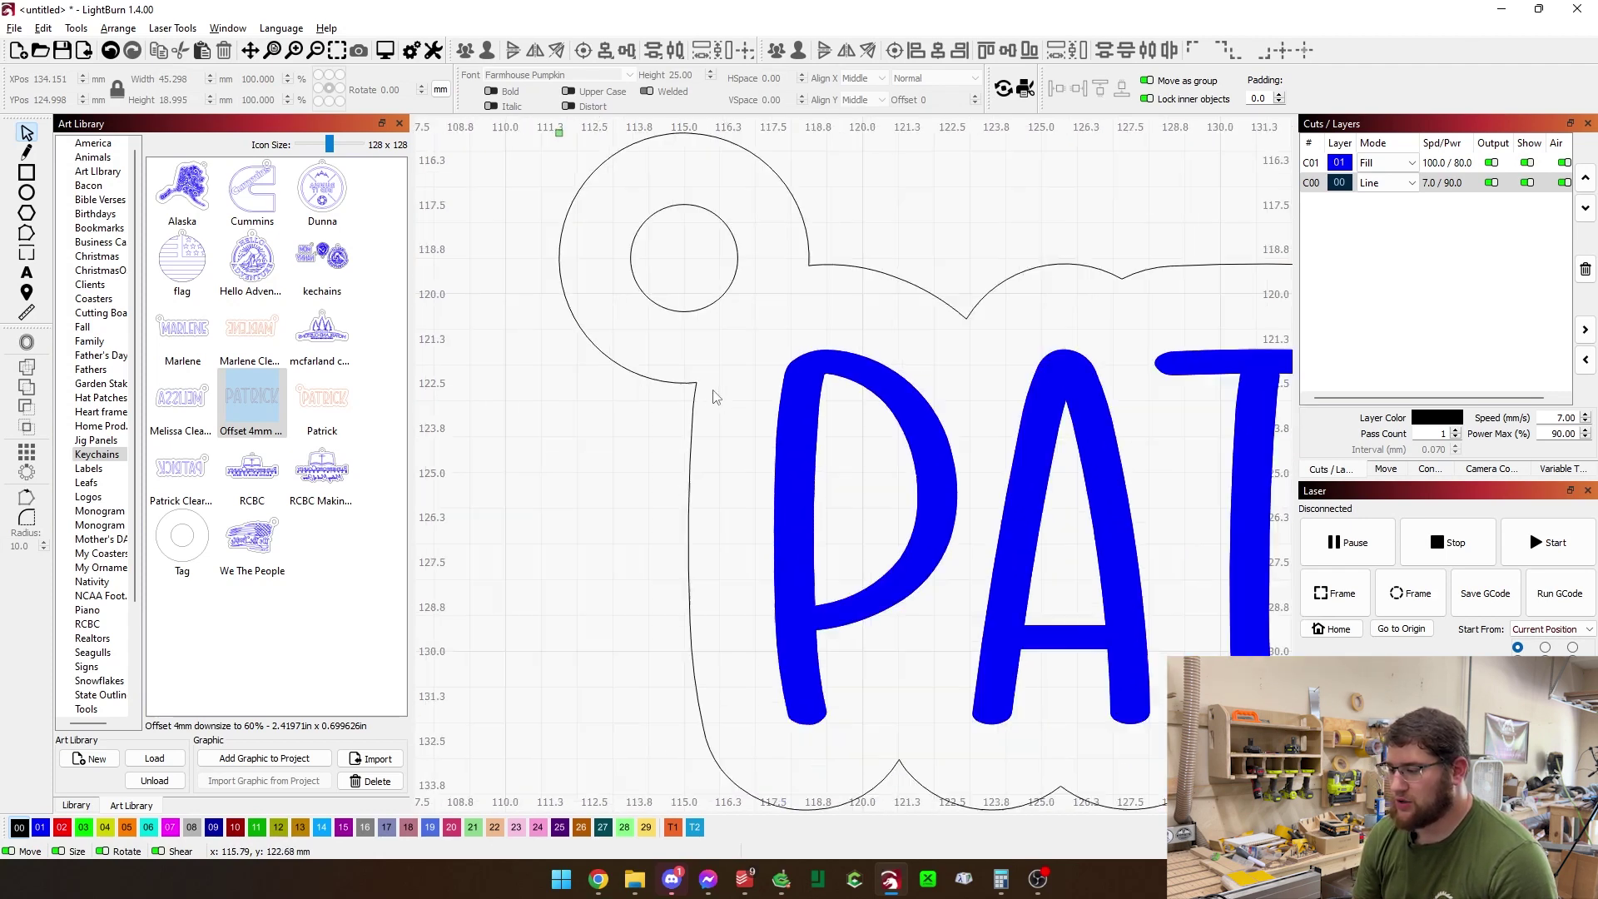
drag(903, 384, 664, 407)
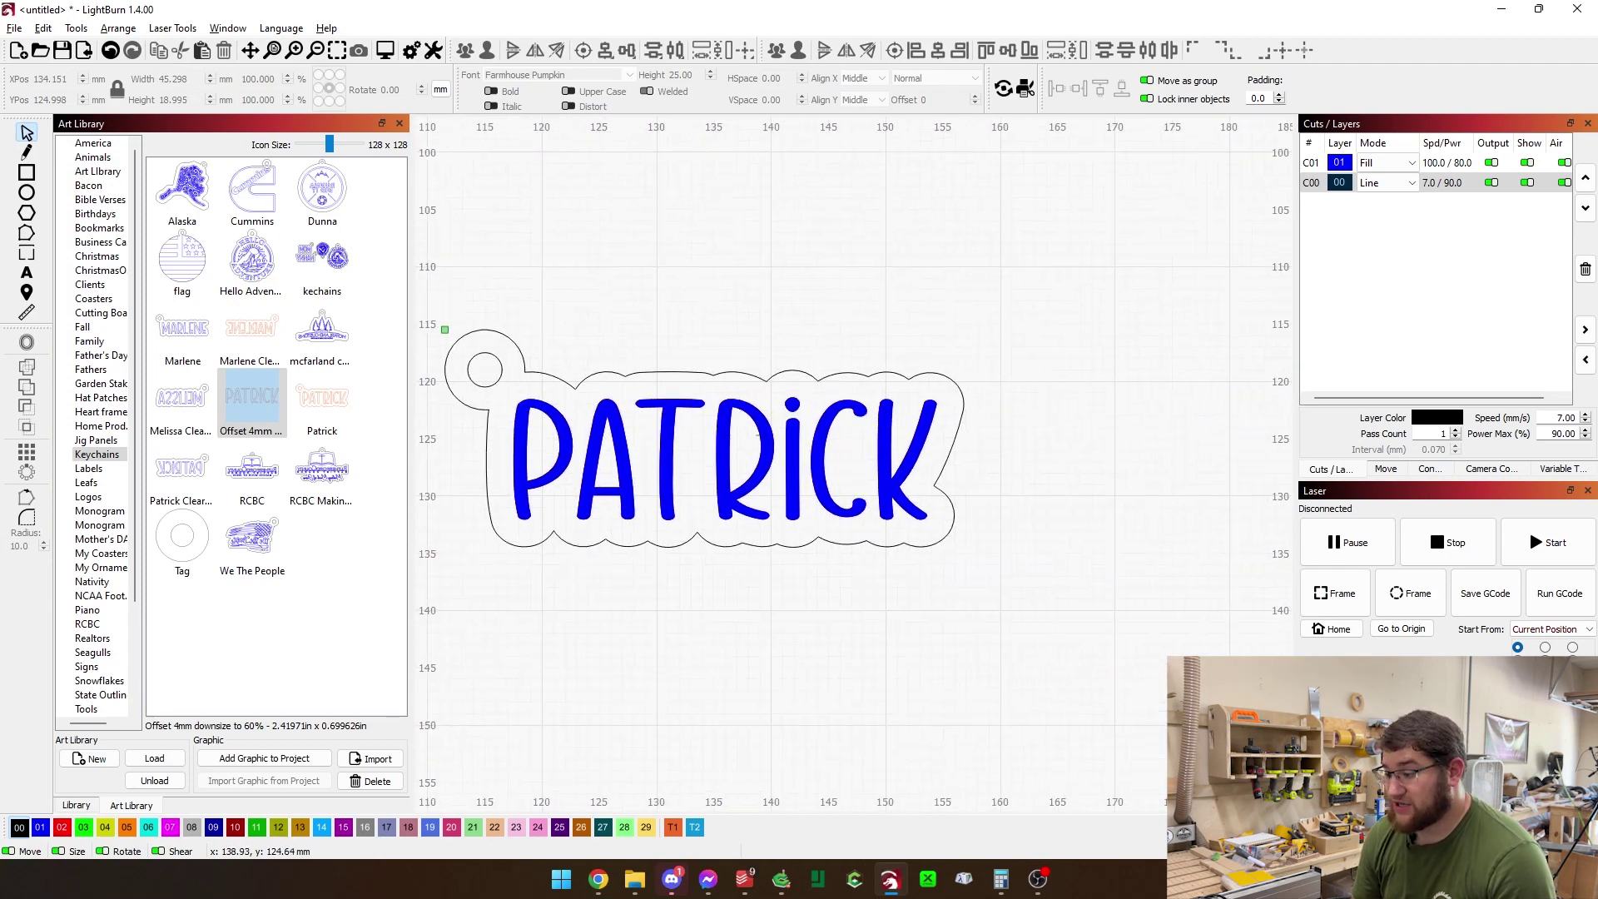
drag(685, 491, 732, 474)
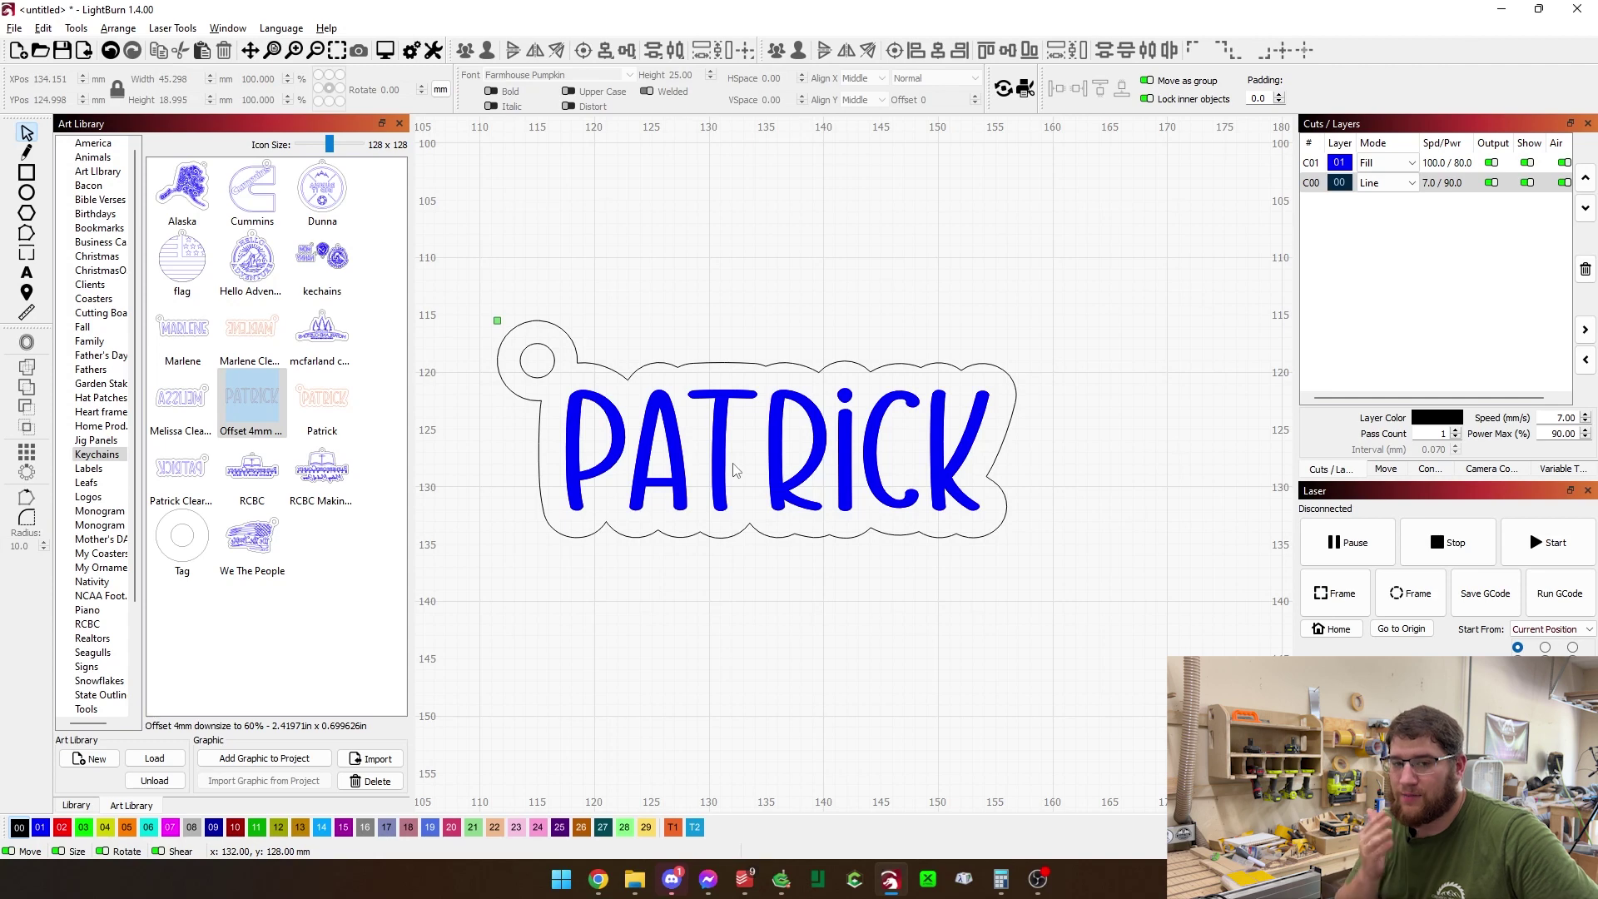
scroll(734, 470, down, 2)
- Delete all three objects of the old keychain design
drag(870, 536, 541, 345)
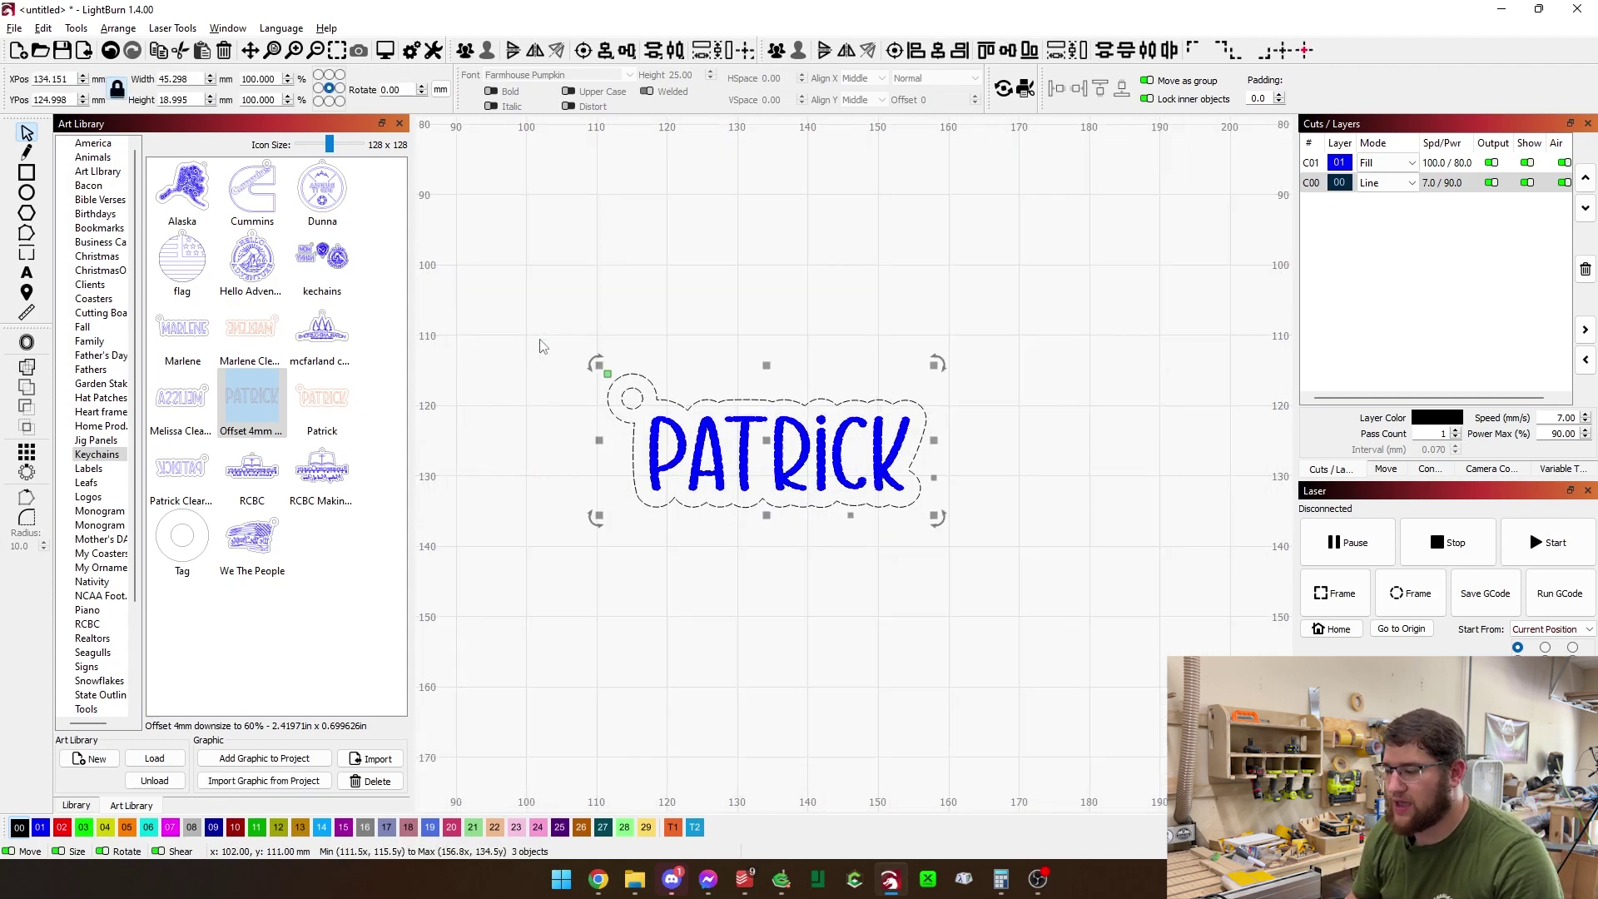
key(Delete)
scroll(545, 370, down, 5)
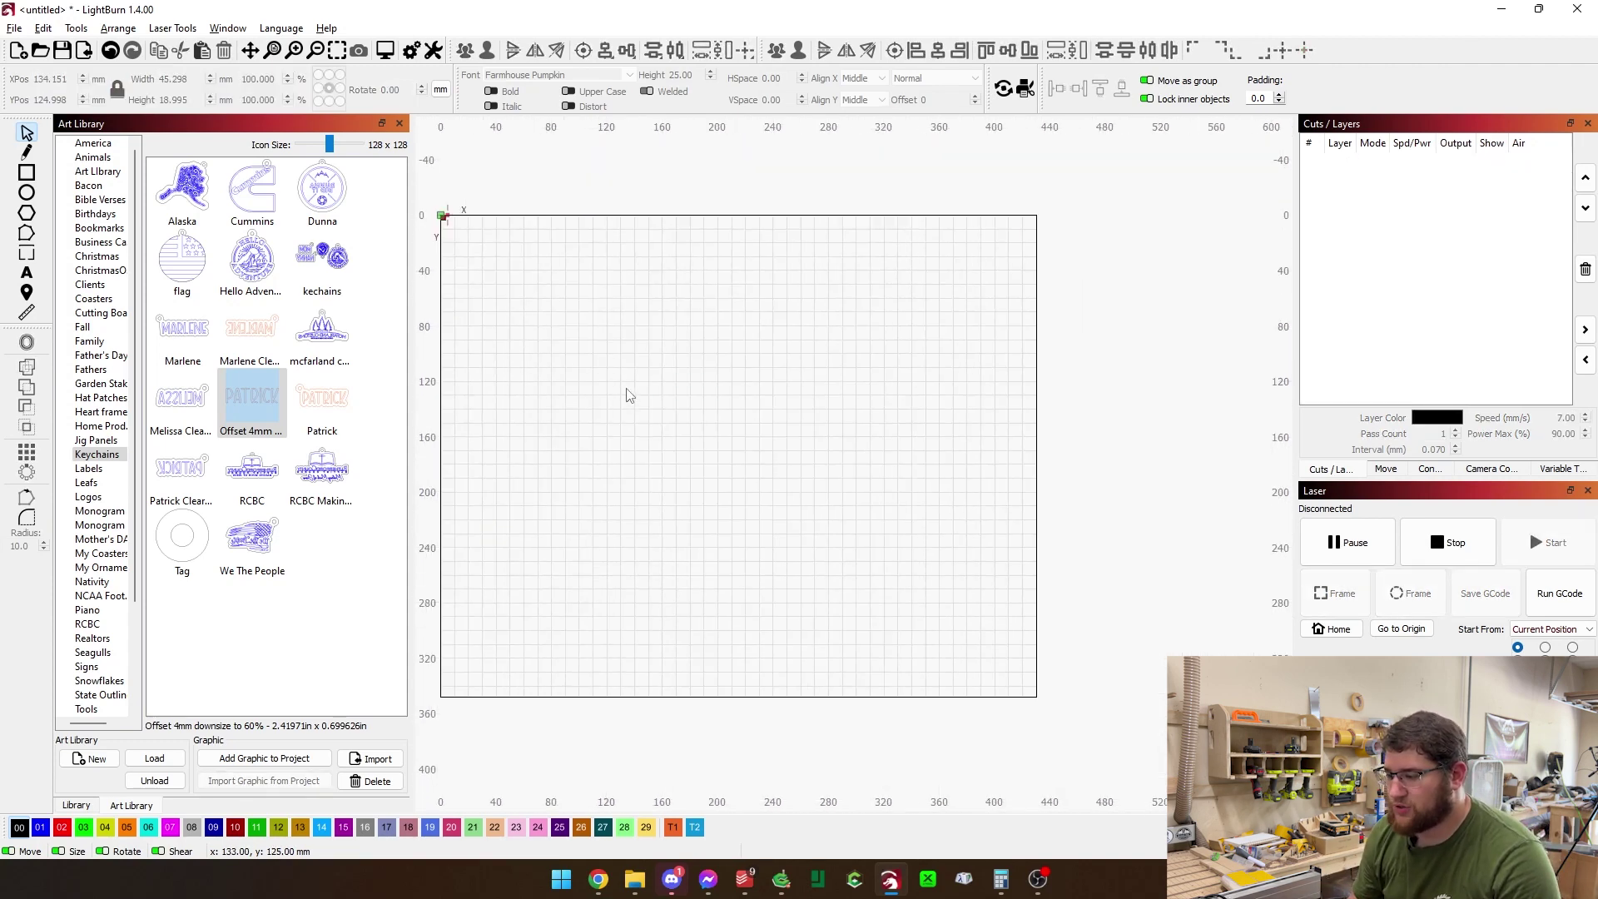
- Type a new PATRICK text, assign it to the blue fill layer, and move it right
key(ctrl+t)
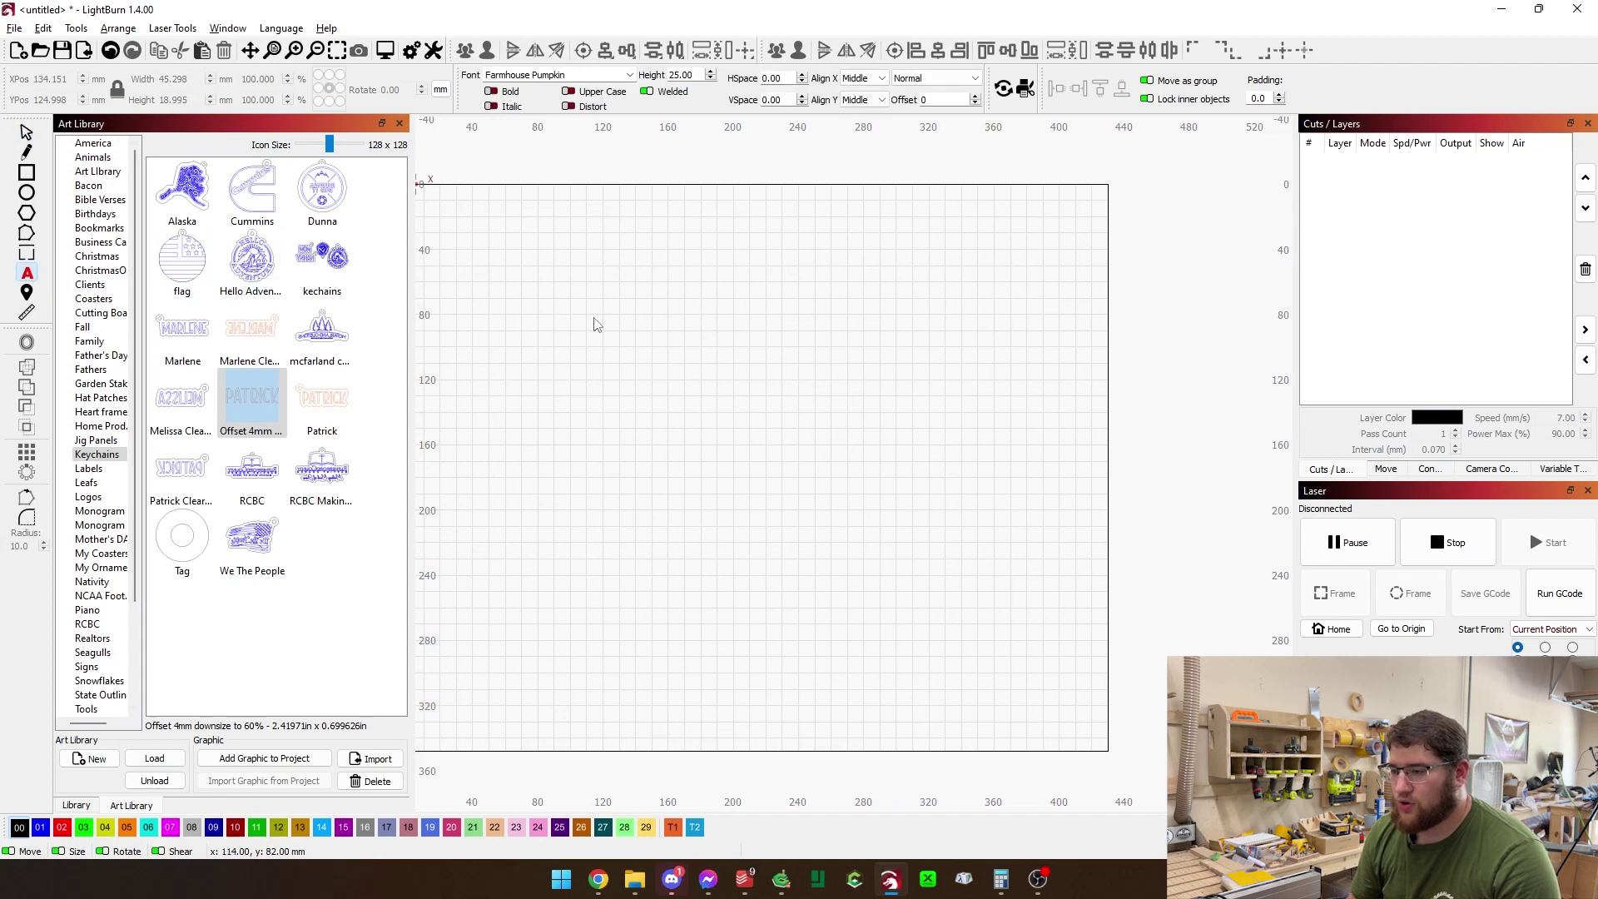
click(586, 328)
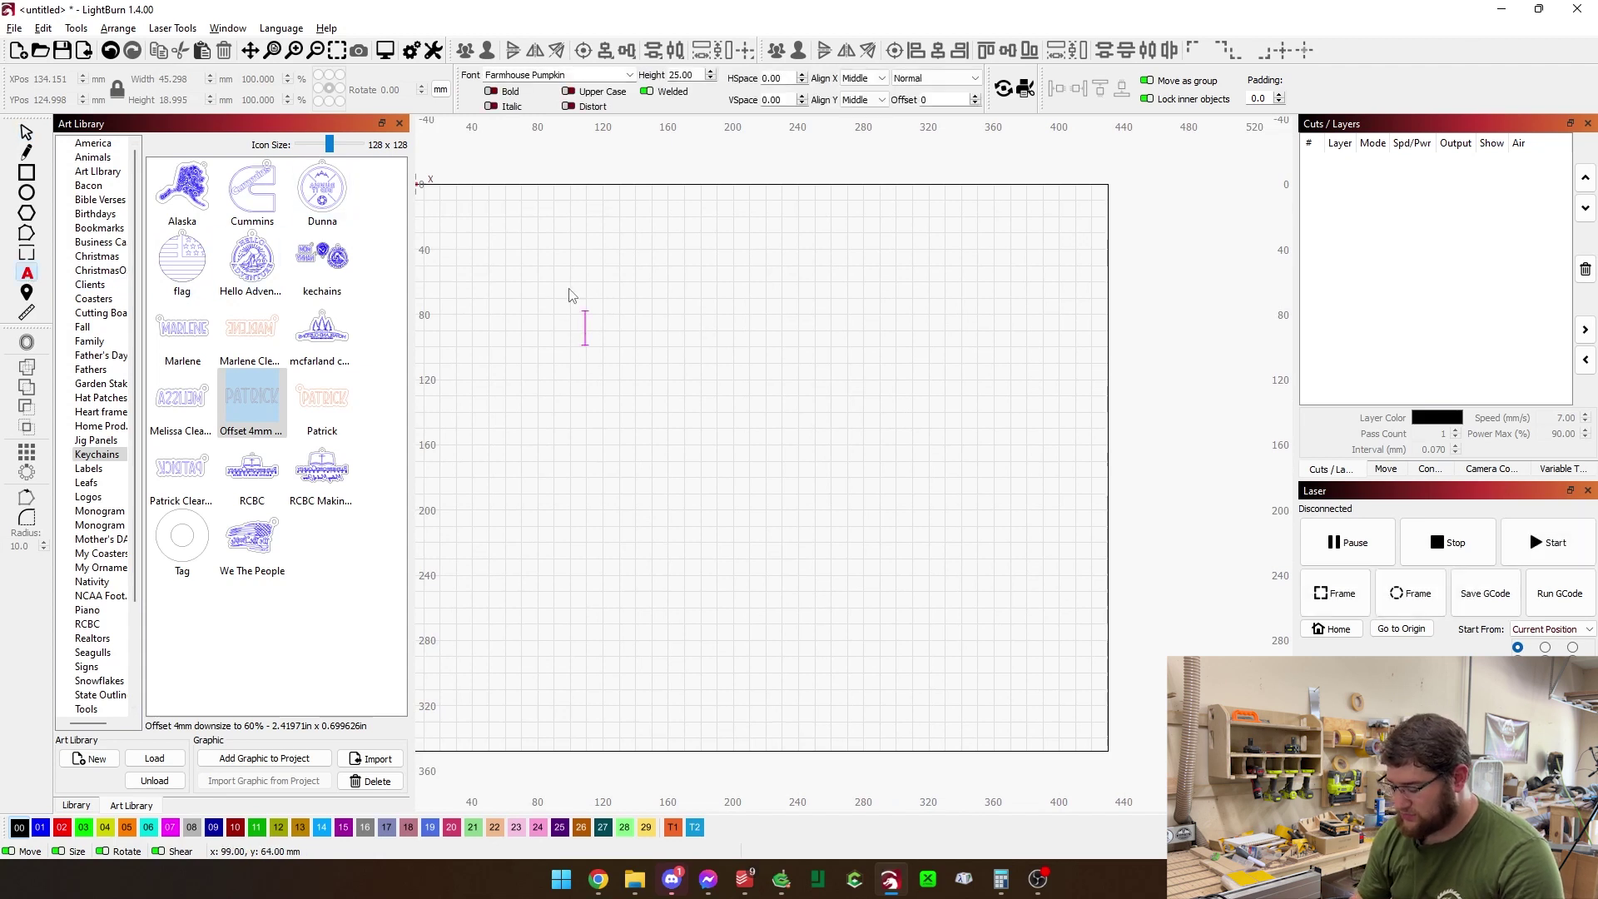
text(PATRICK)
key(Escape)
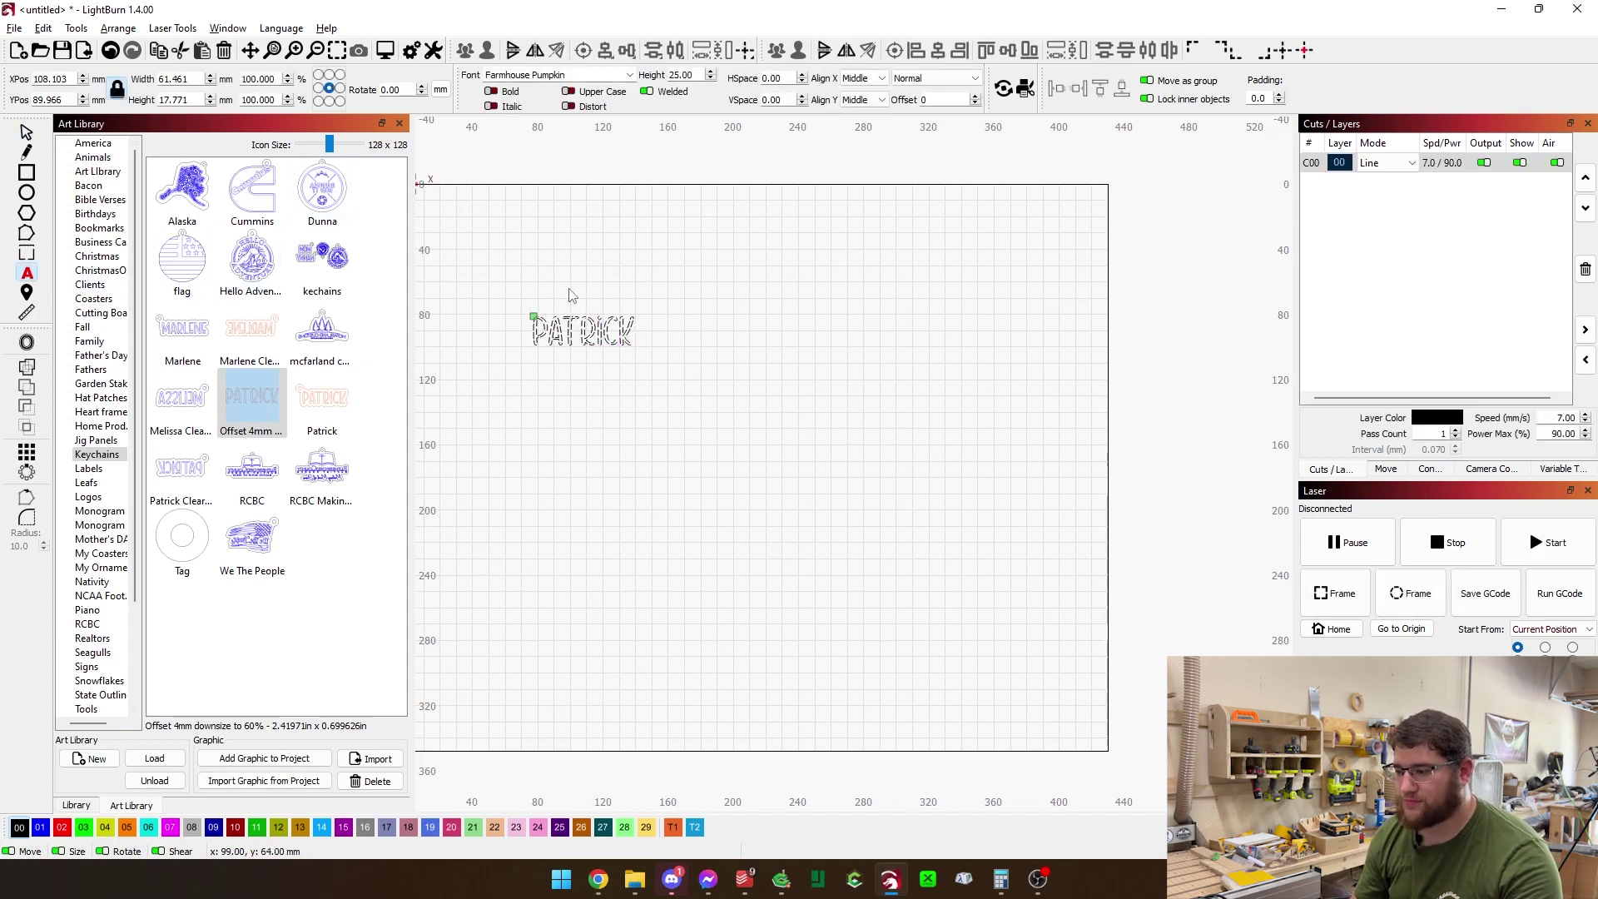
click(39, 827)
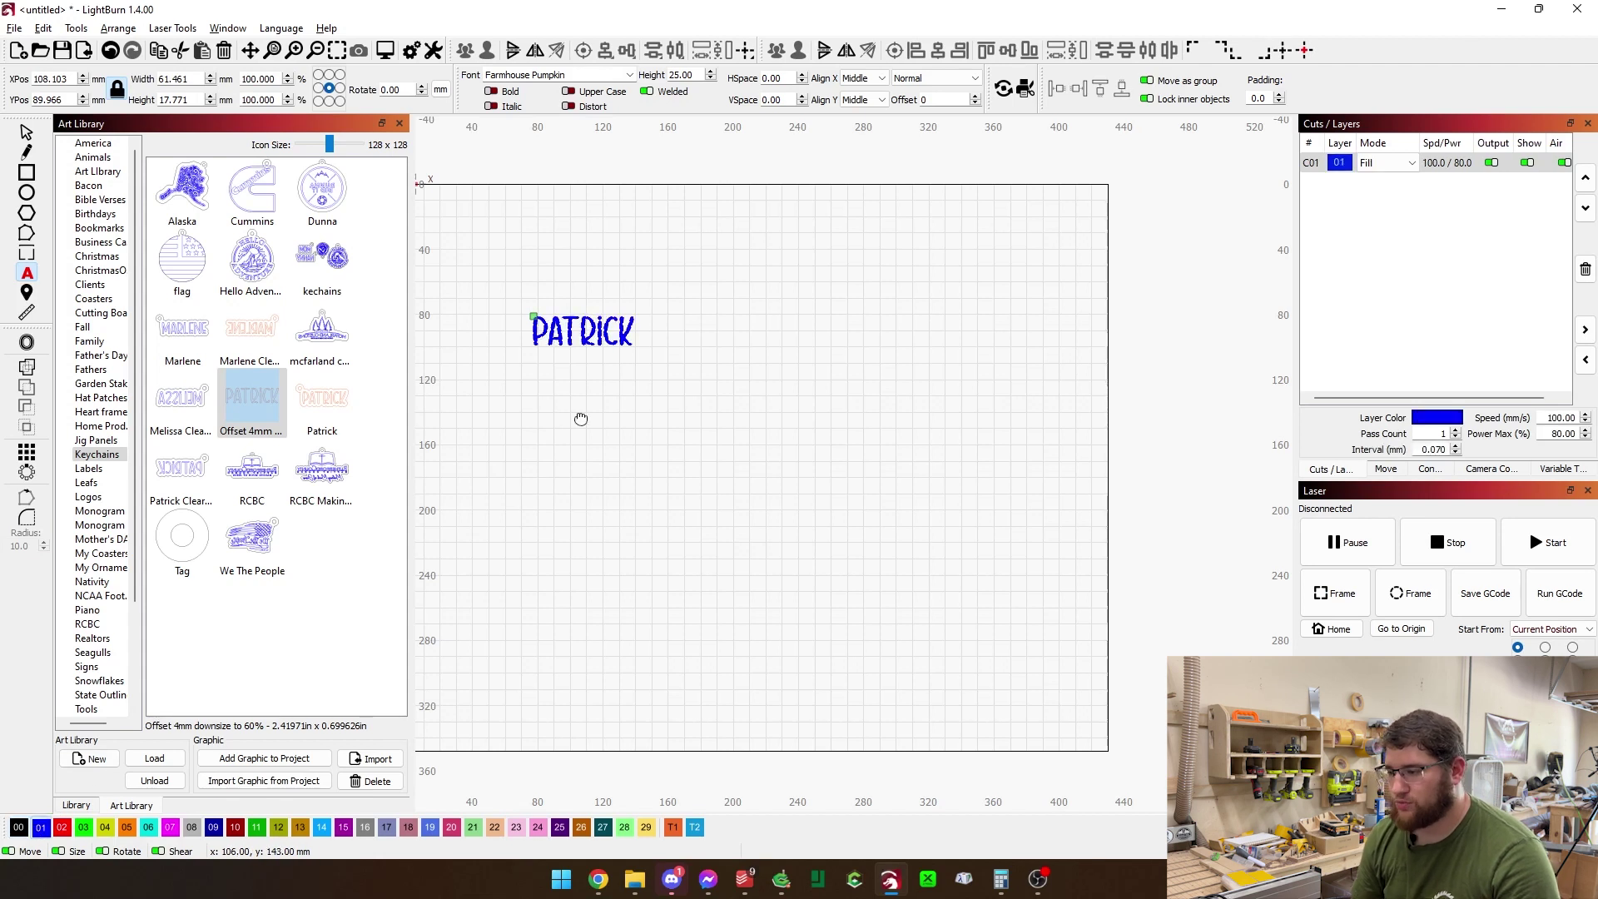
drag(577, 421, 690, 429)
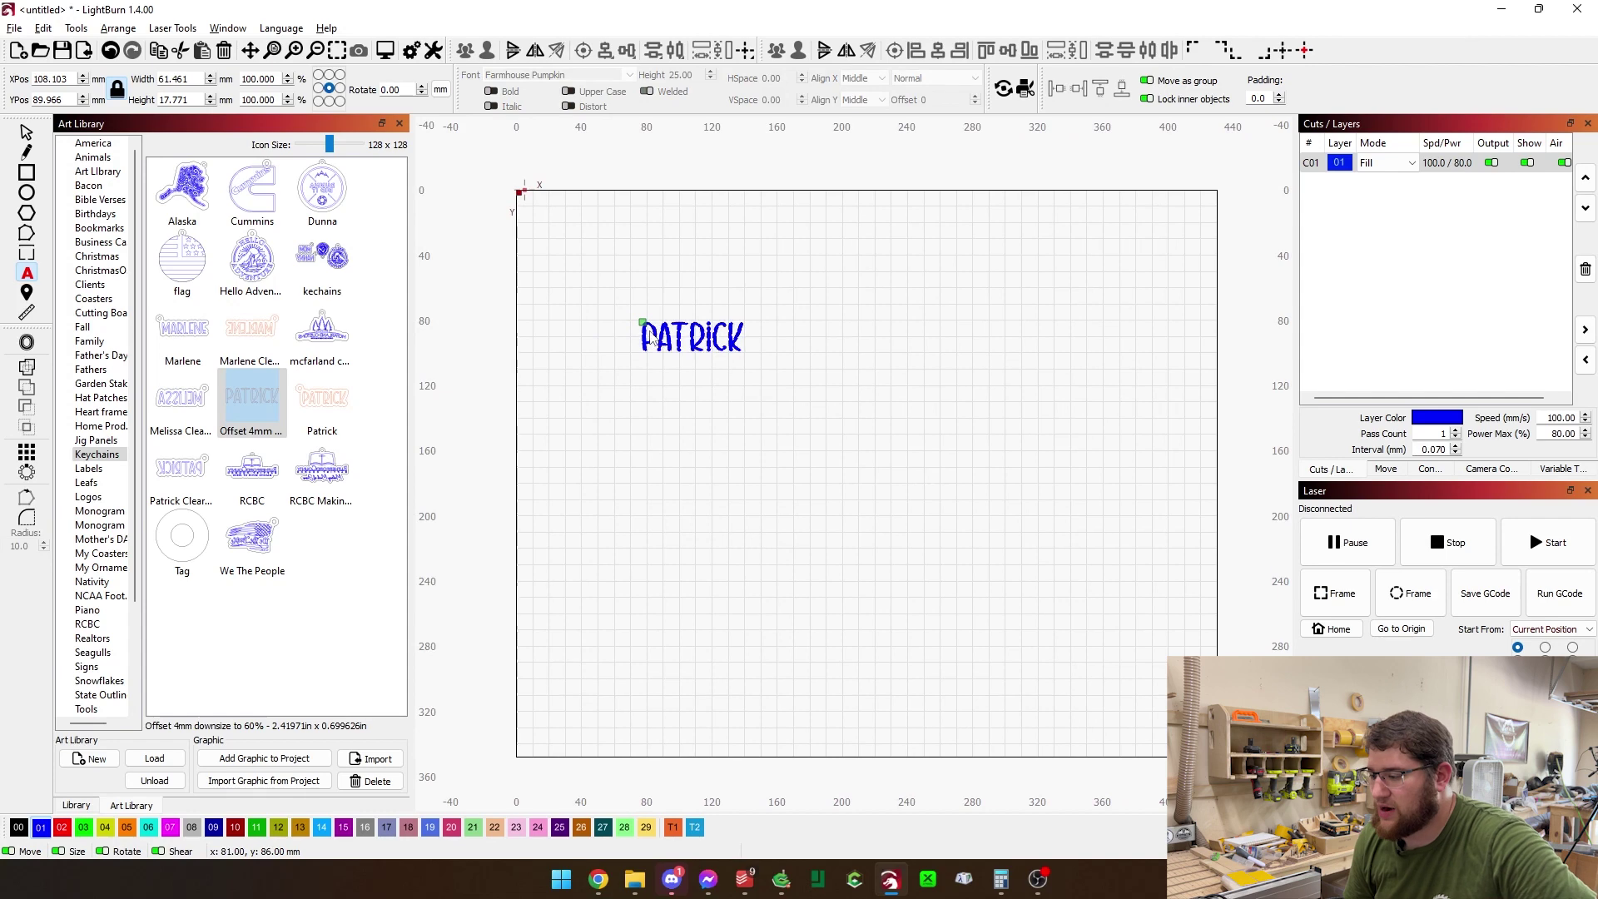
key(Escape)
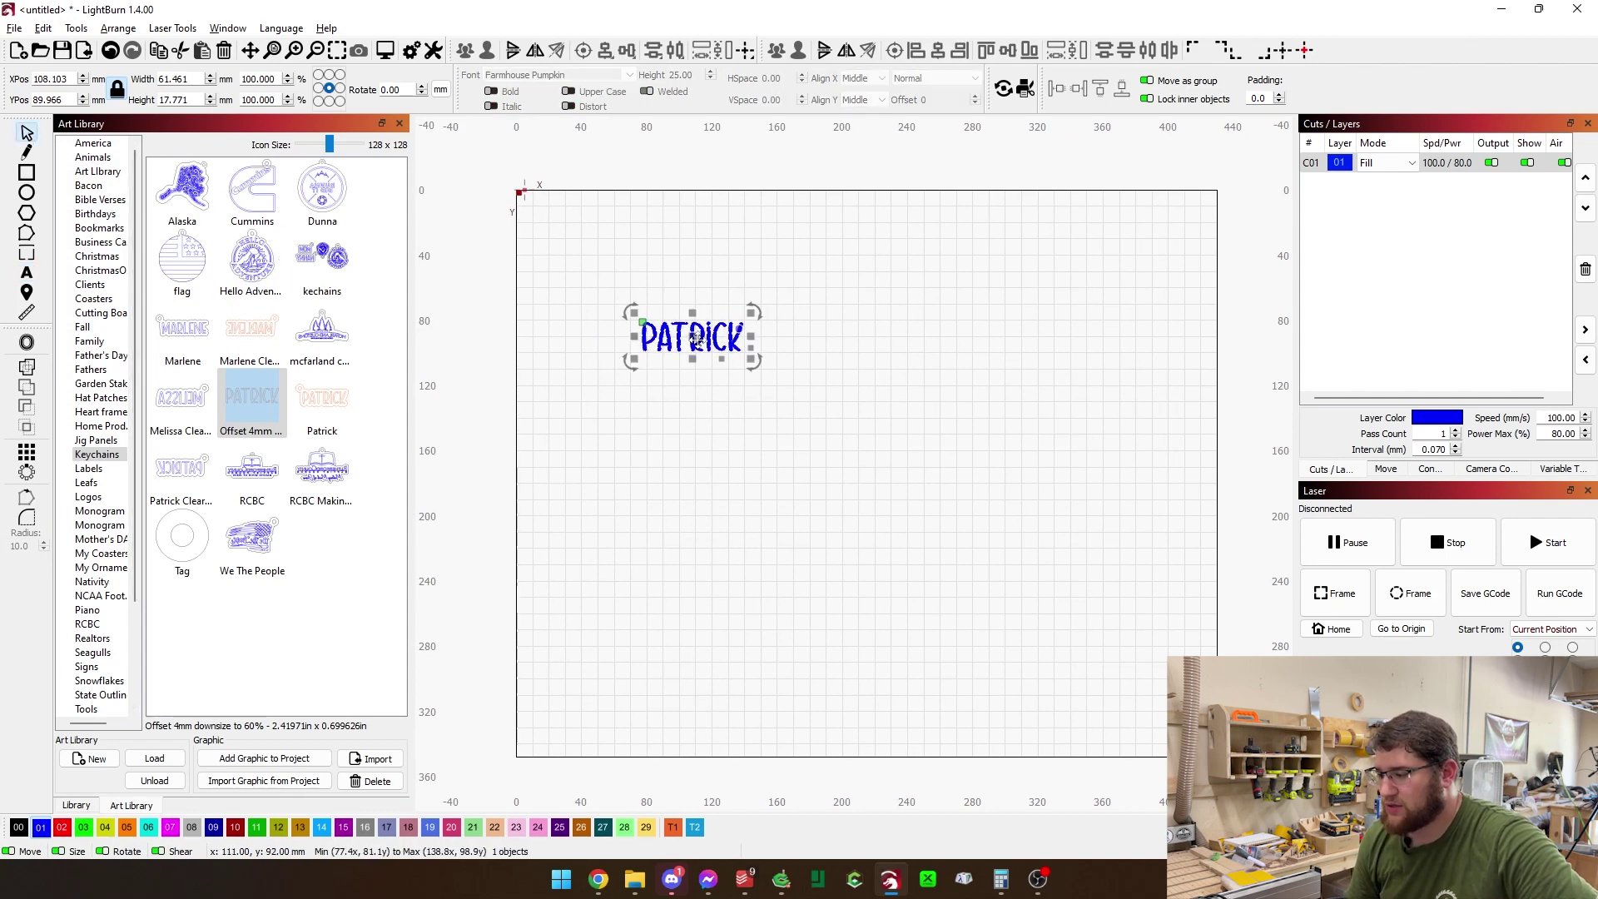
drag(701, 345, 839, 399)
scroll(862, 416, up, 3)
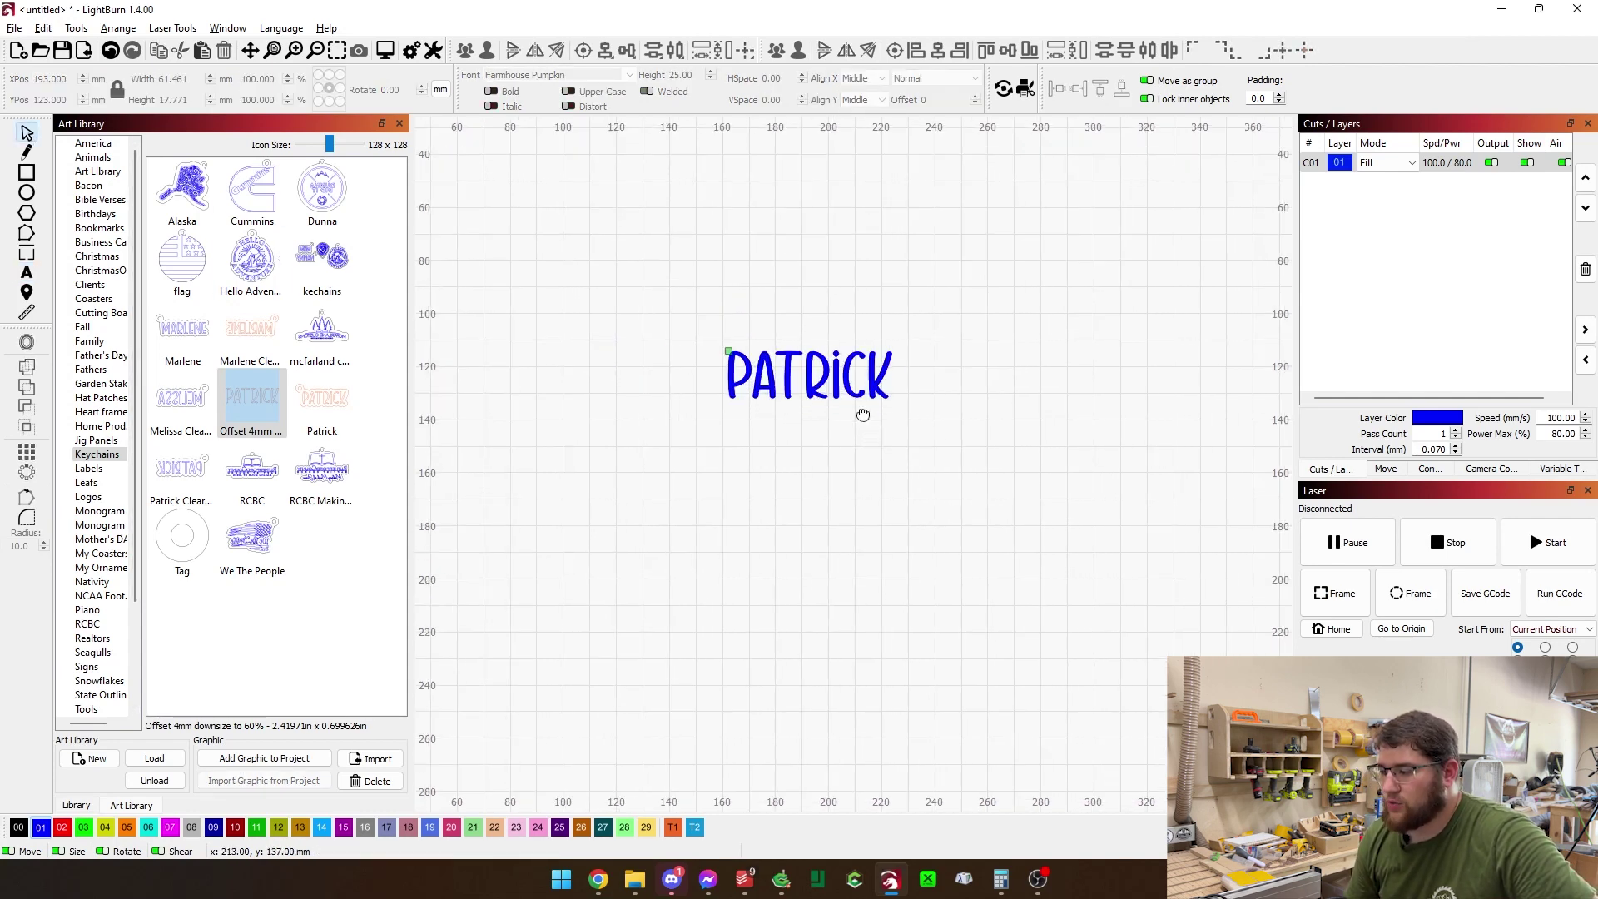
- Apply a 4.00 mm outward, round-cornered offset around the new PATRICK text
click(26, 342)
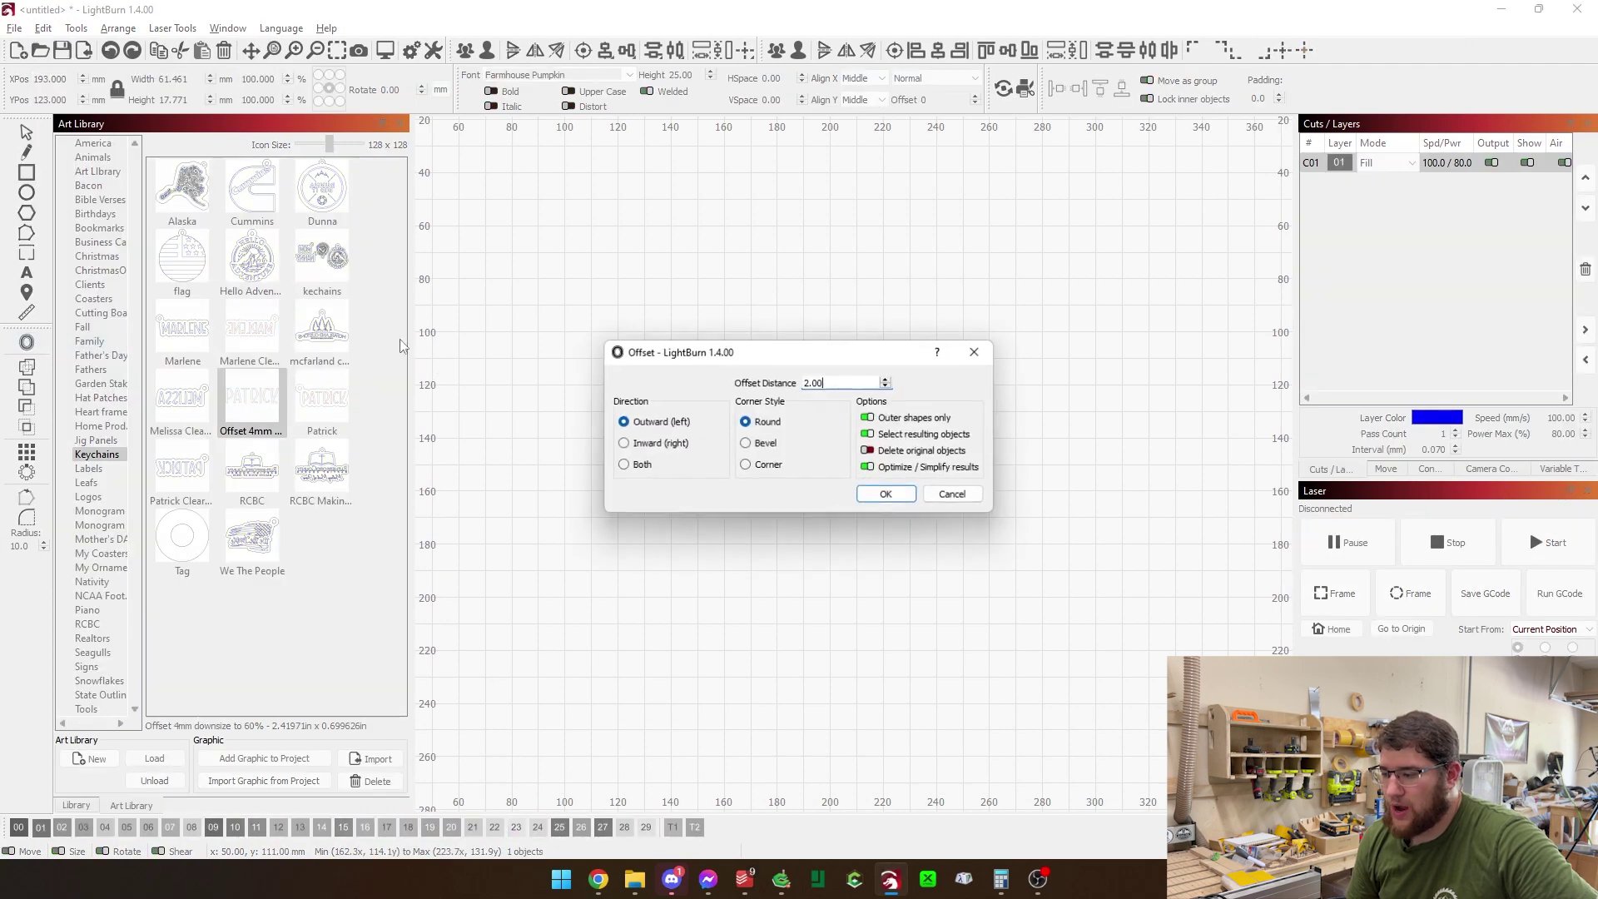
drag(759, 358, 286, 278)
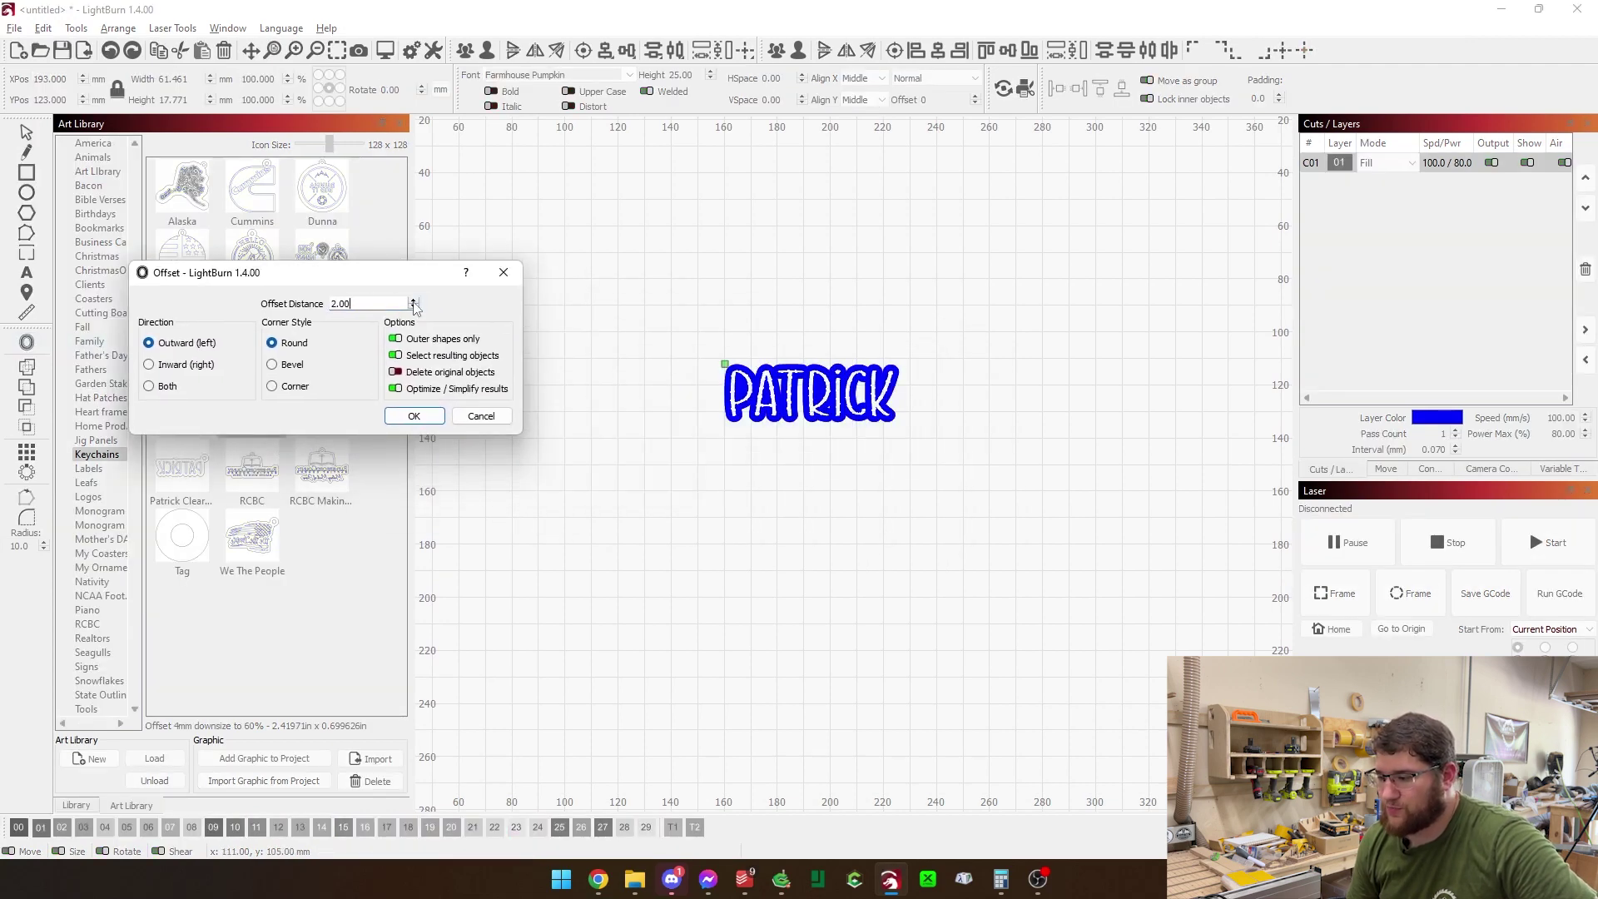
click(414, 306)
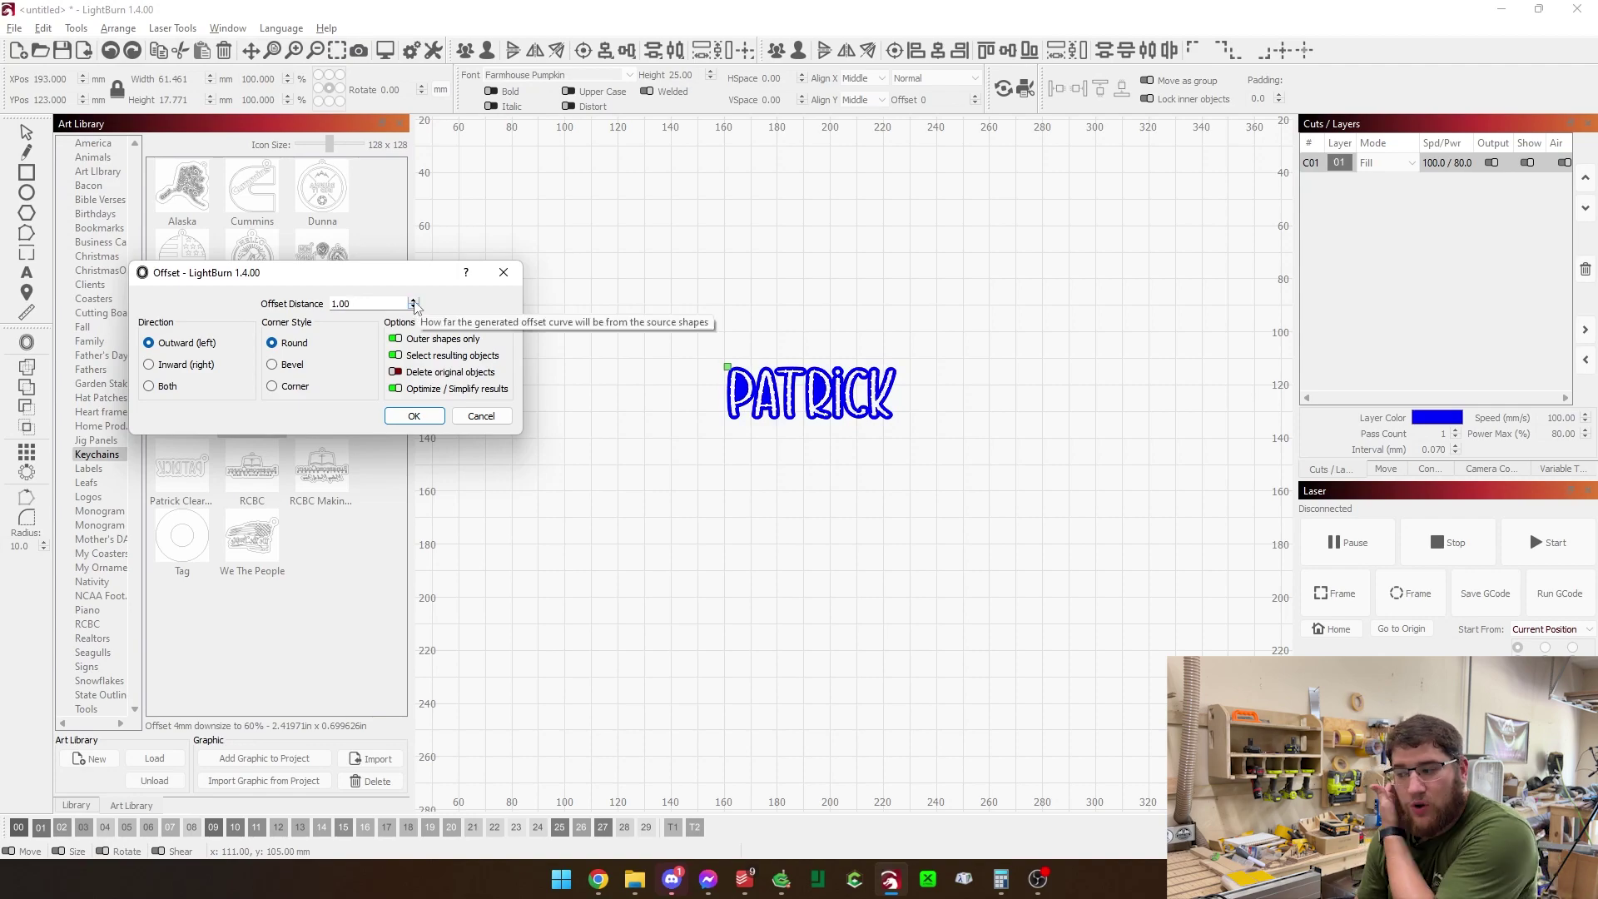
click(413, 301)
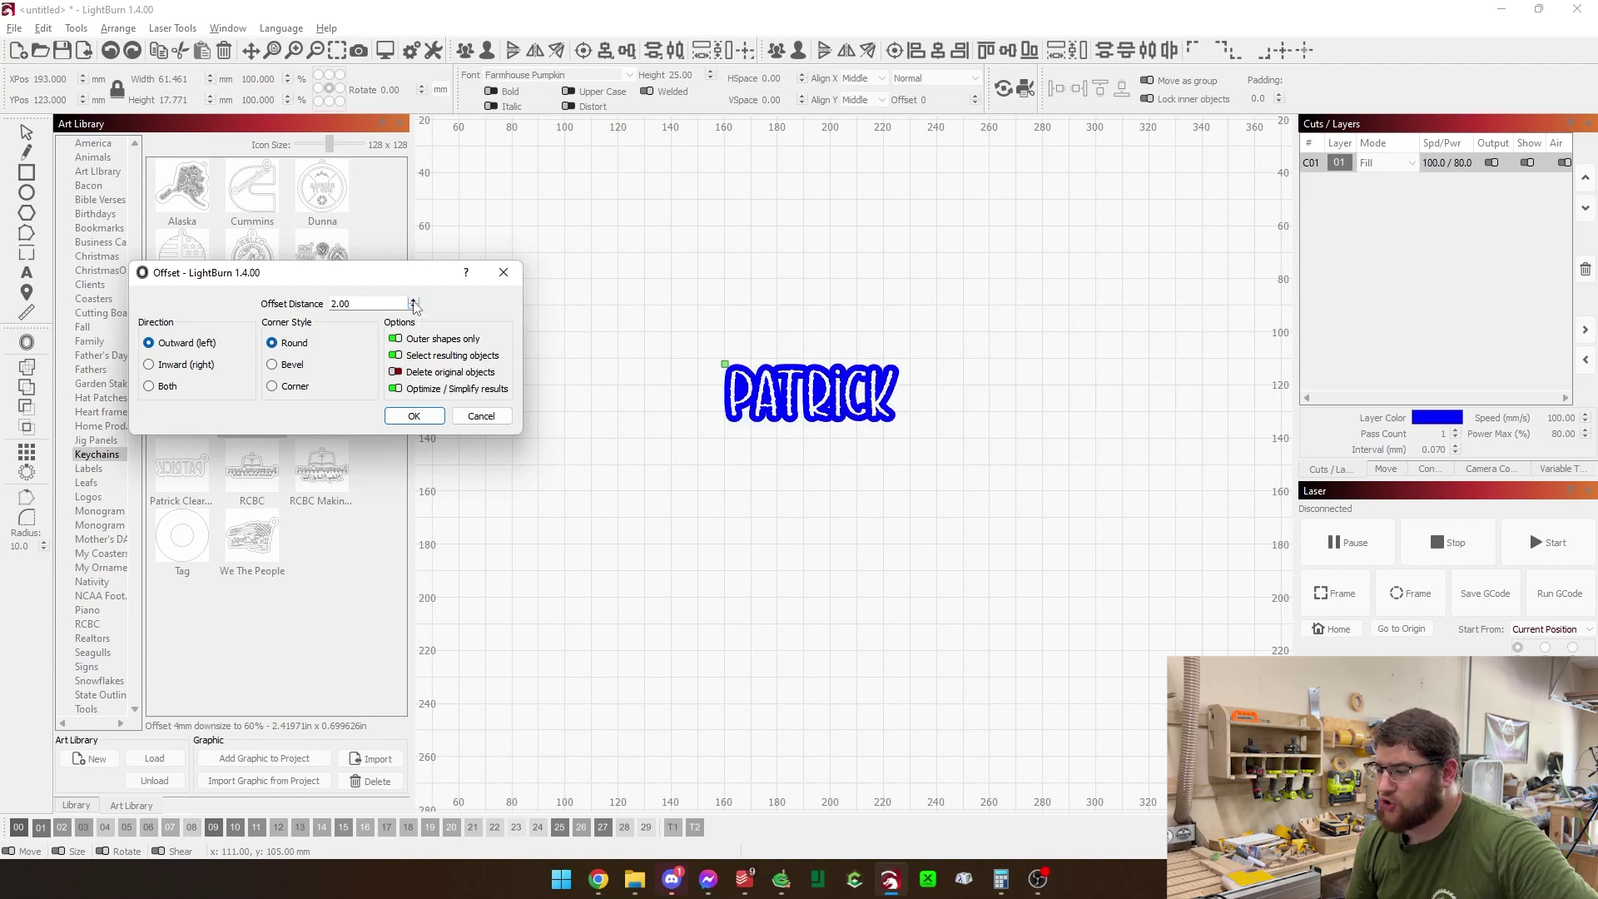
key(super+Tab)
click(413, 301)
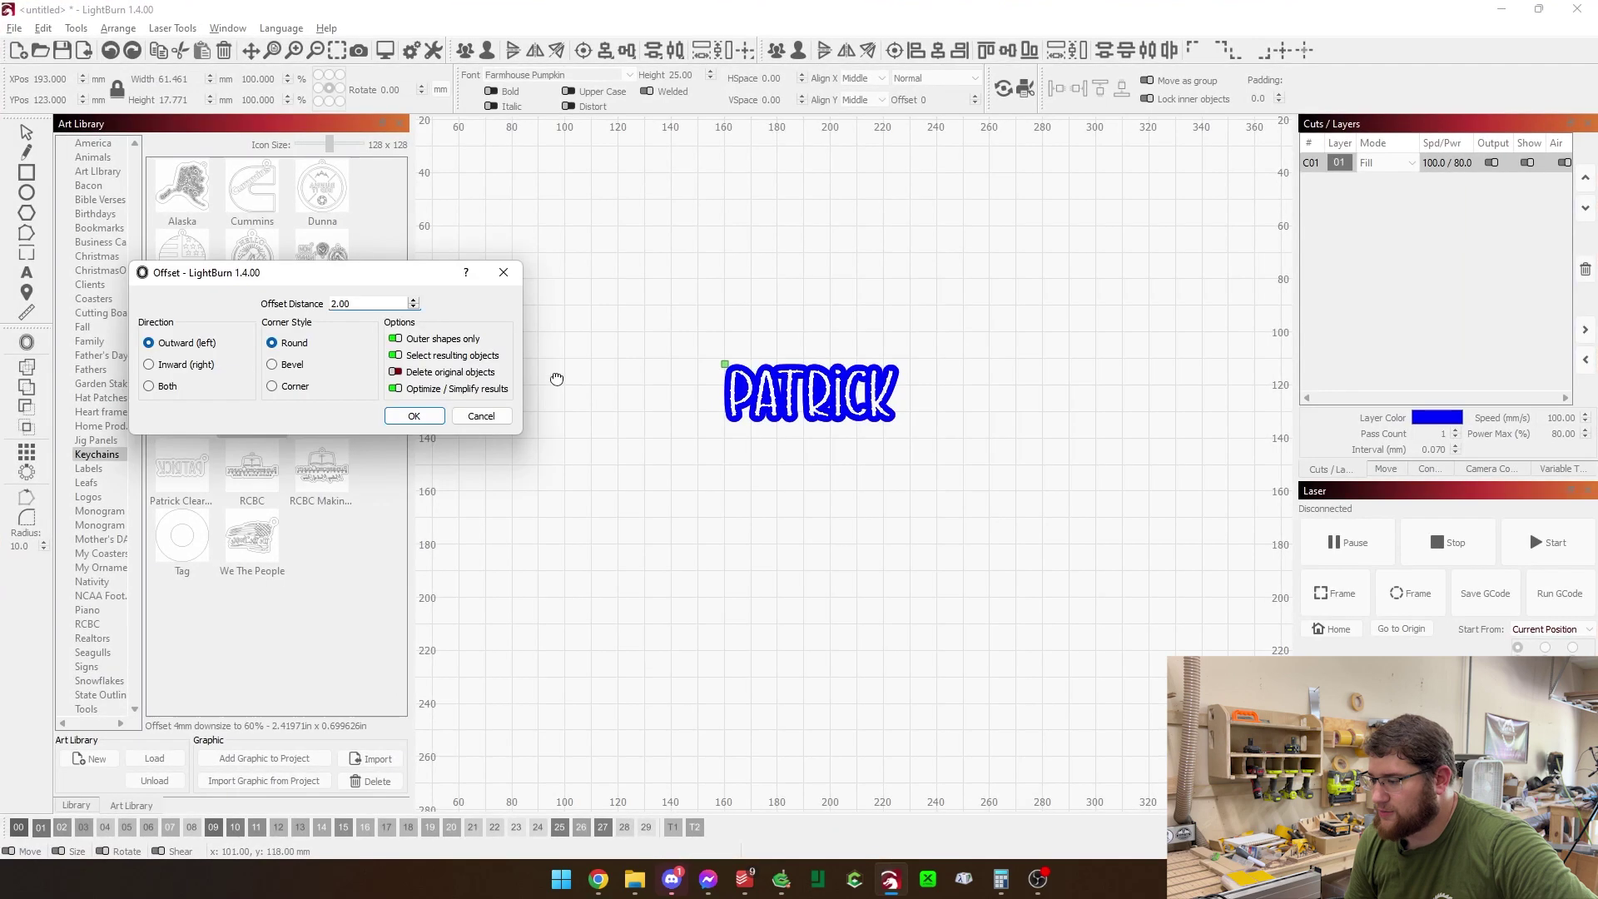
click(412, 301)
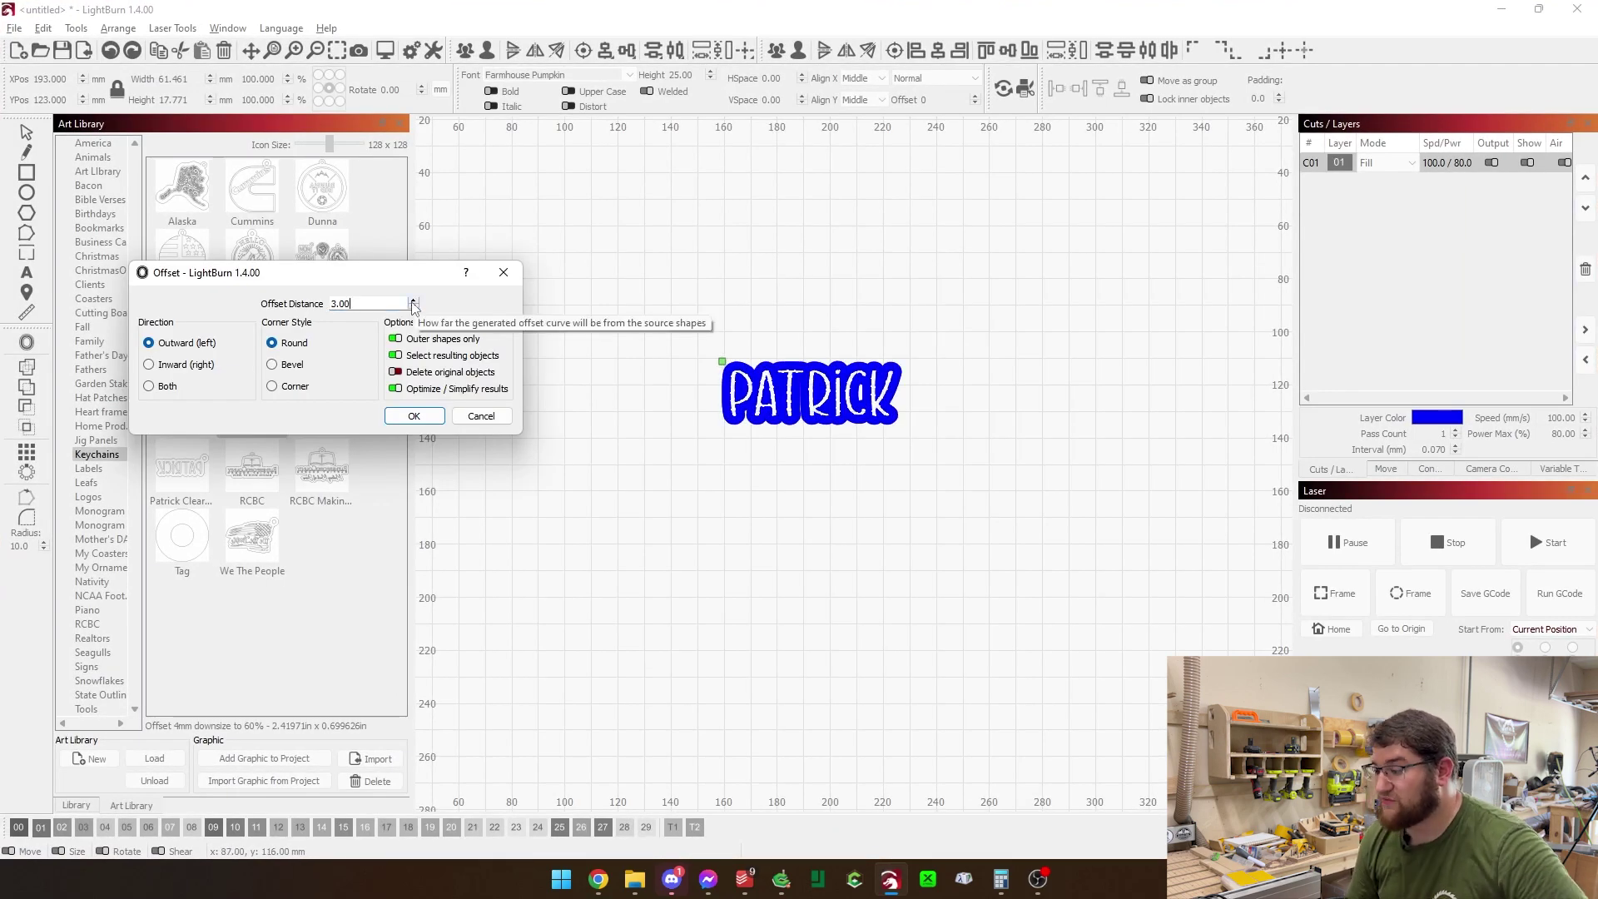
click(413, 303)
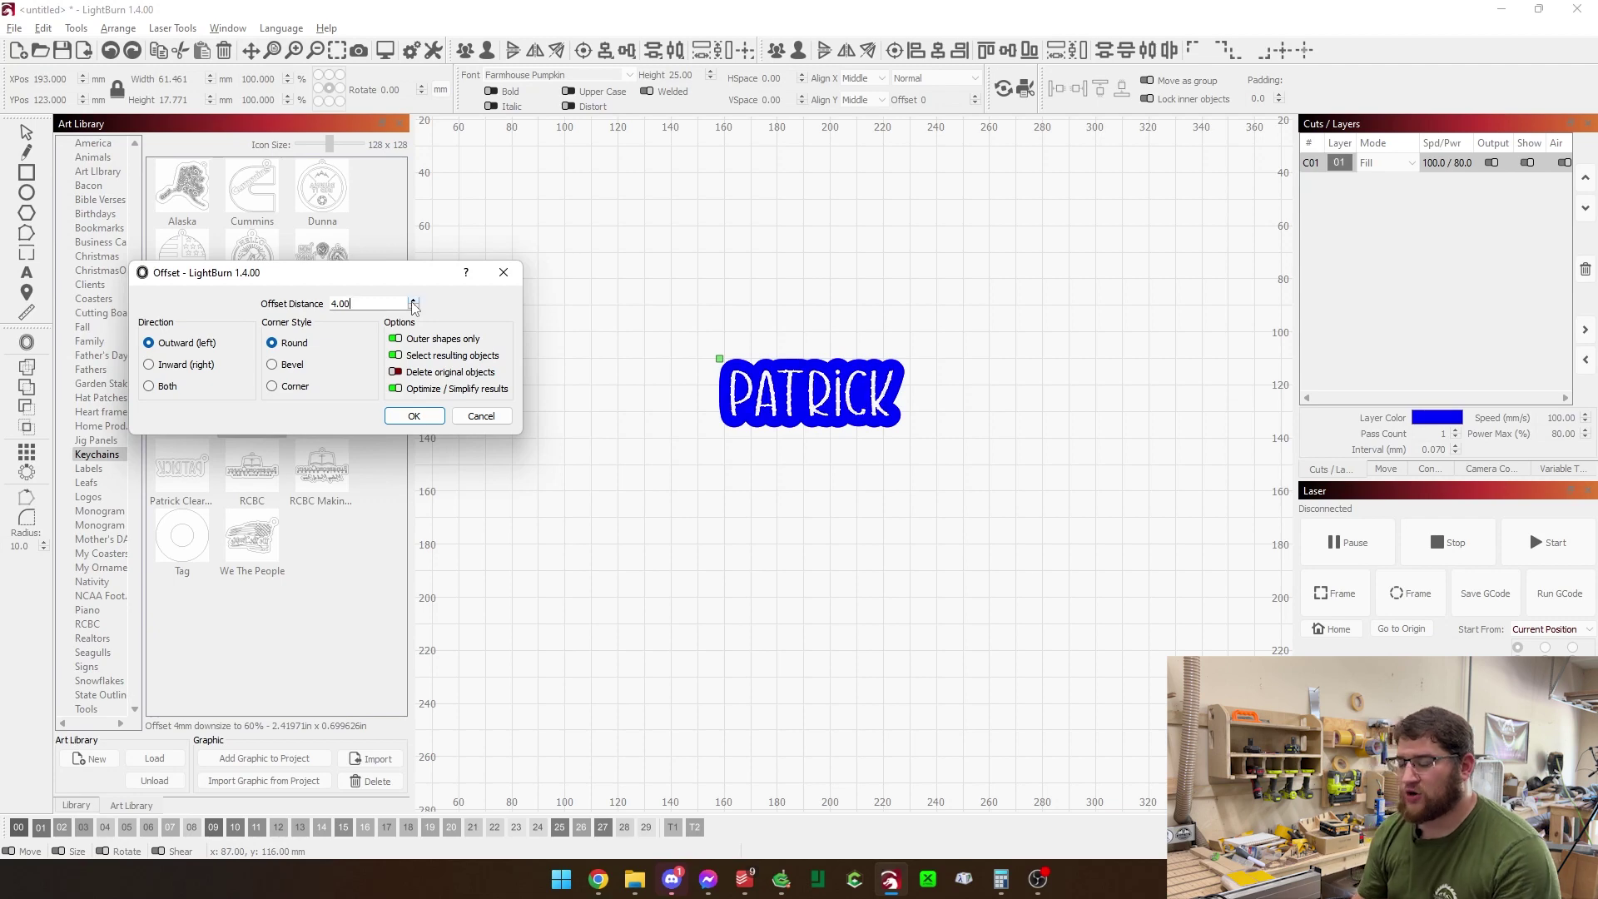
scroll(736, 366, up, 5)
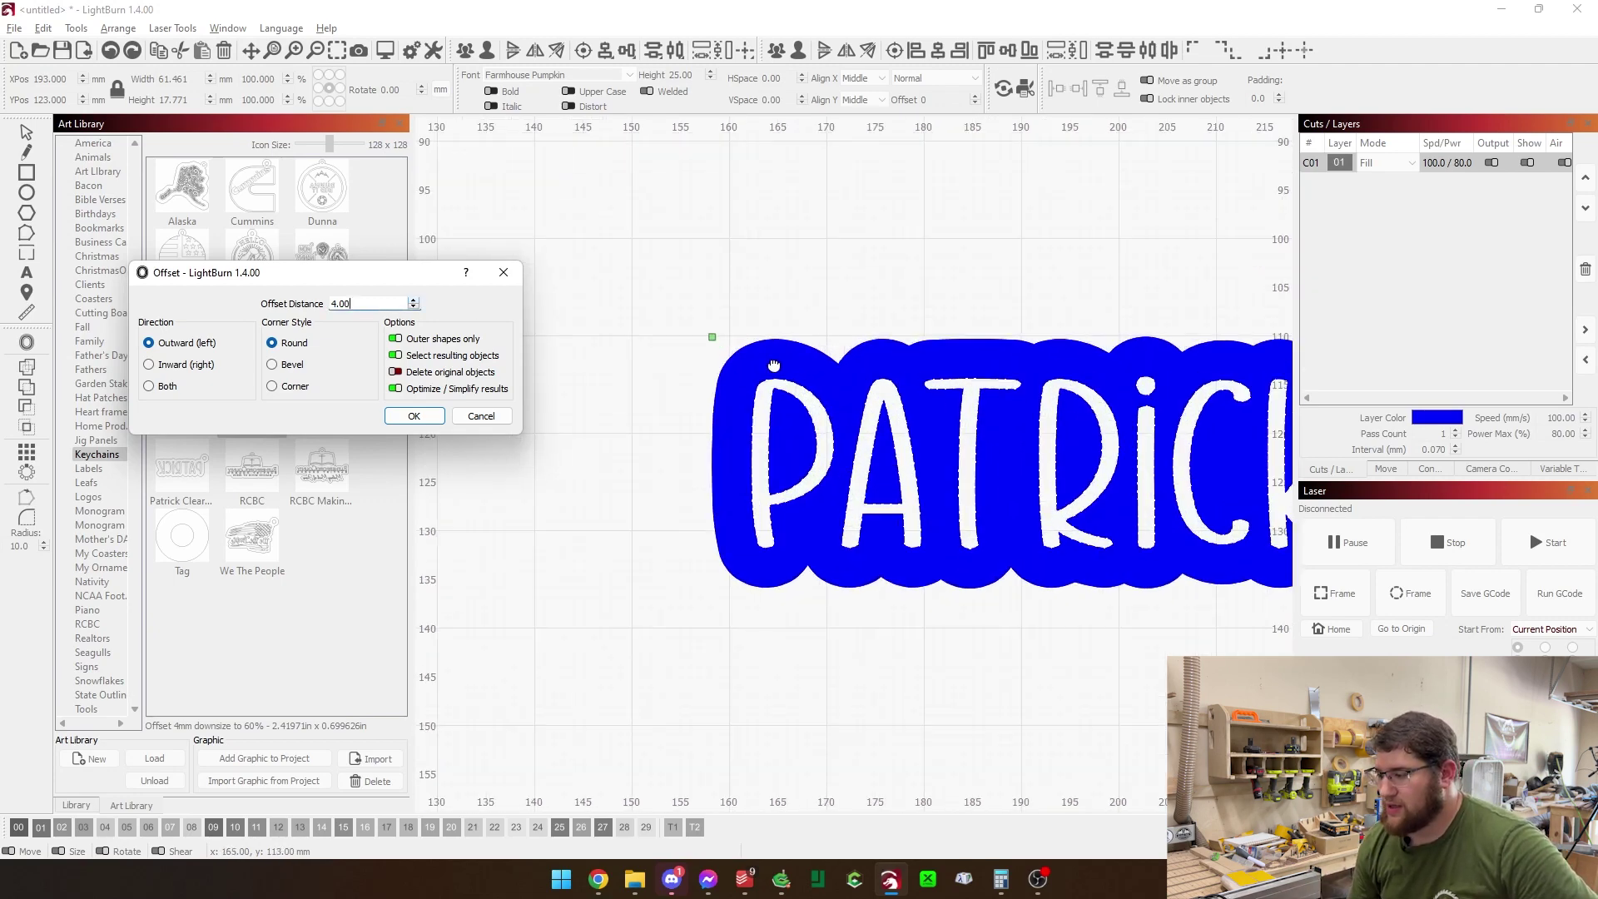
drag(960, 352, 795, 310)
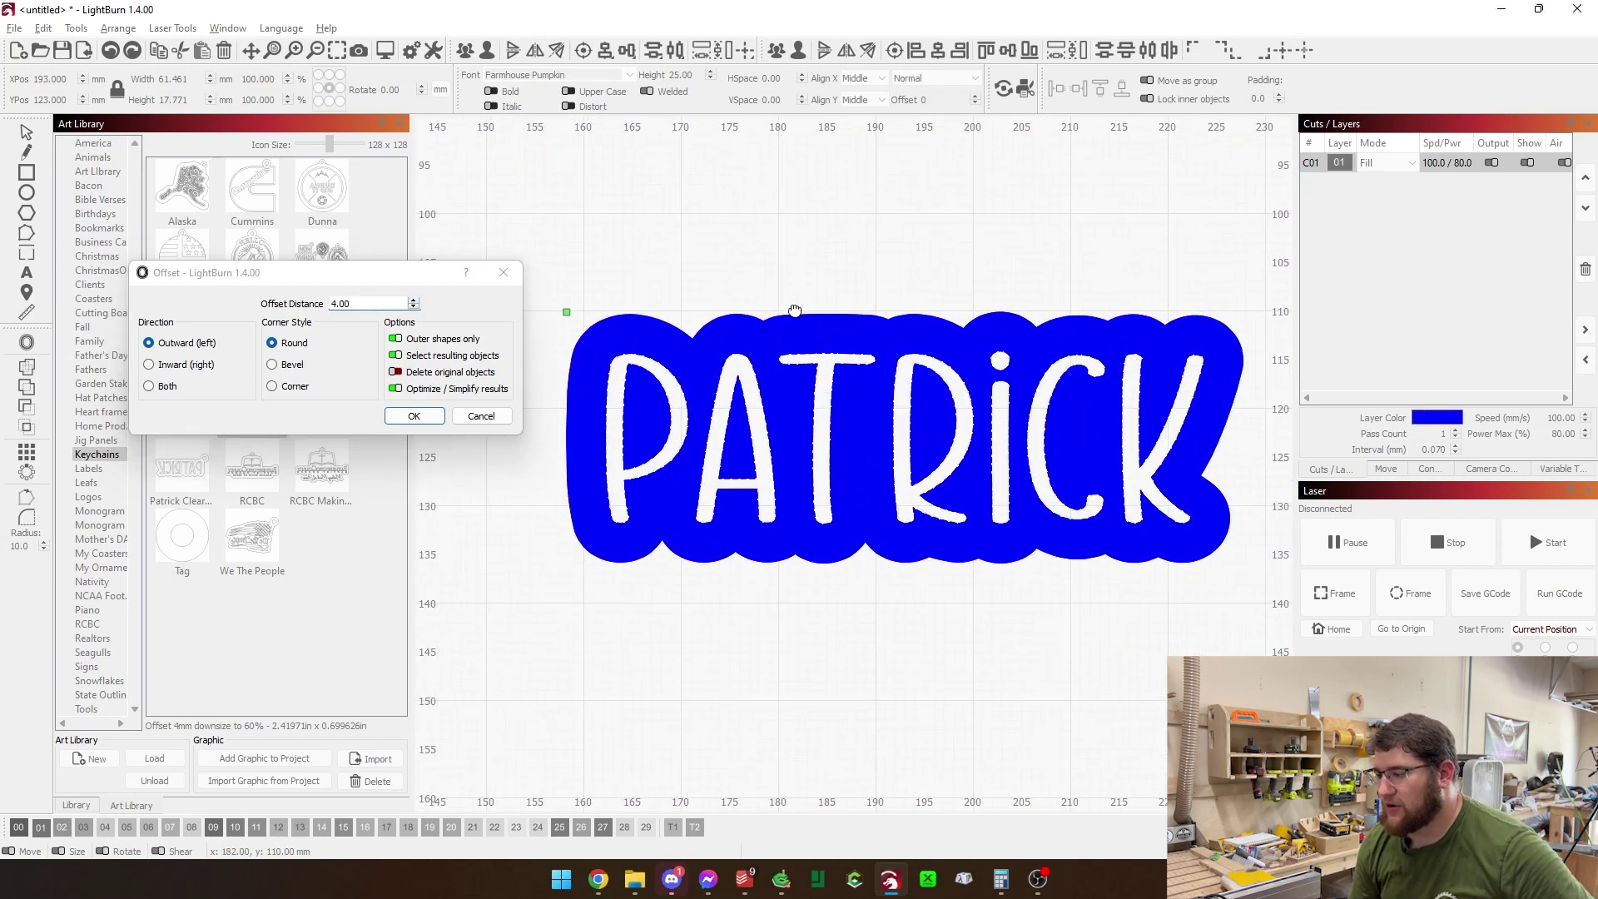
click(414, 417)
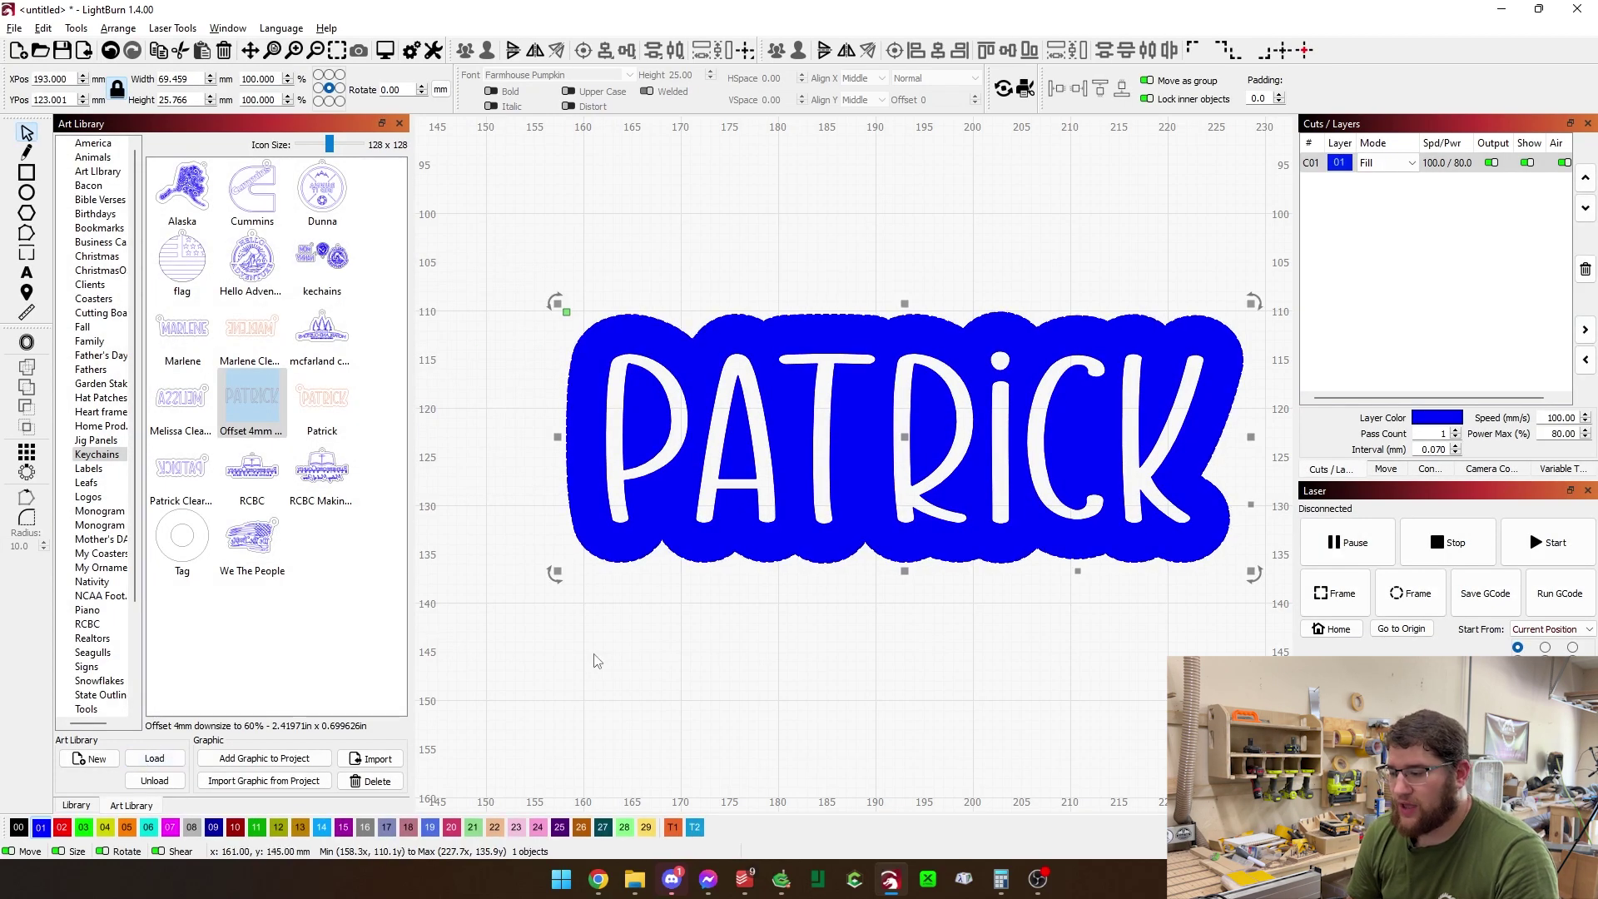
- Move the offset outline onto the black 00 cut layer
scroll(591, 656, down, 3)
click(770, 678)
click(857, 598)
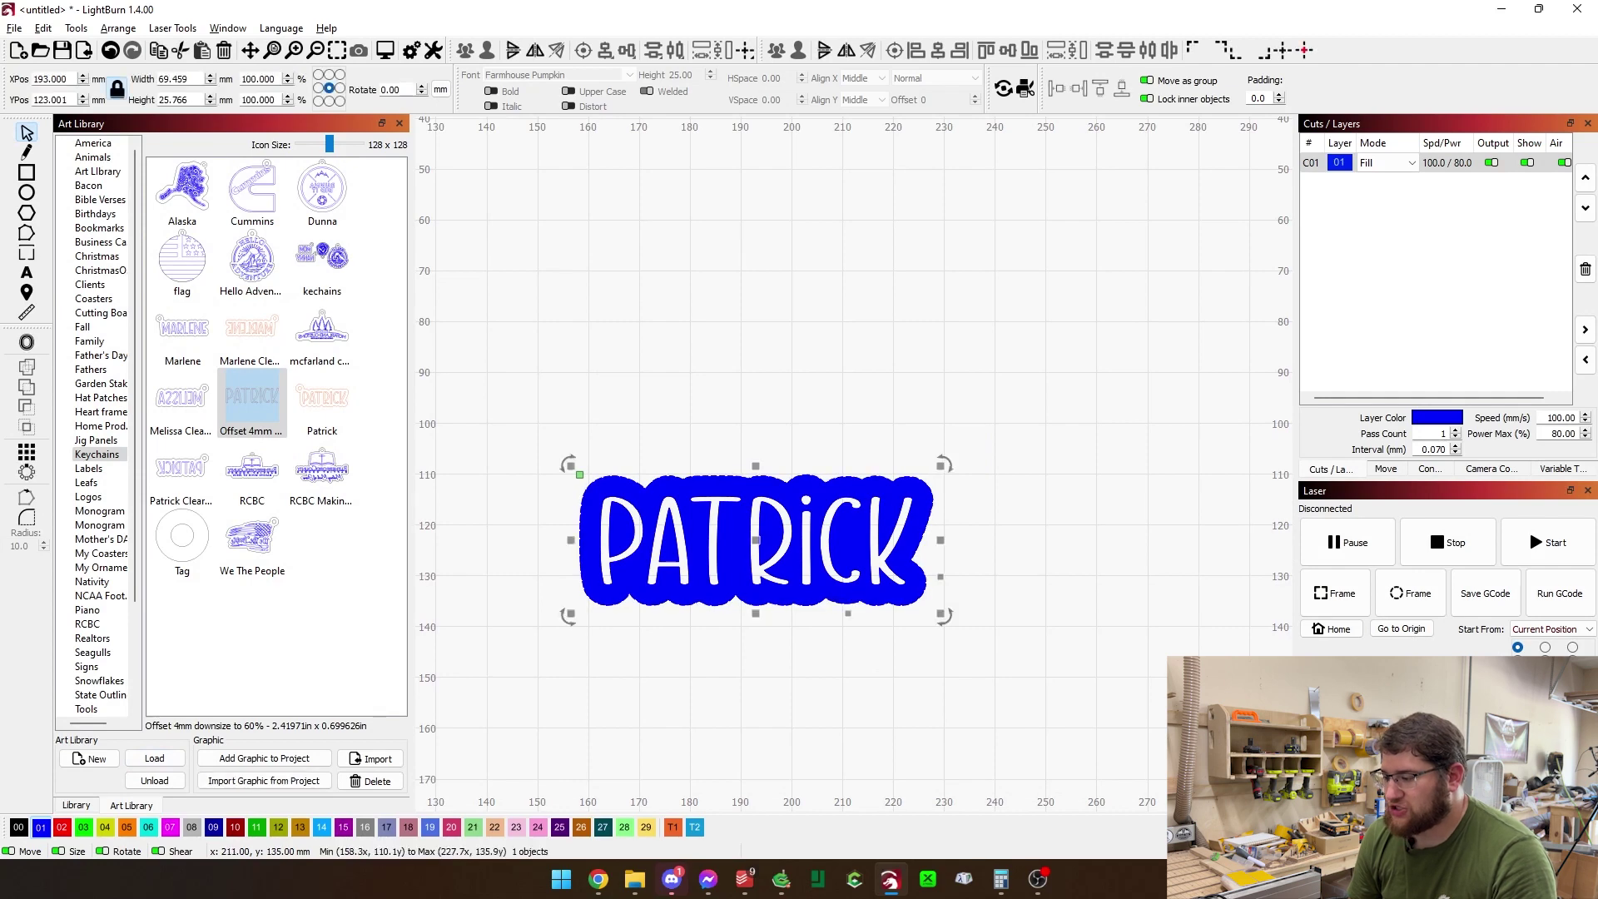
click(19, 828)
click(813, 680)
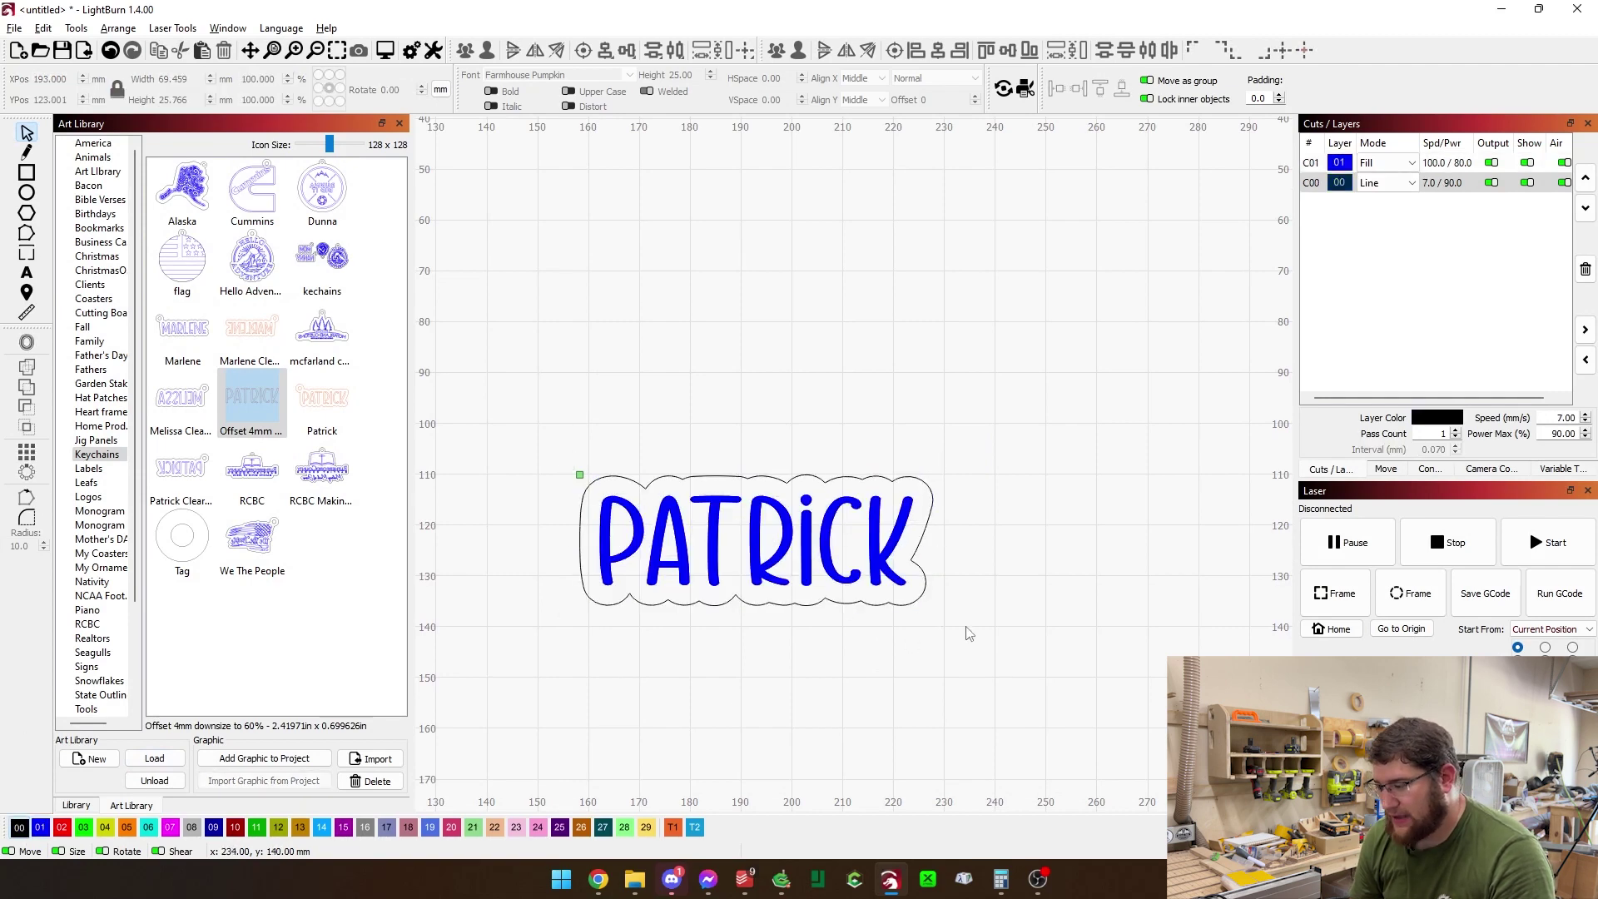
- Scale PATRICK and its outline together to 60%, about 41.7 × 15.4 mm
drag(979, 666, 549, 420)
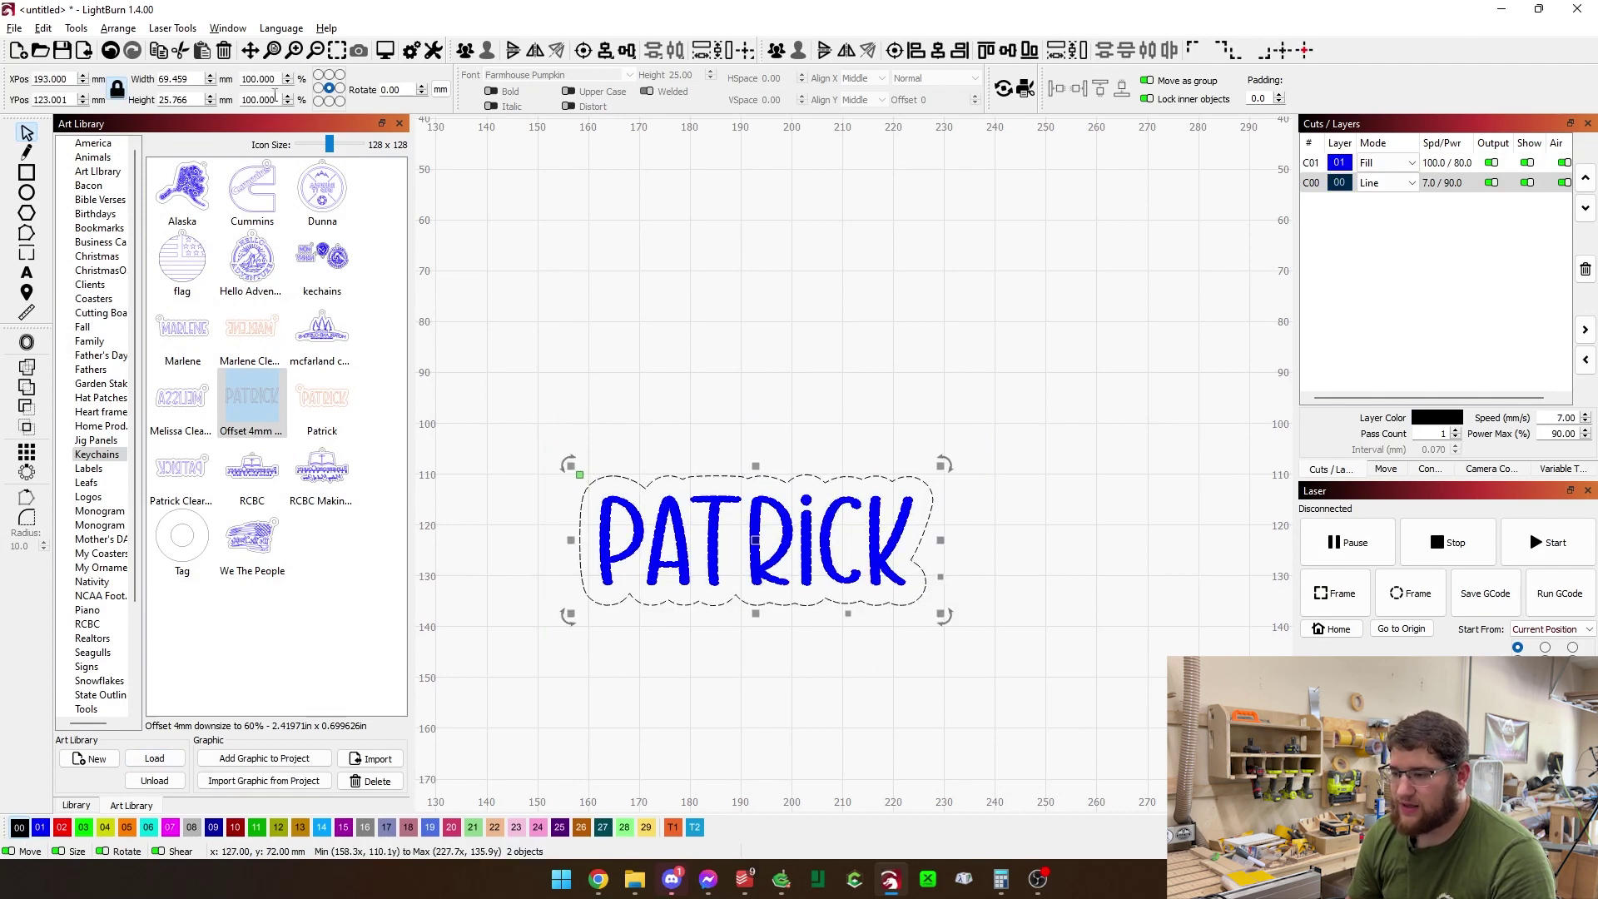
drag(278, 99, 183, 101)
text(60)
key(Return)
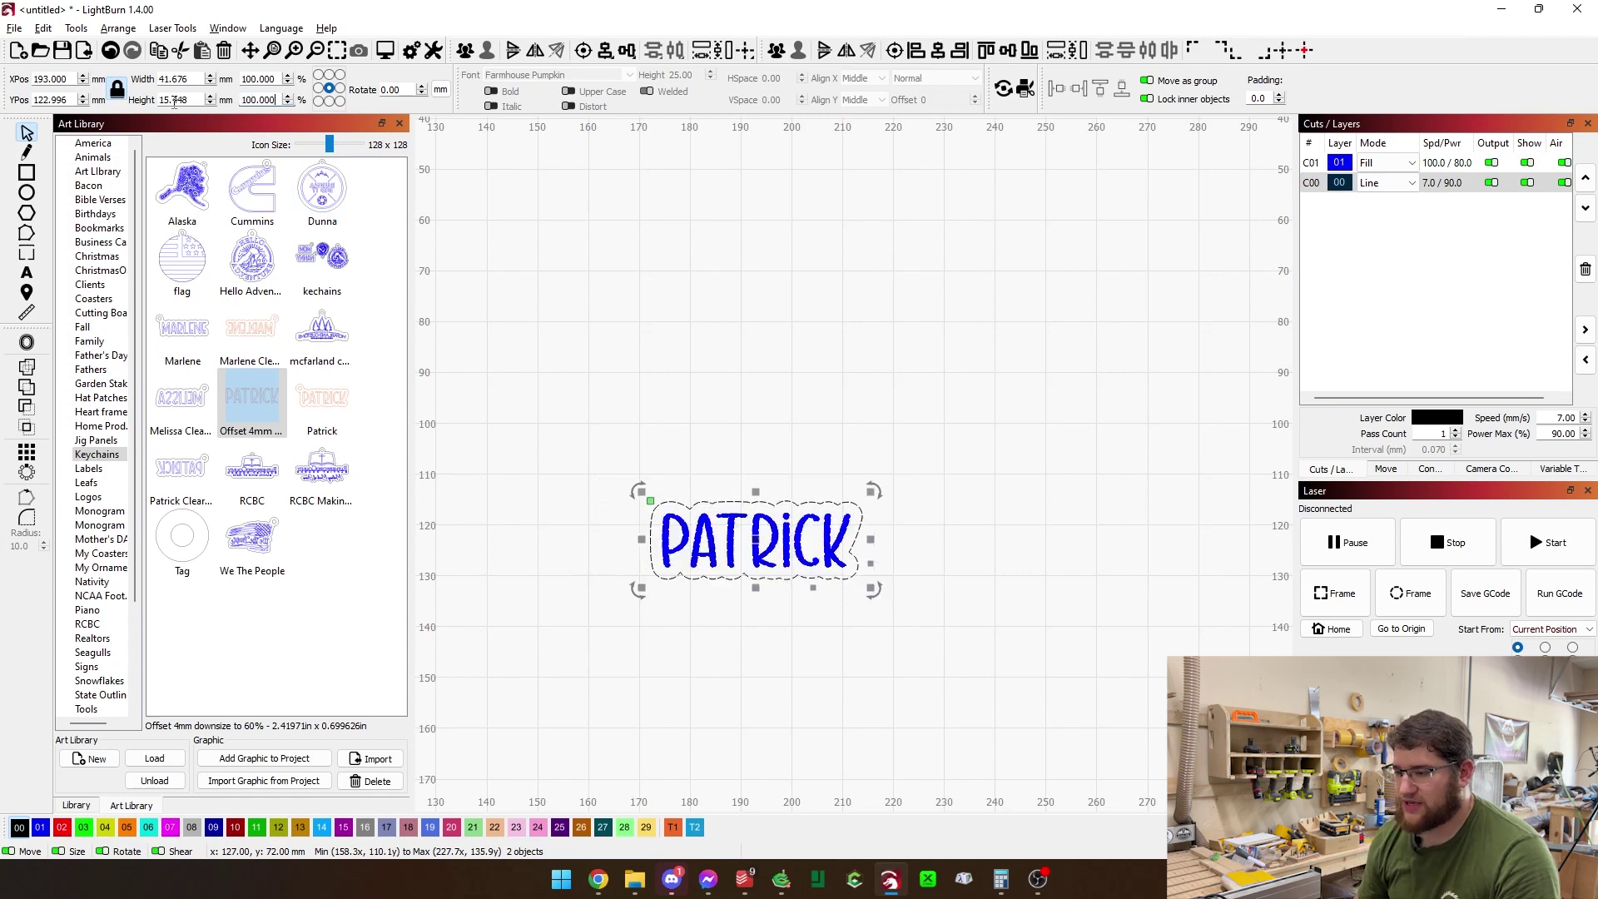
click(441, 89)
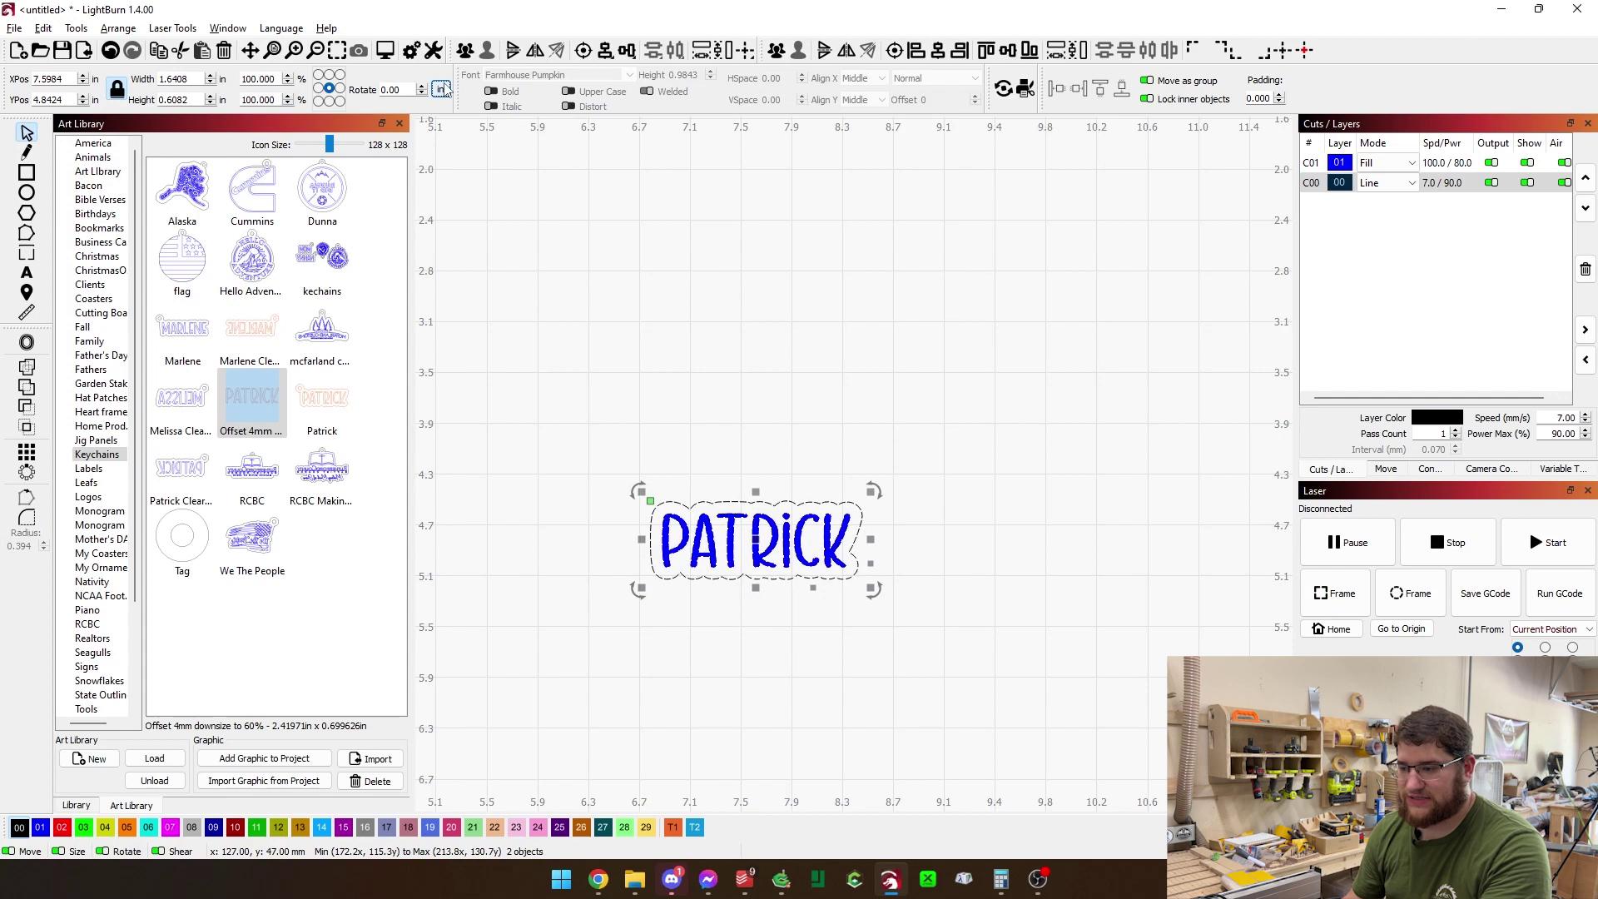
click(441, 90)
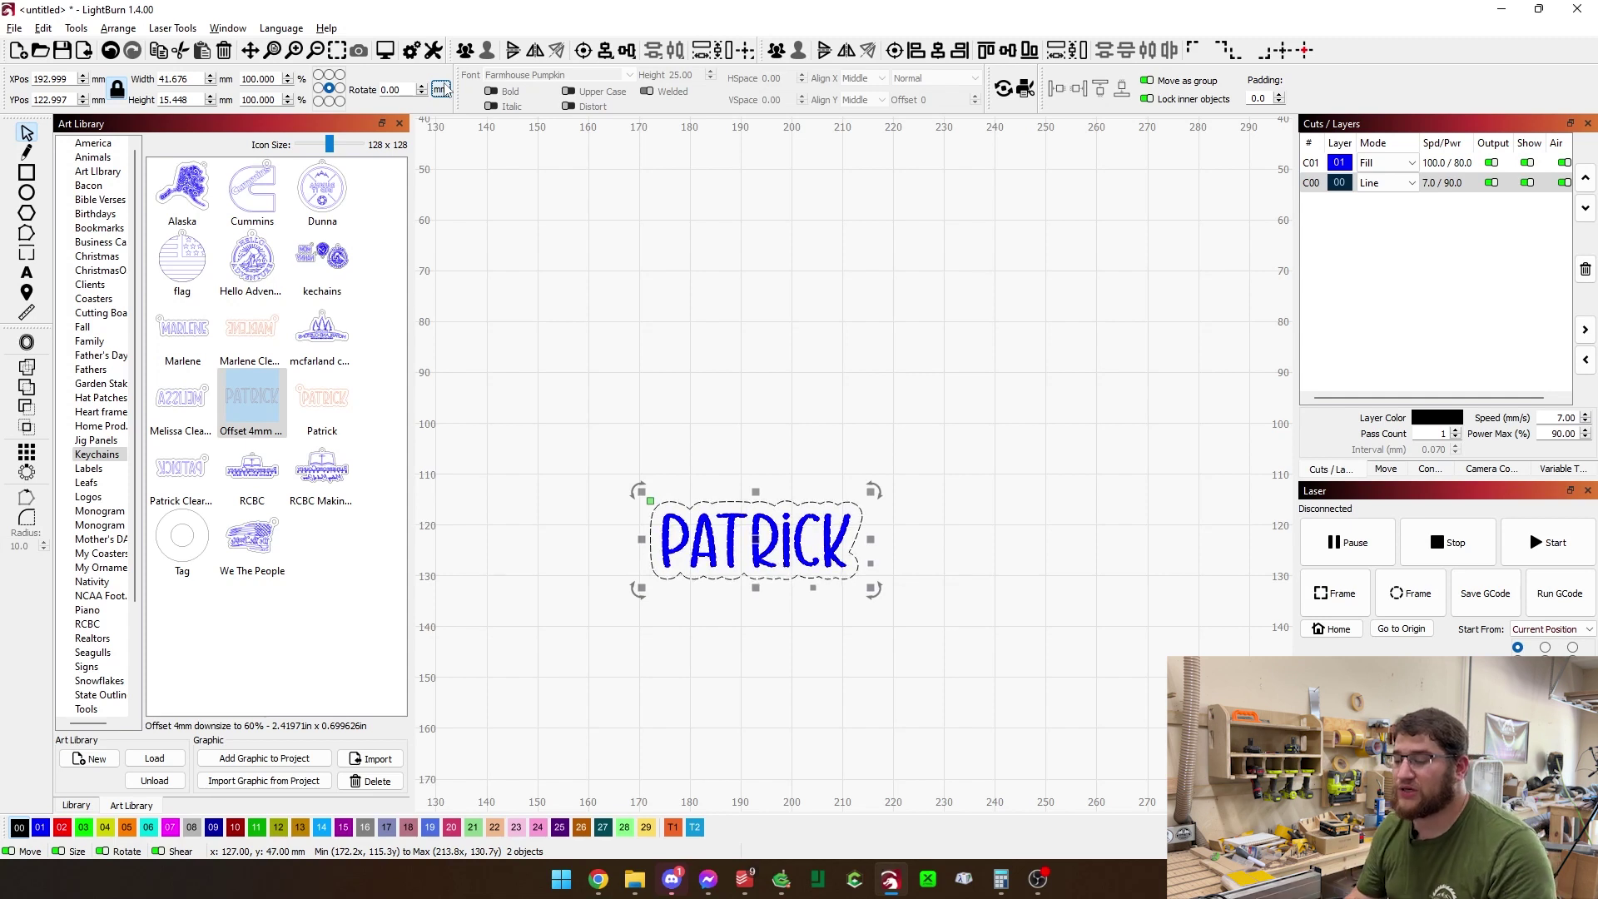
click(616, 444)
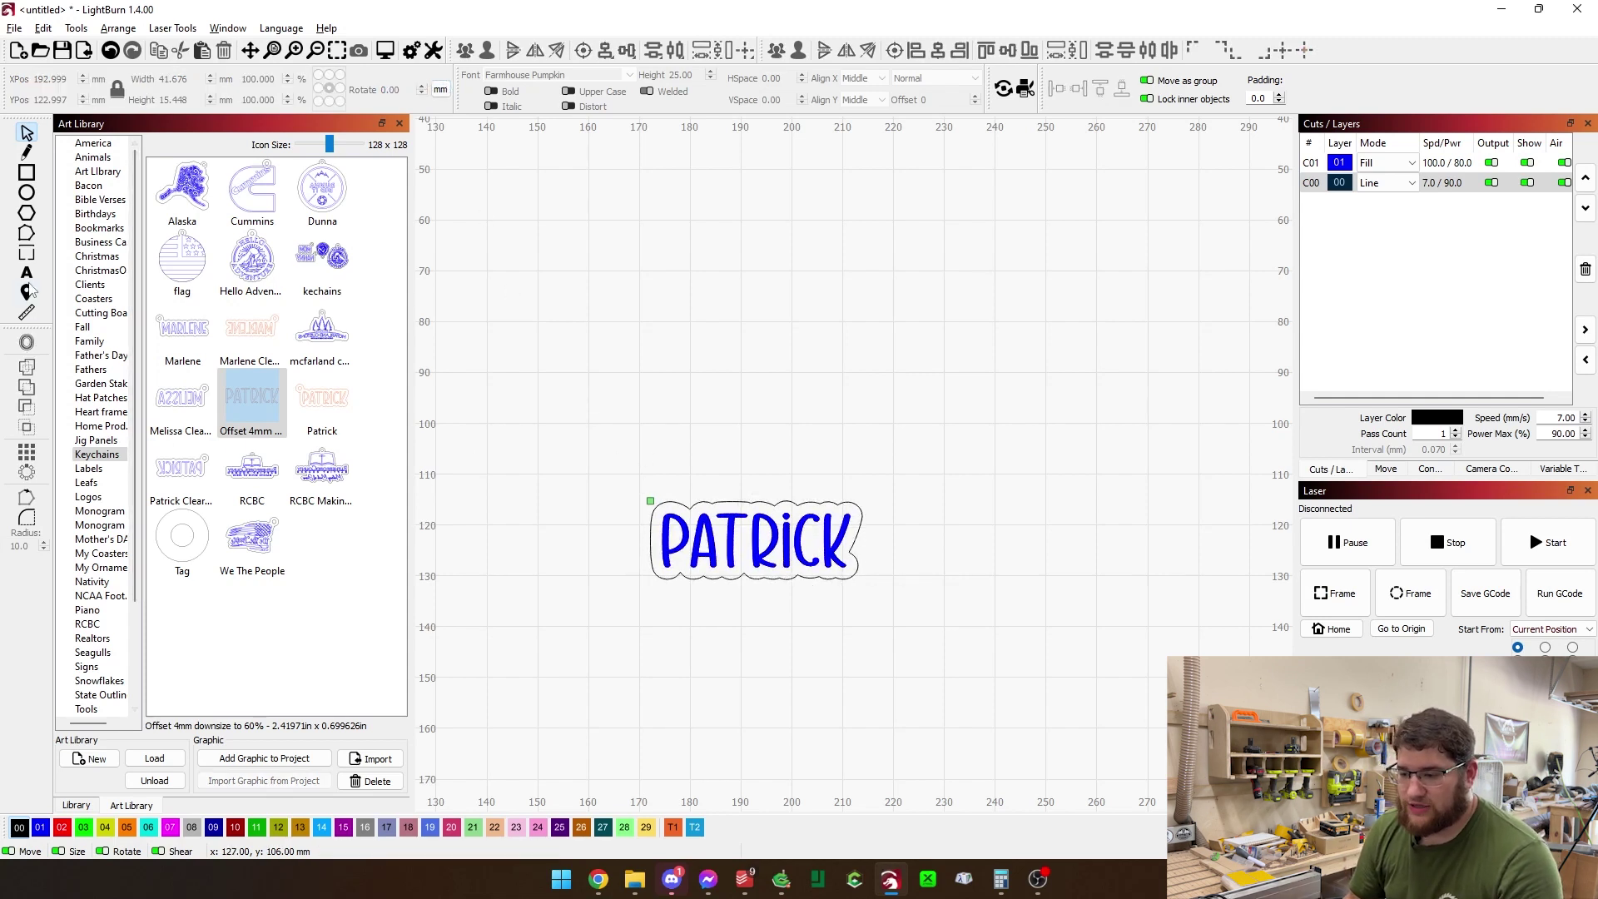
- Draw a 3 mm circle and a 7 mm circle above PATRICK
click(27, 192)
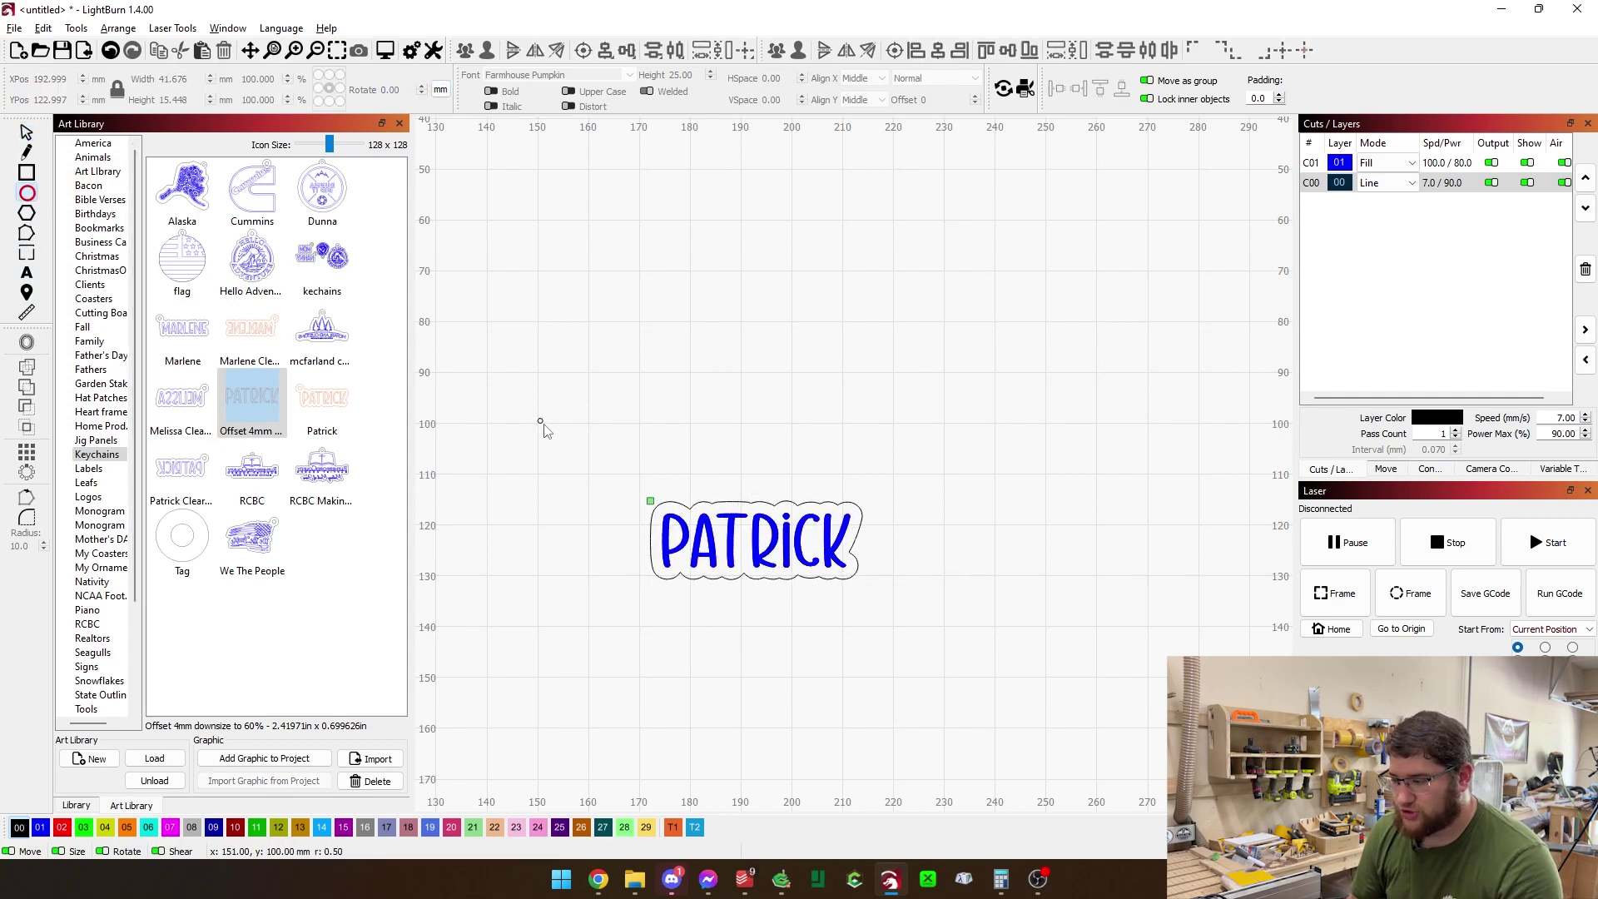
drag(537, 419, 560, 447)
double_click(170, 79)
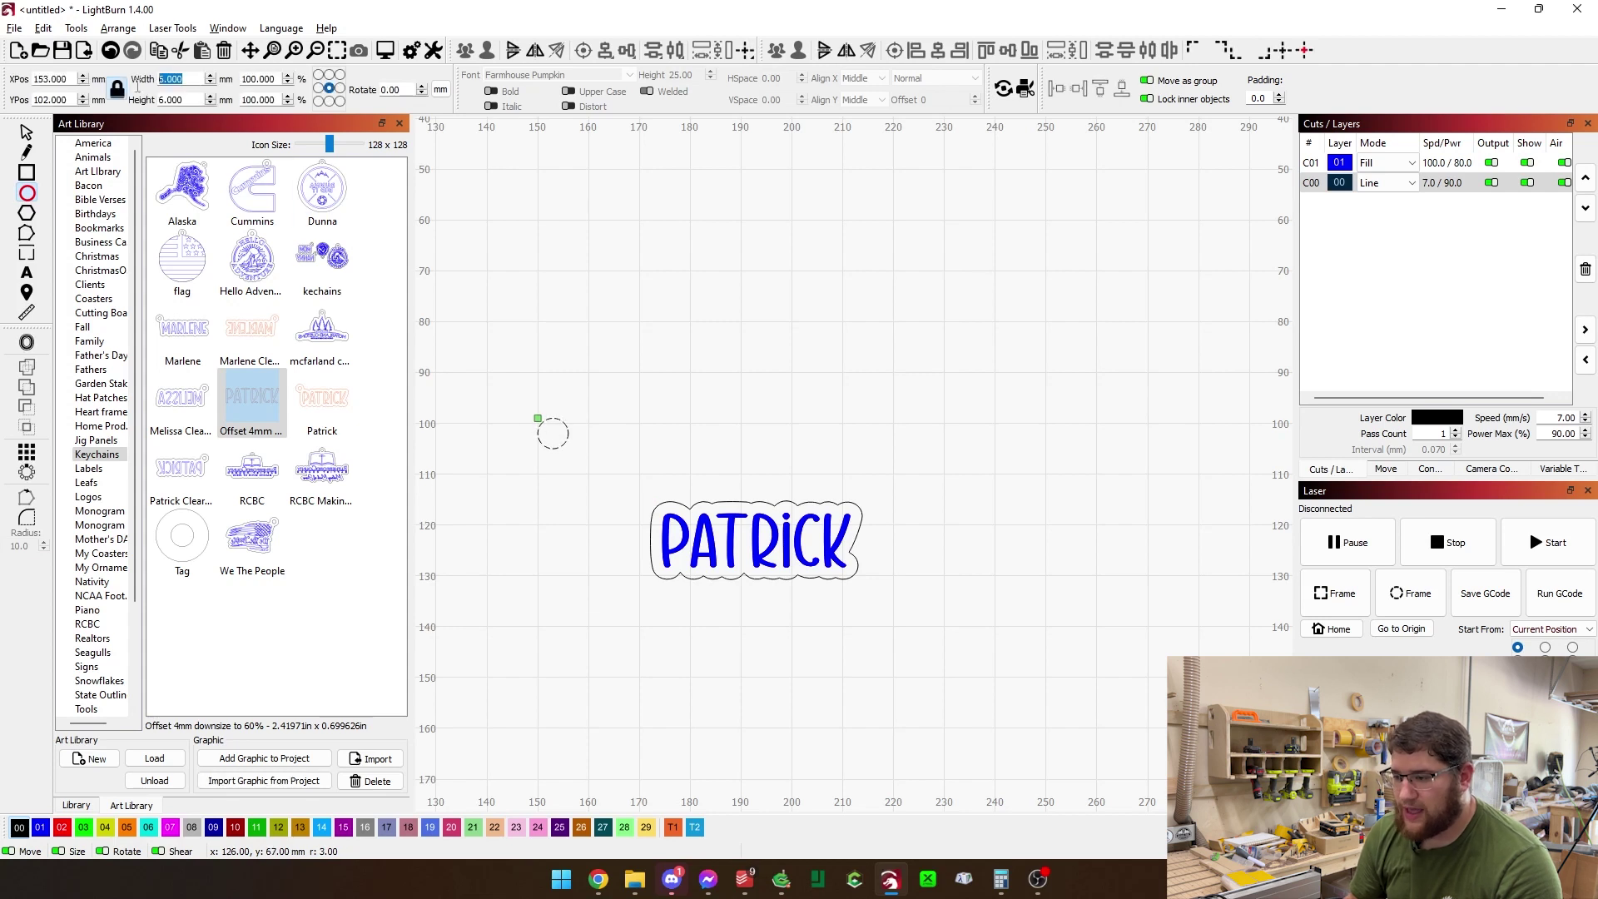
text(3)
key(Return)
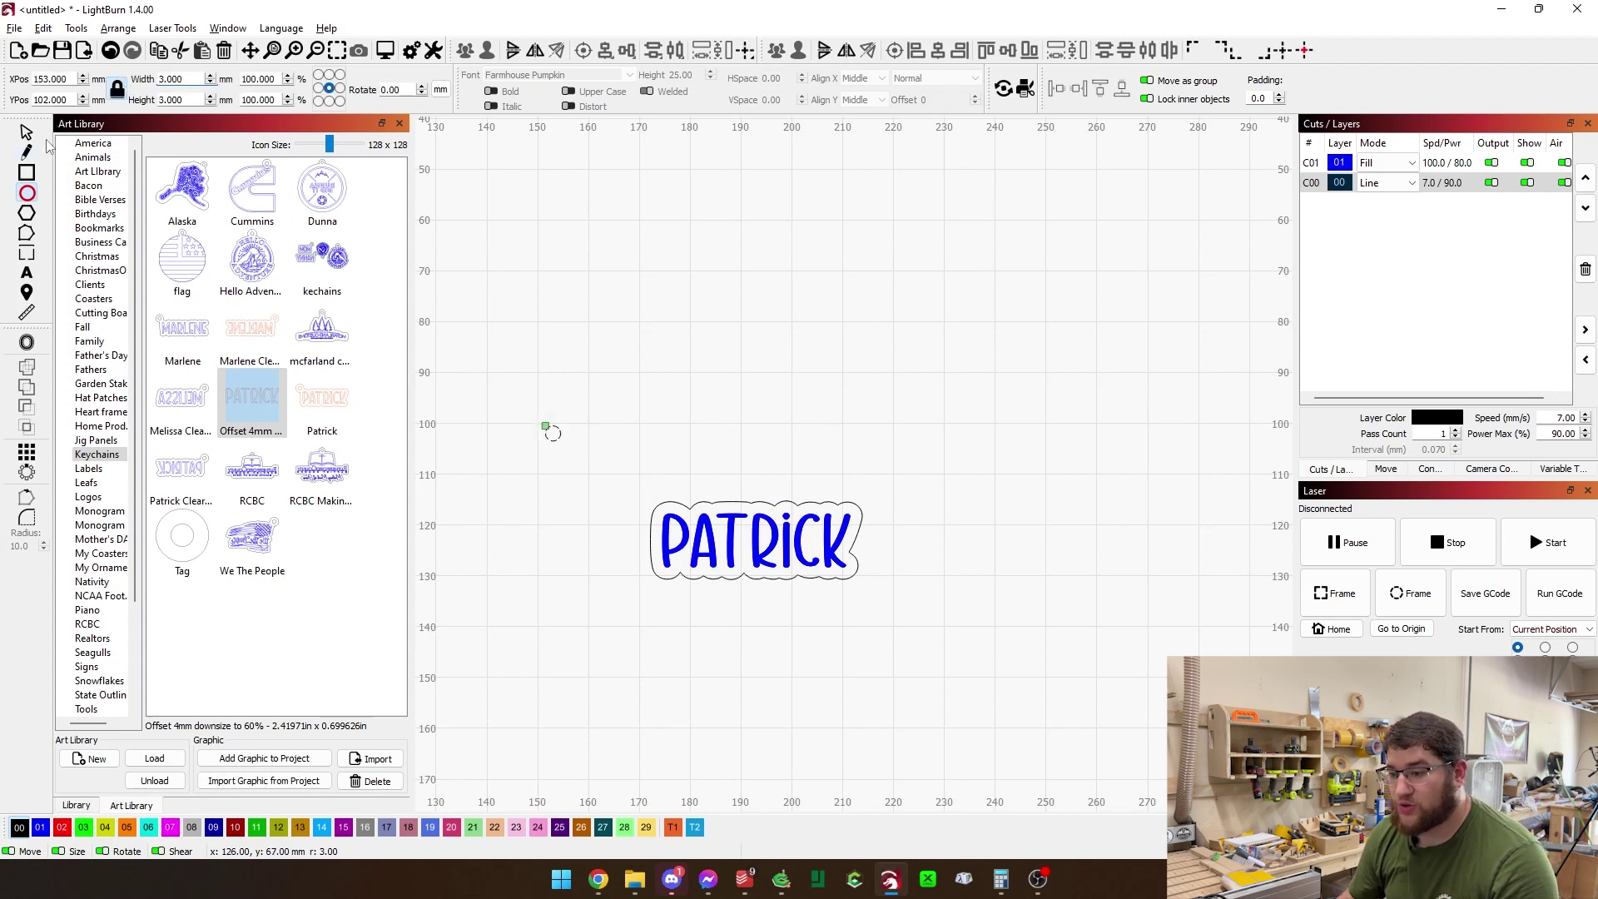
drag(553, 321, 590, 358)
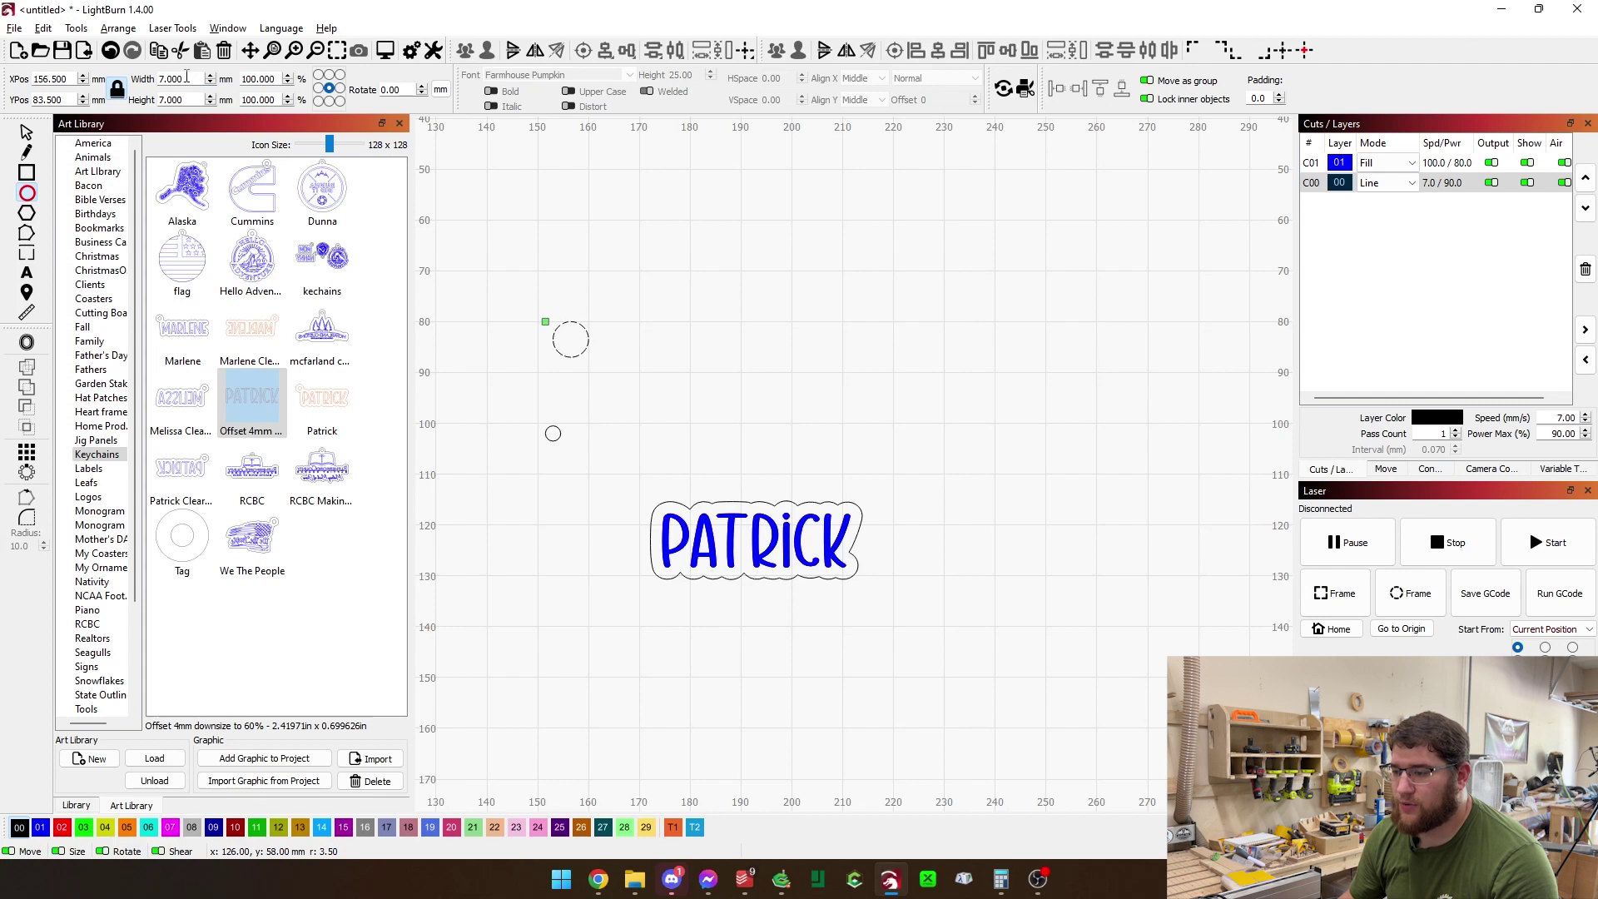
- Centre the 3 mm circle inside the 7 mm circle
click(26, 132)
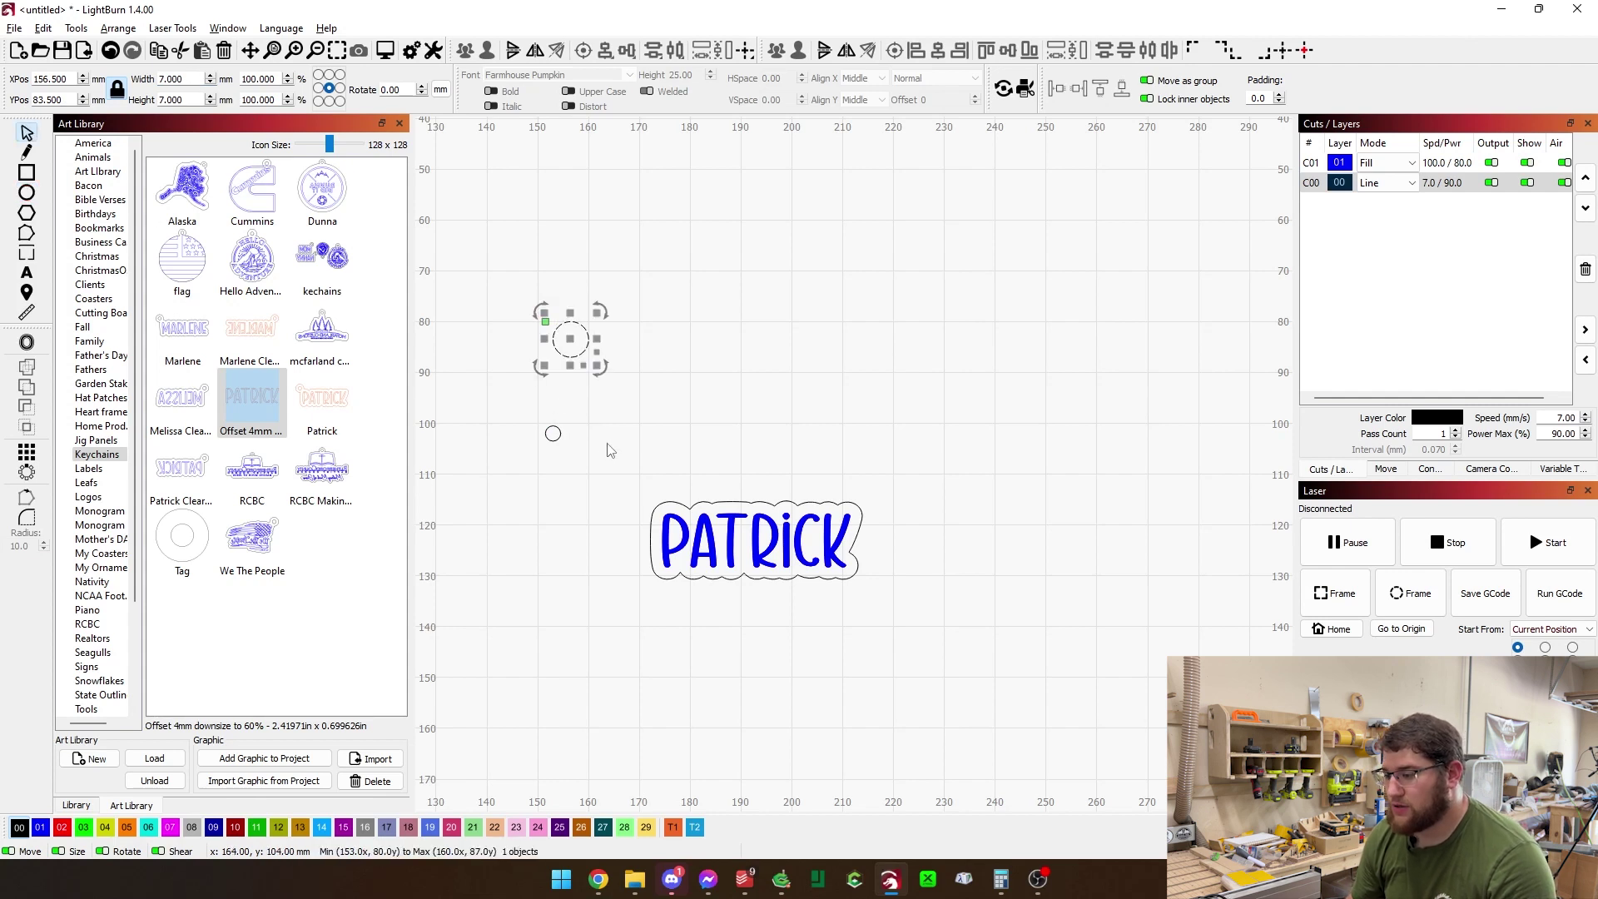
drag(617, 459, 537, 402)
shift+click(552, 331)
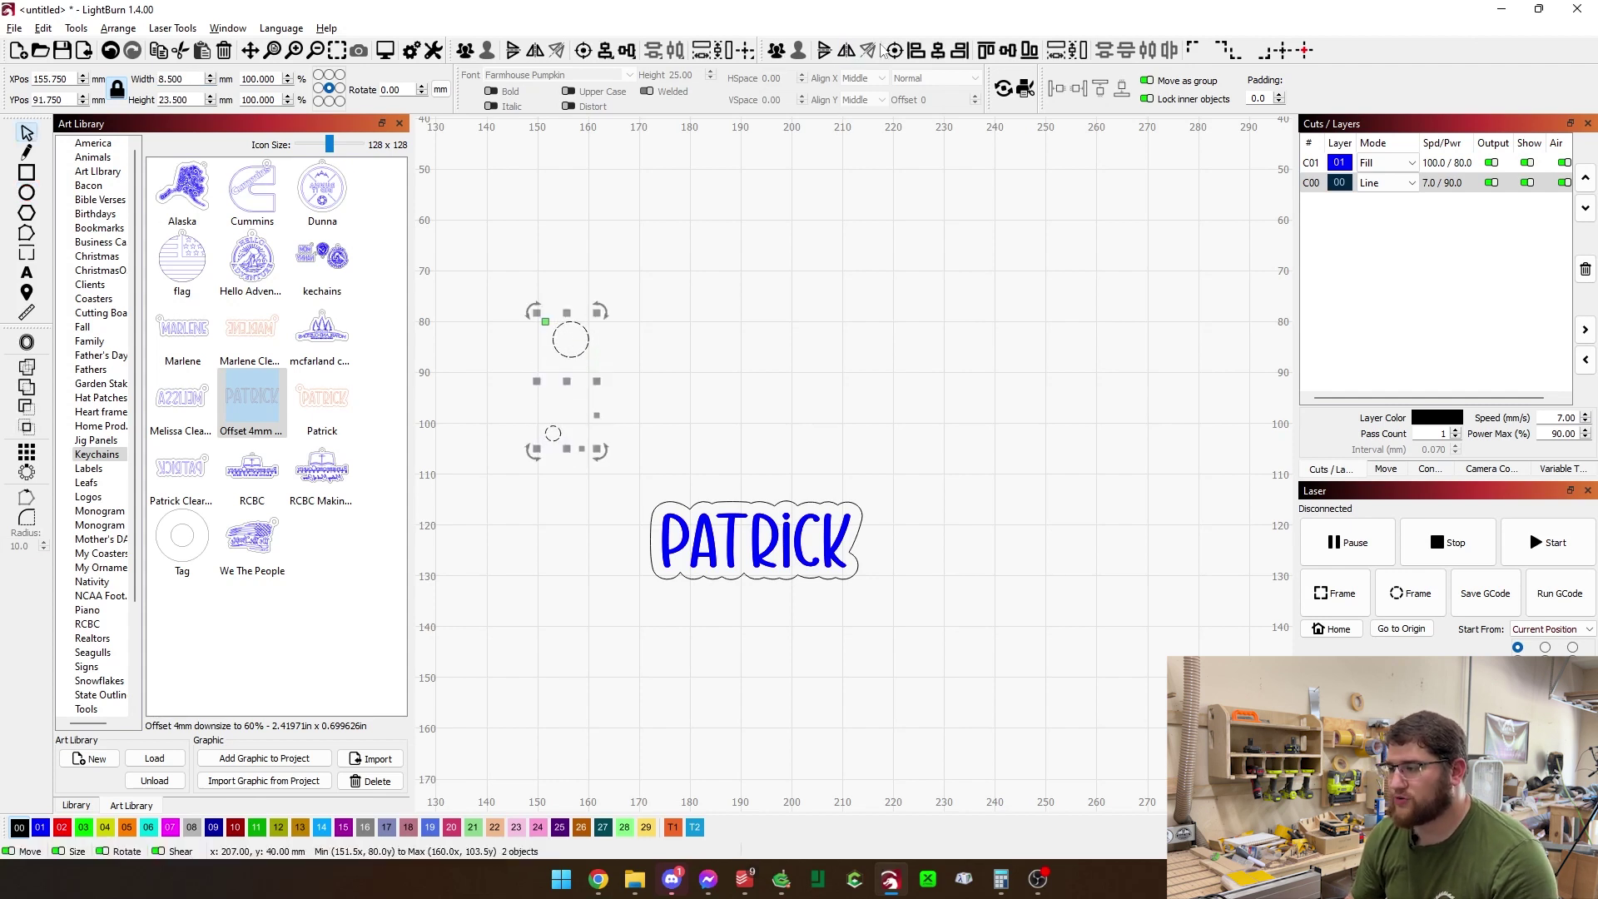
click(893, 50)
click(814, 305)
- Position the circle pair on the outline's upper-left corner and select the 7 mm circle with the outline
click(570, 340)
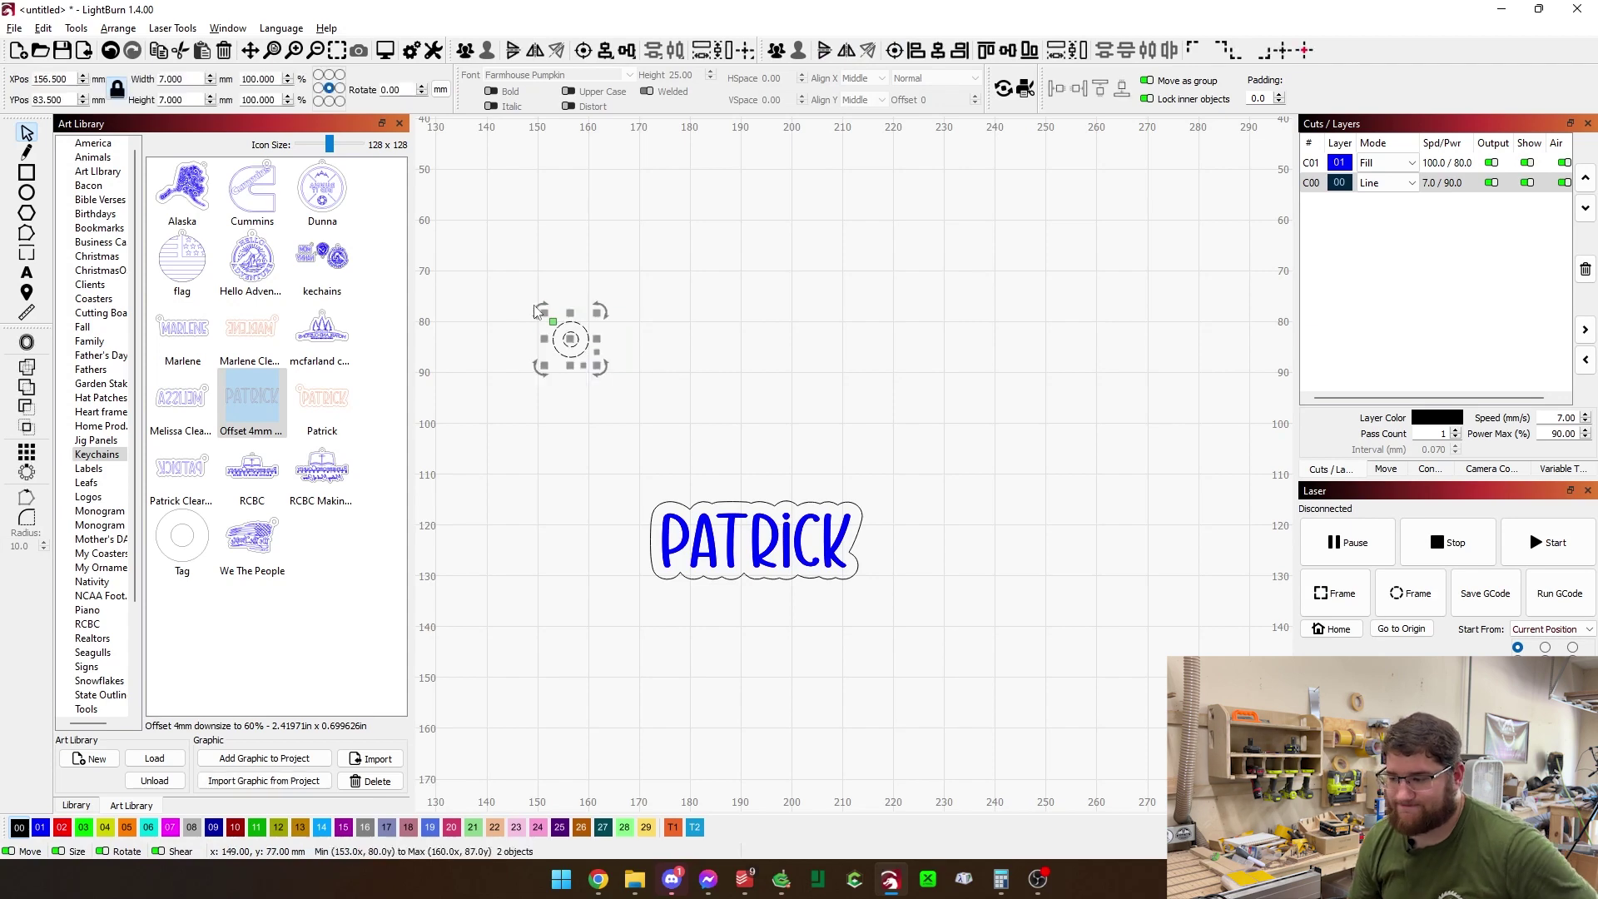
drag(570, 340, 655, 503)
key(Escape)
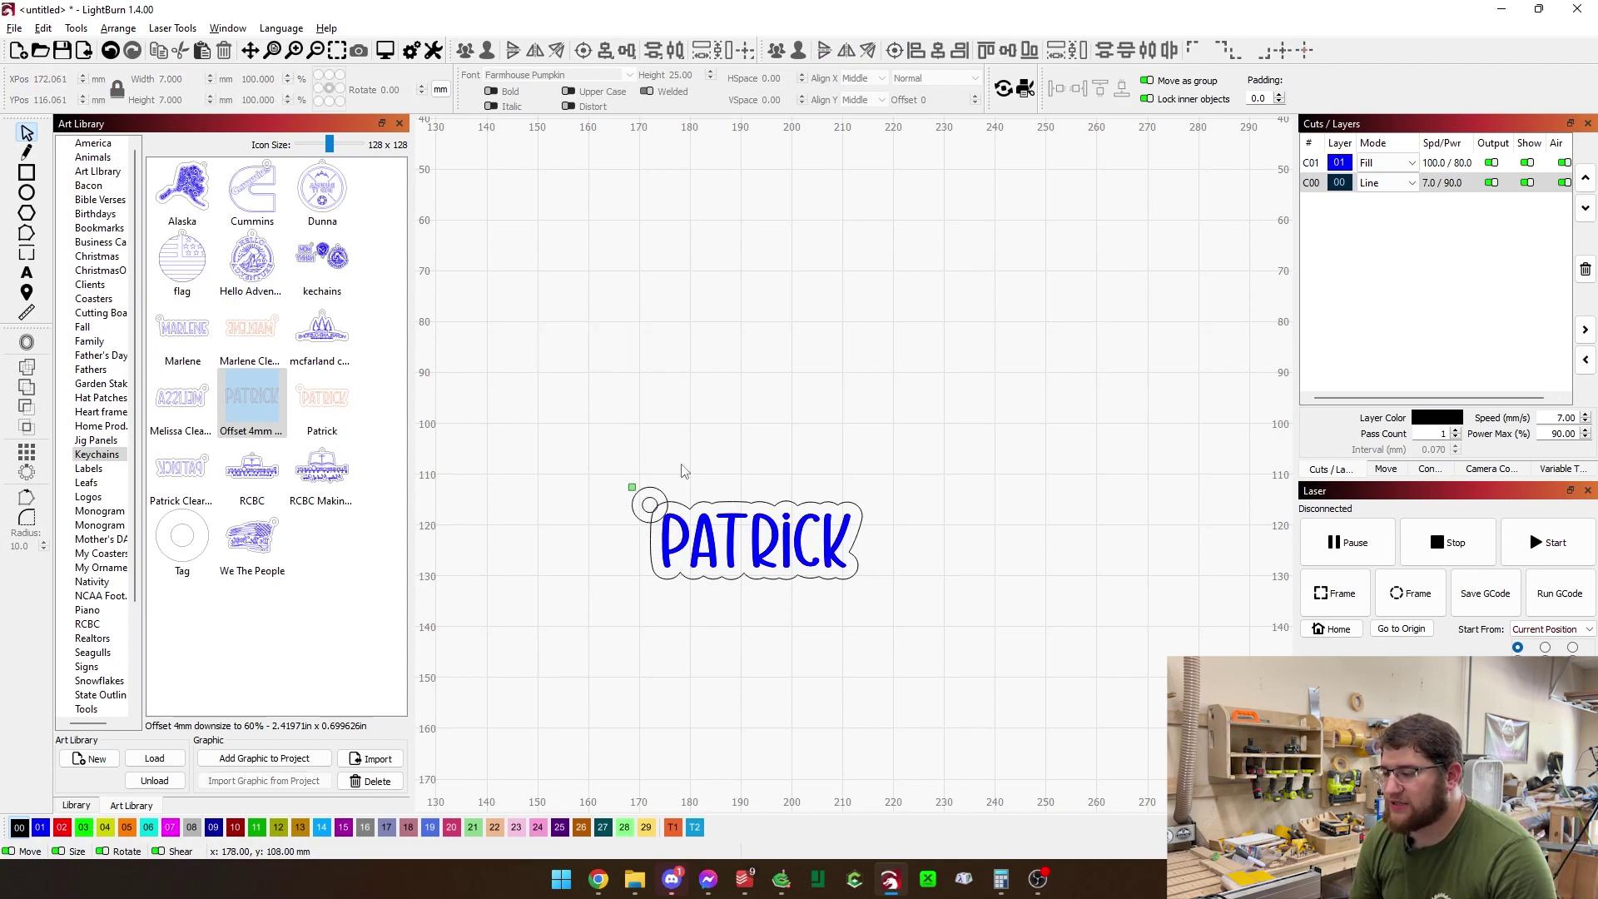
scroll(677, 457, up, 8)
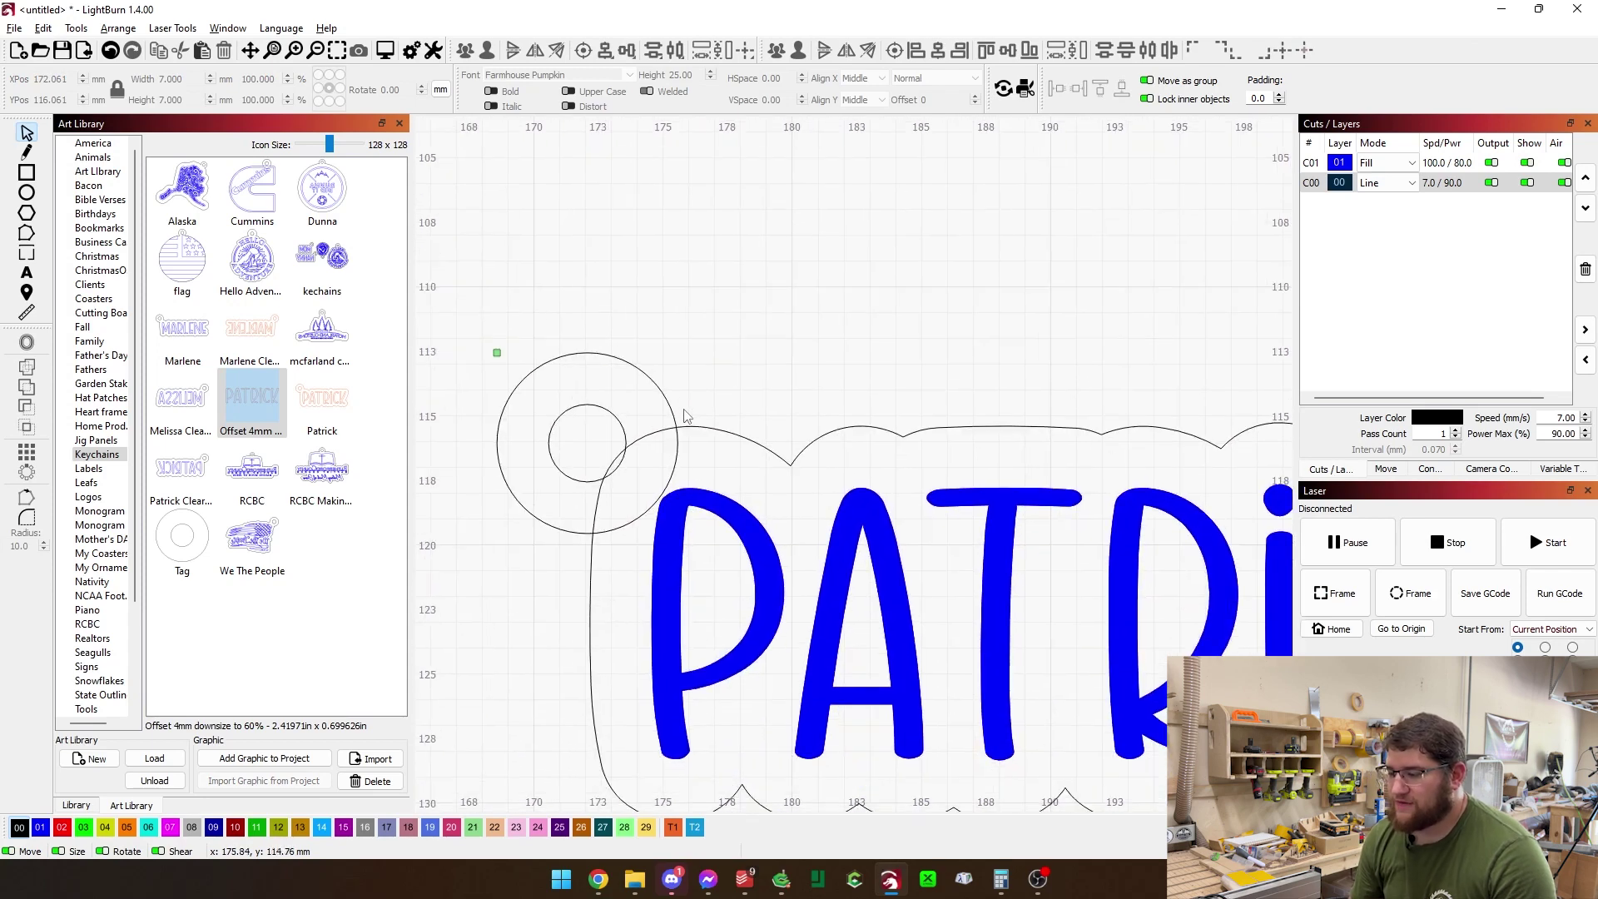
drag(683, 407, 535, 363)
key(Up)
key(Up)
key(Right)
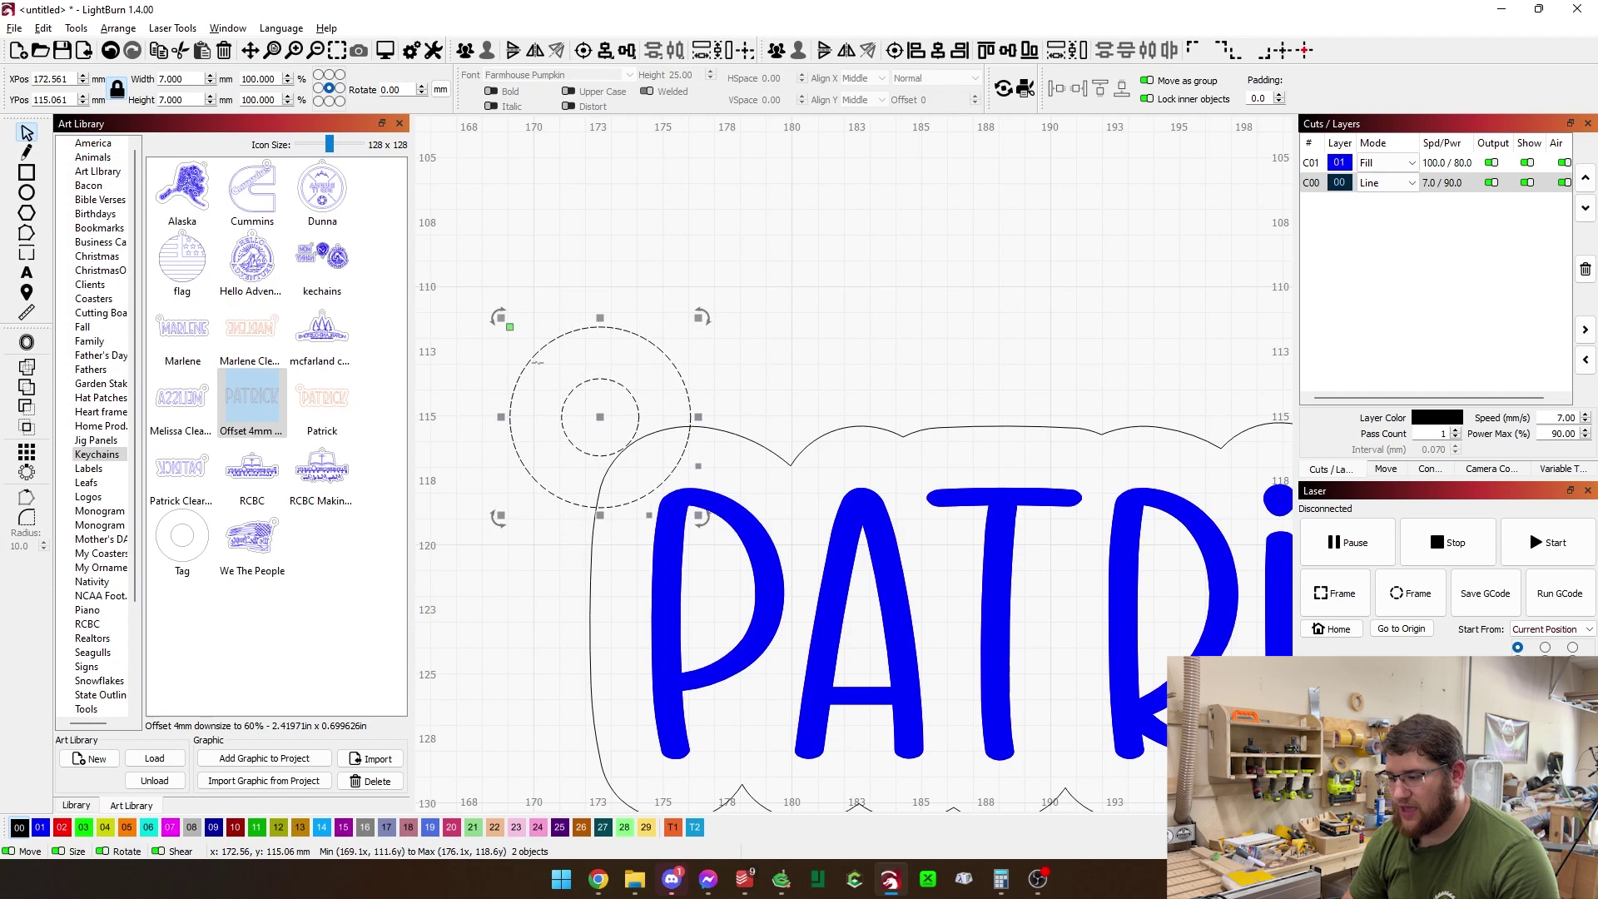
key(Escape)
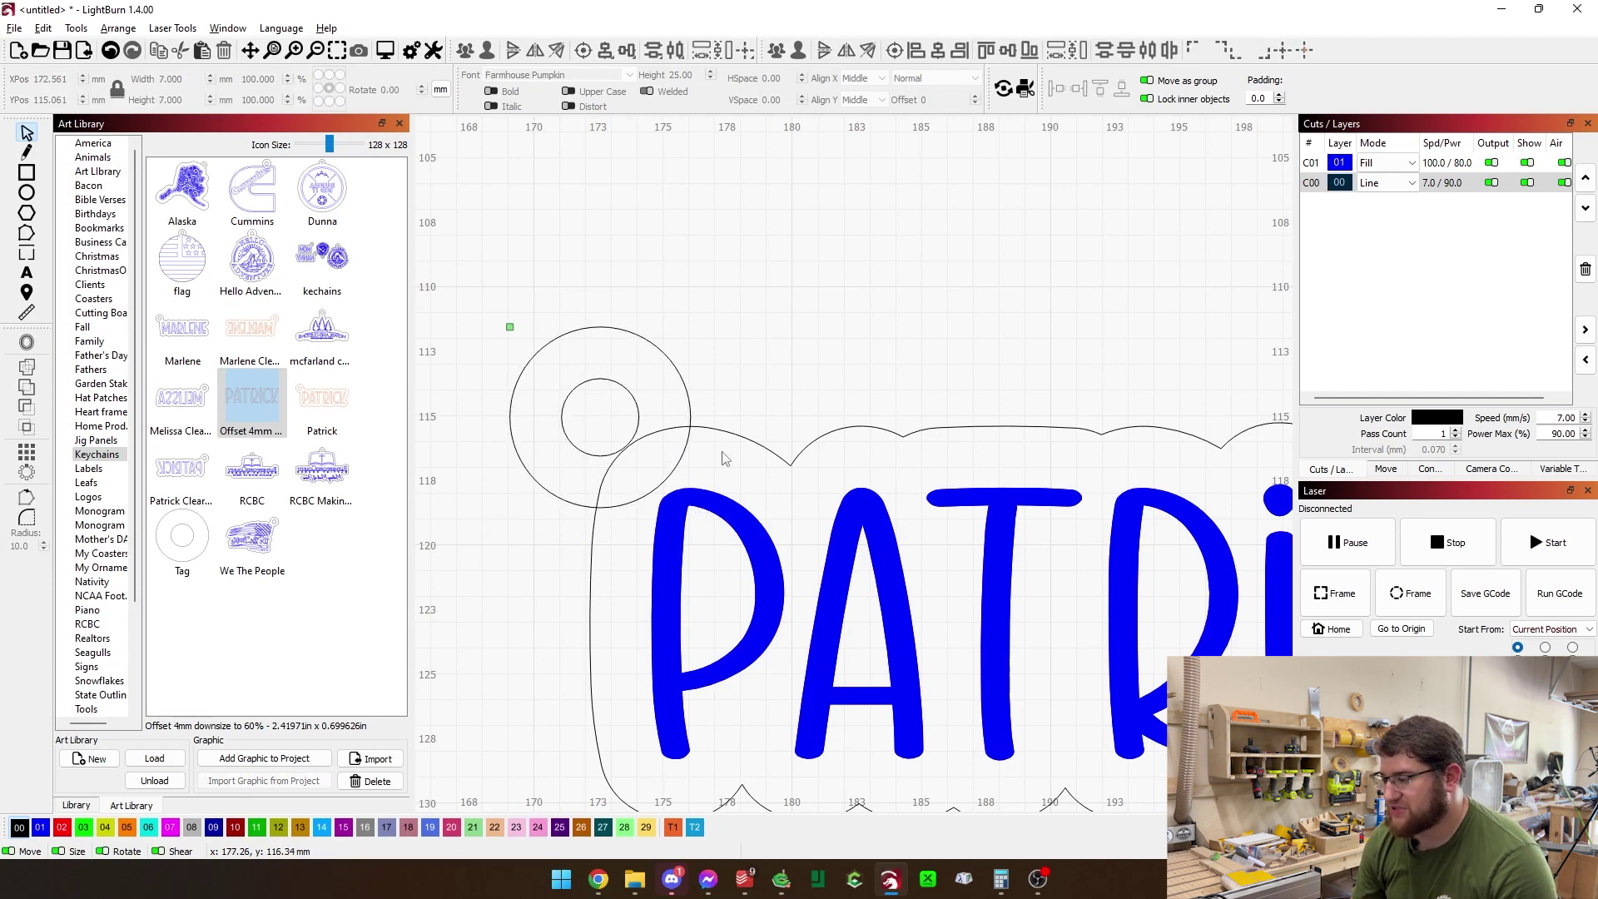
drag(724, 468, 670, 387)
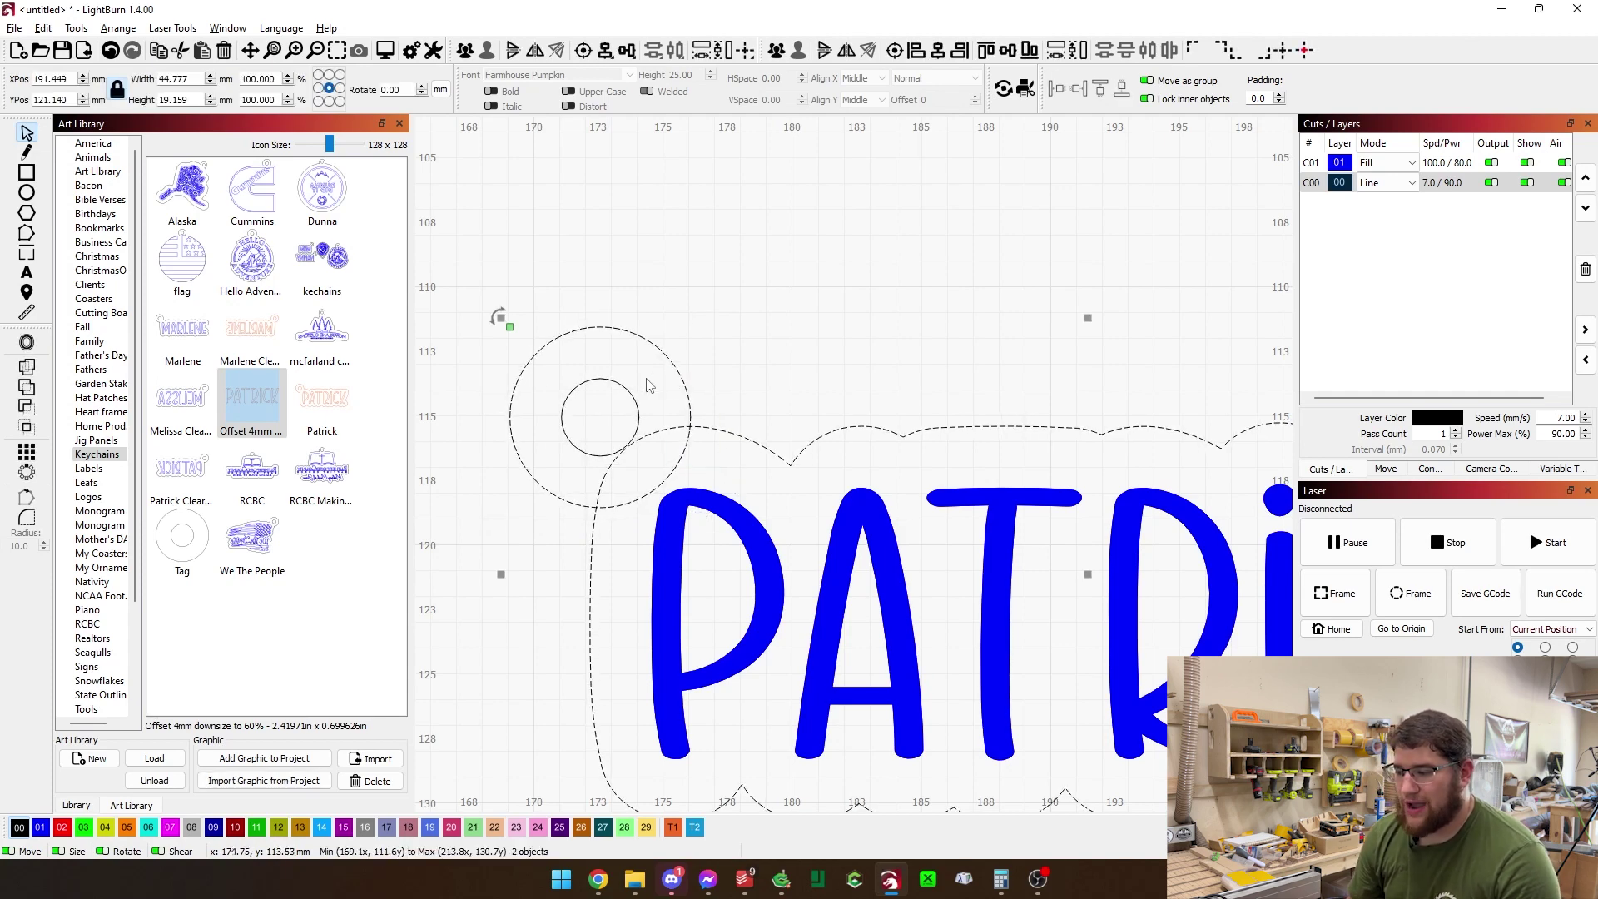
- Weld the 7 mm circle into the cut outline and select the finished keychain
click(26, 367)
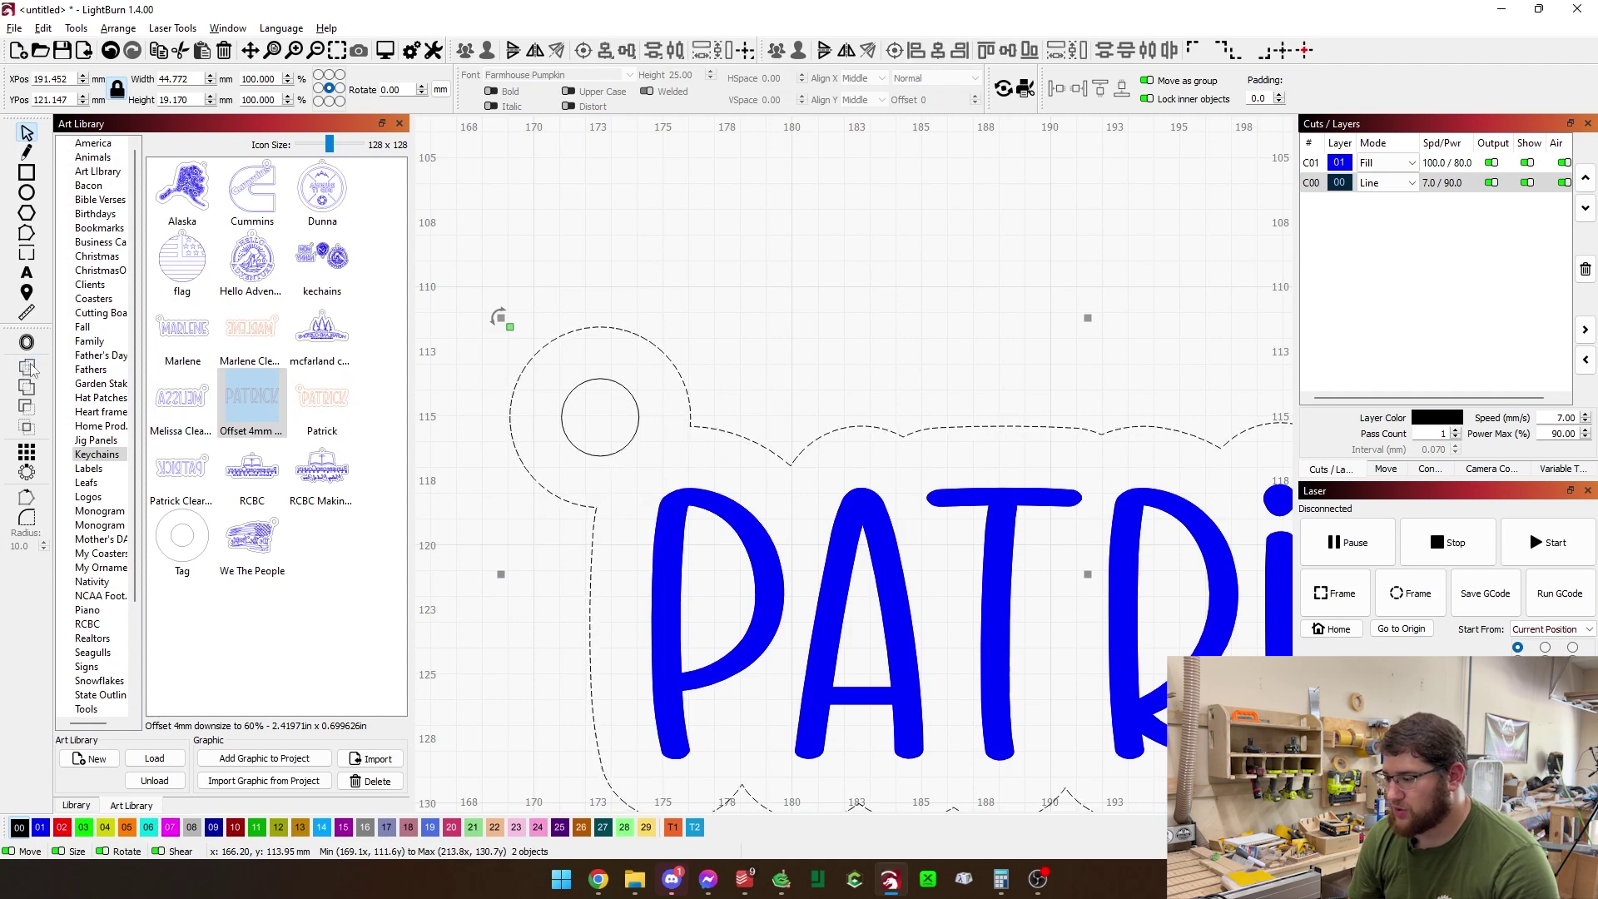
scroll(795, 331, down, 4)
scroll(797, 330, down, 2)
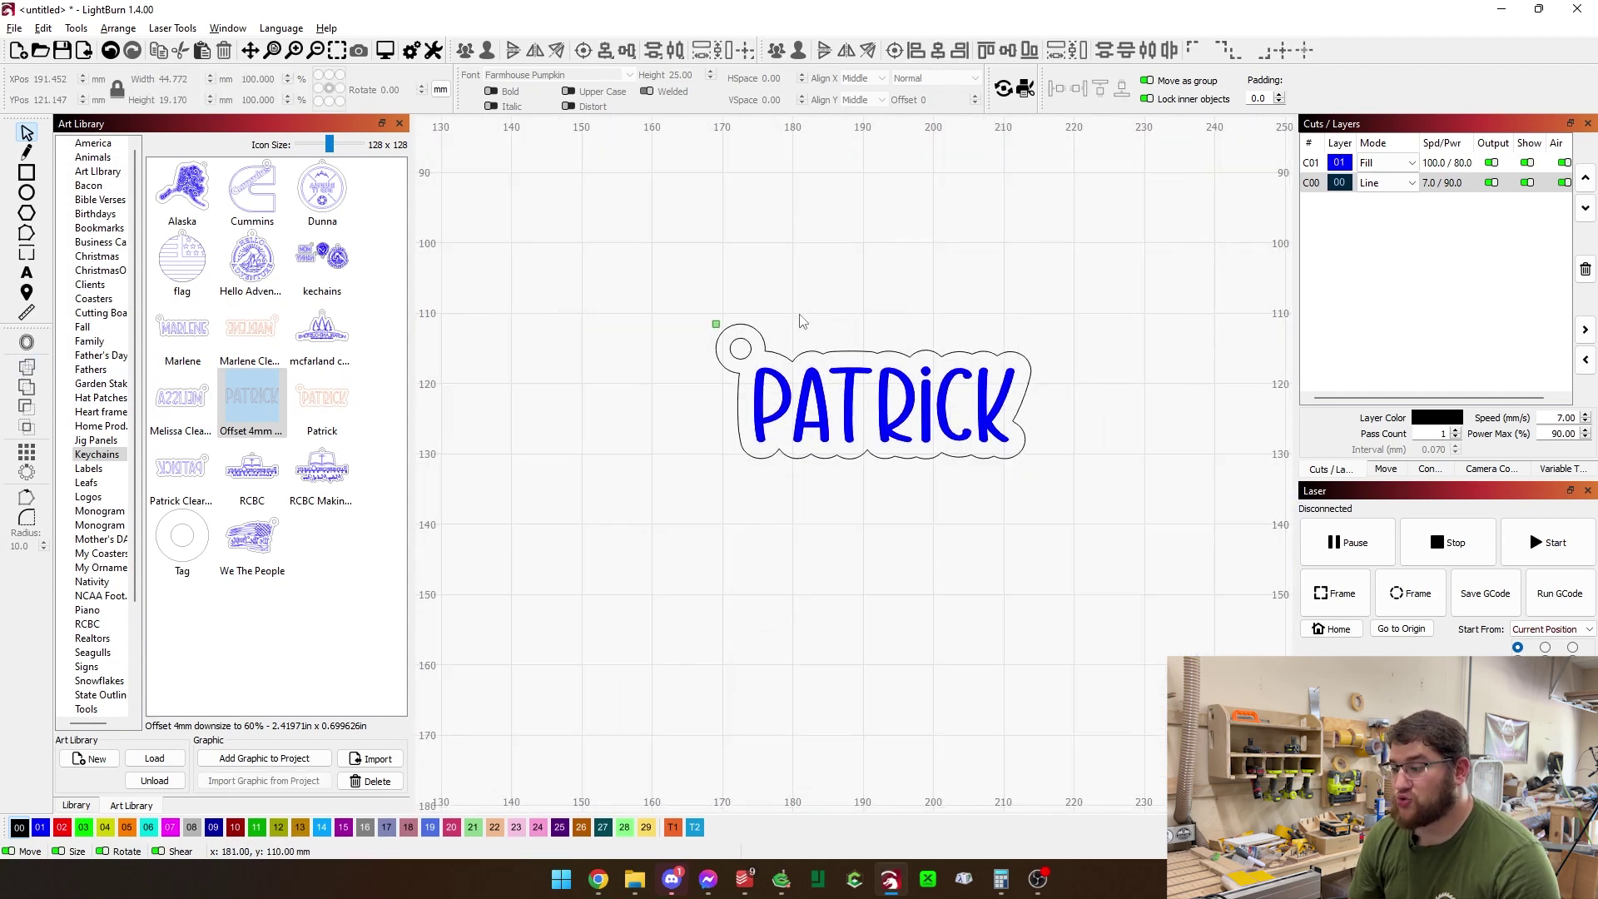
scroll(802, 327, down, 1)
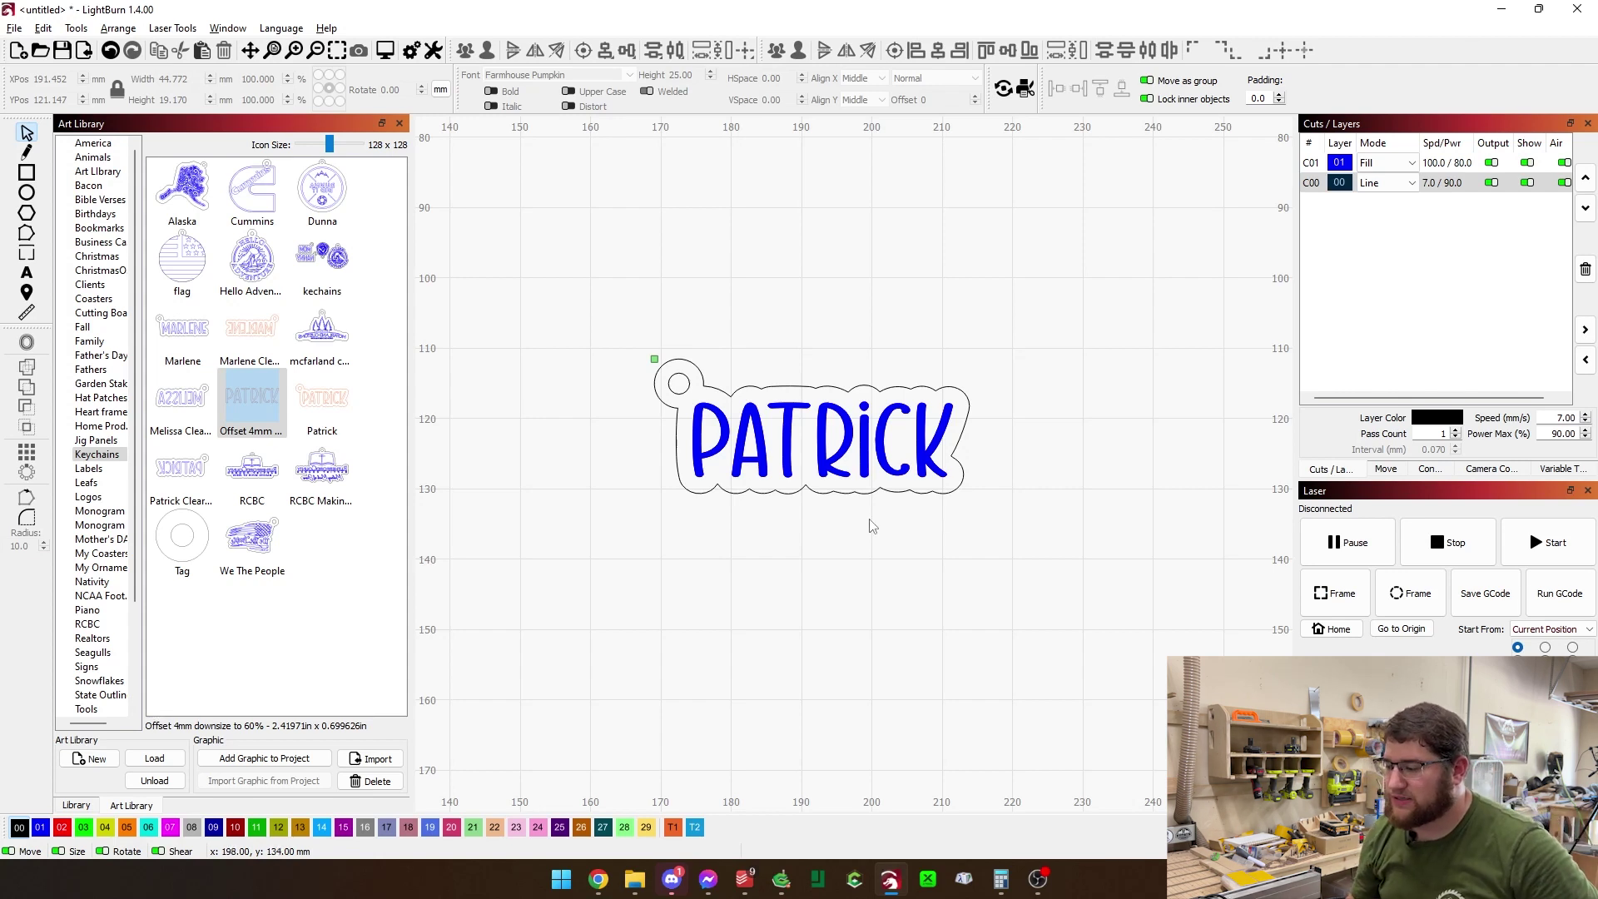
drag(979, 532, 634, 313)
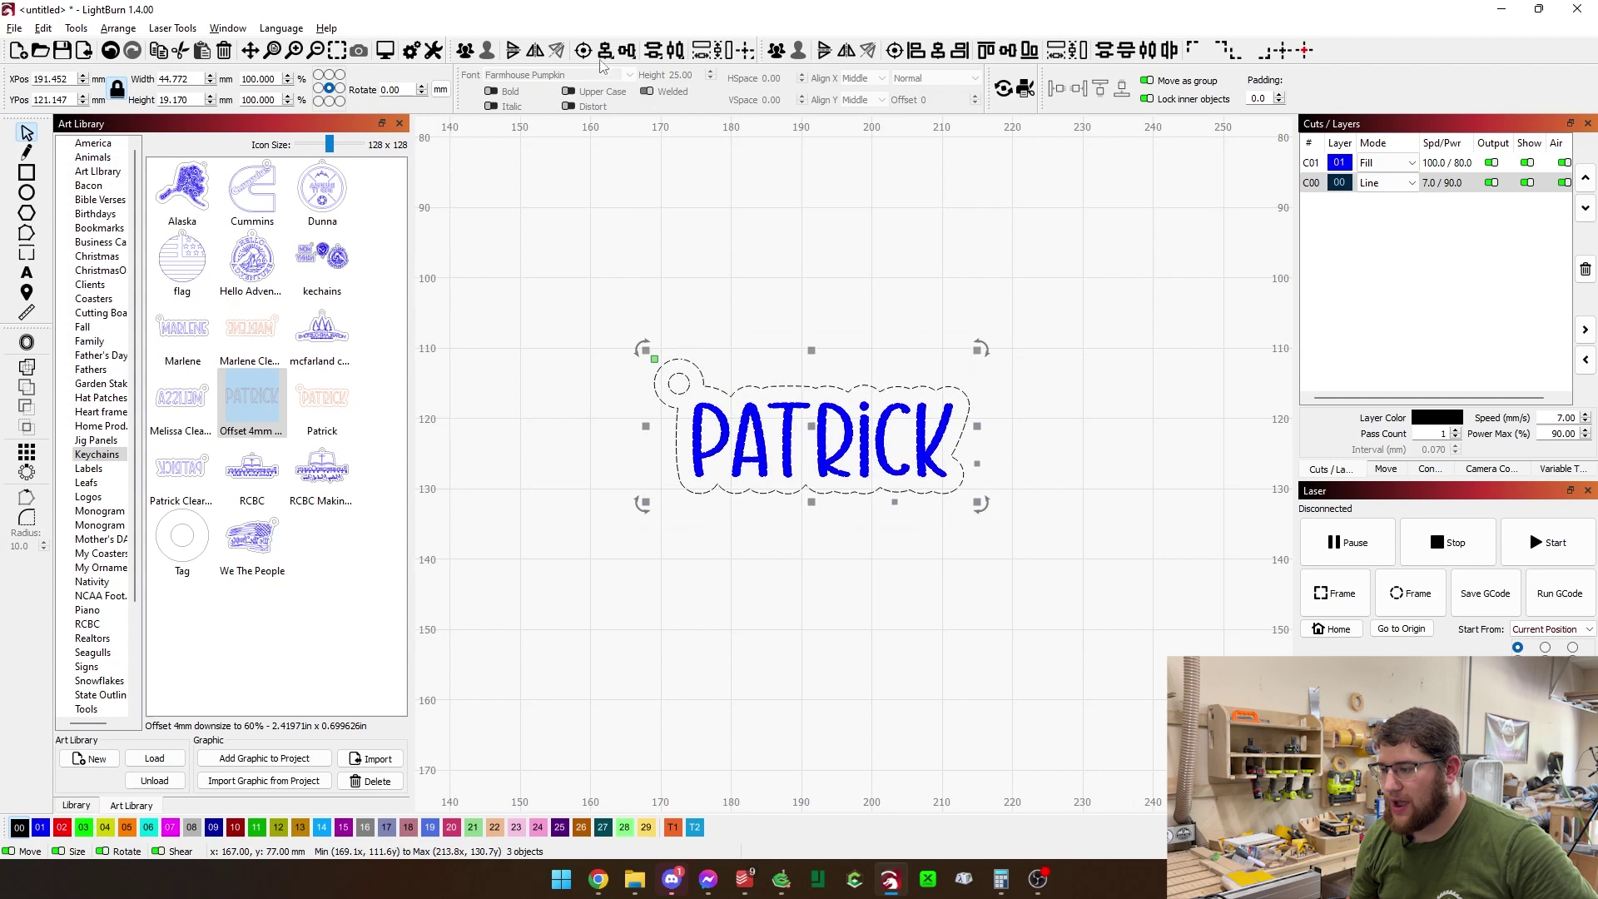
- Mirror the whole keychain horizontally so PATRICK reads backwards and the ring sits on the right
click(537, 52)
click(599, 292)
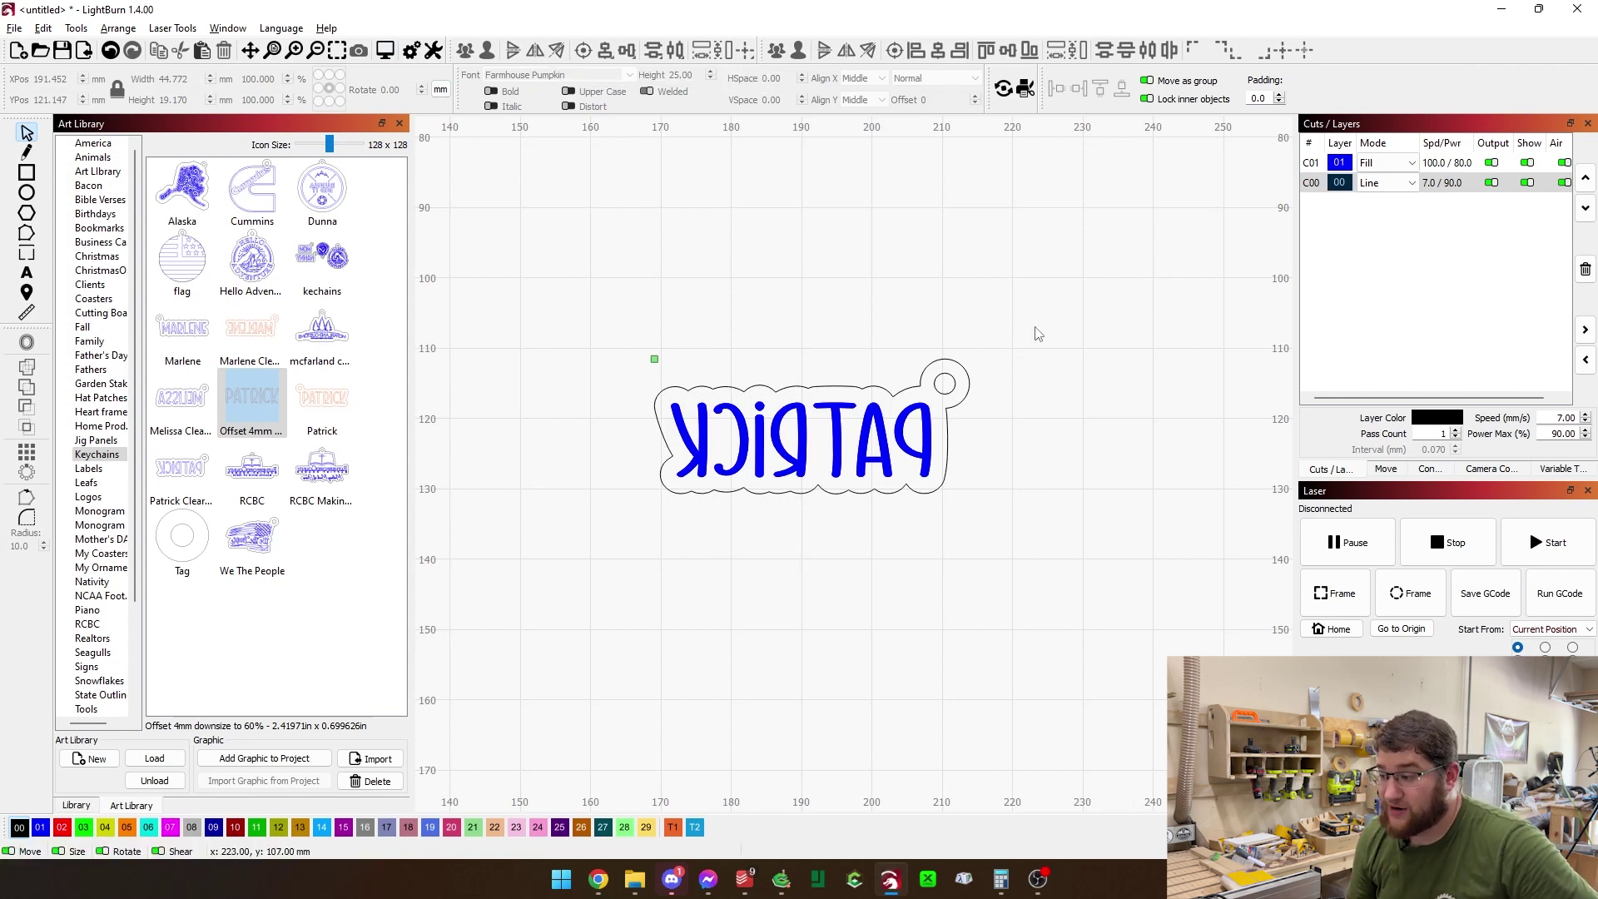
click(1313, 163)
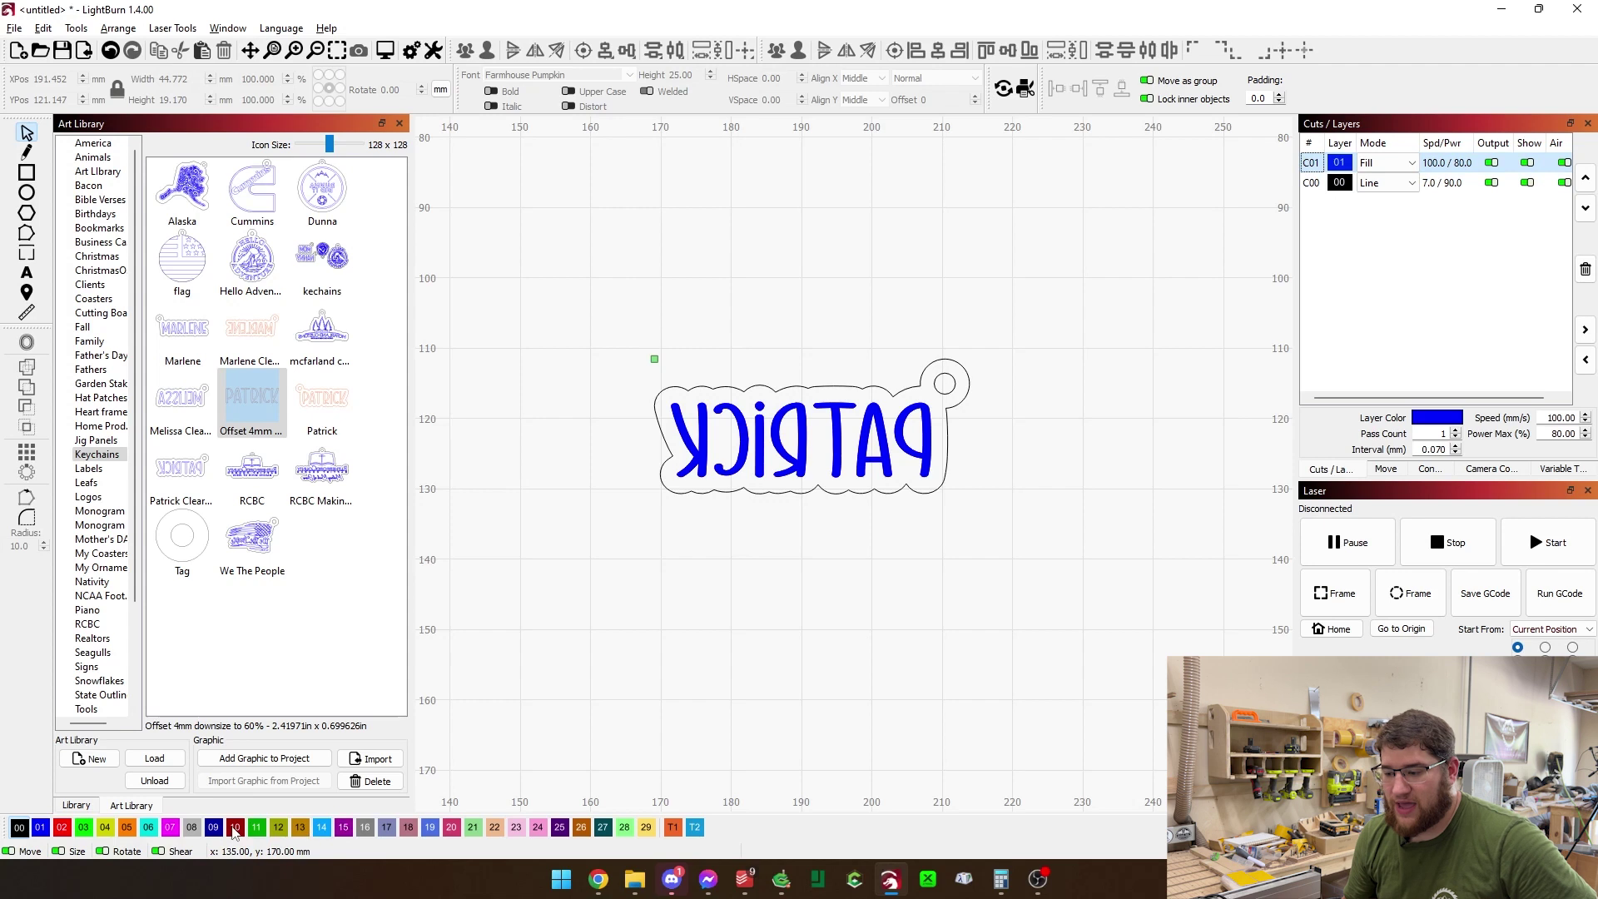
- Assign the Acrylic > Clear > Detailed engraving library preset (100 / 50) to blue layer C01
click(84, 806)
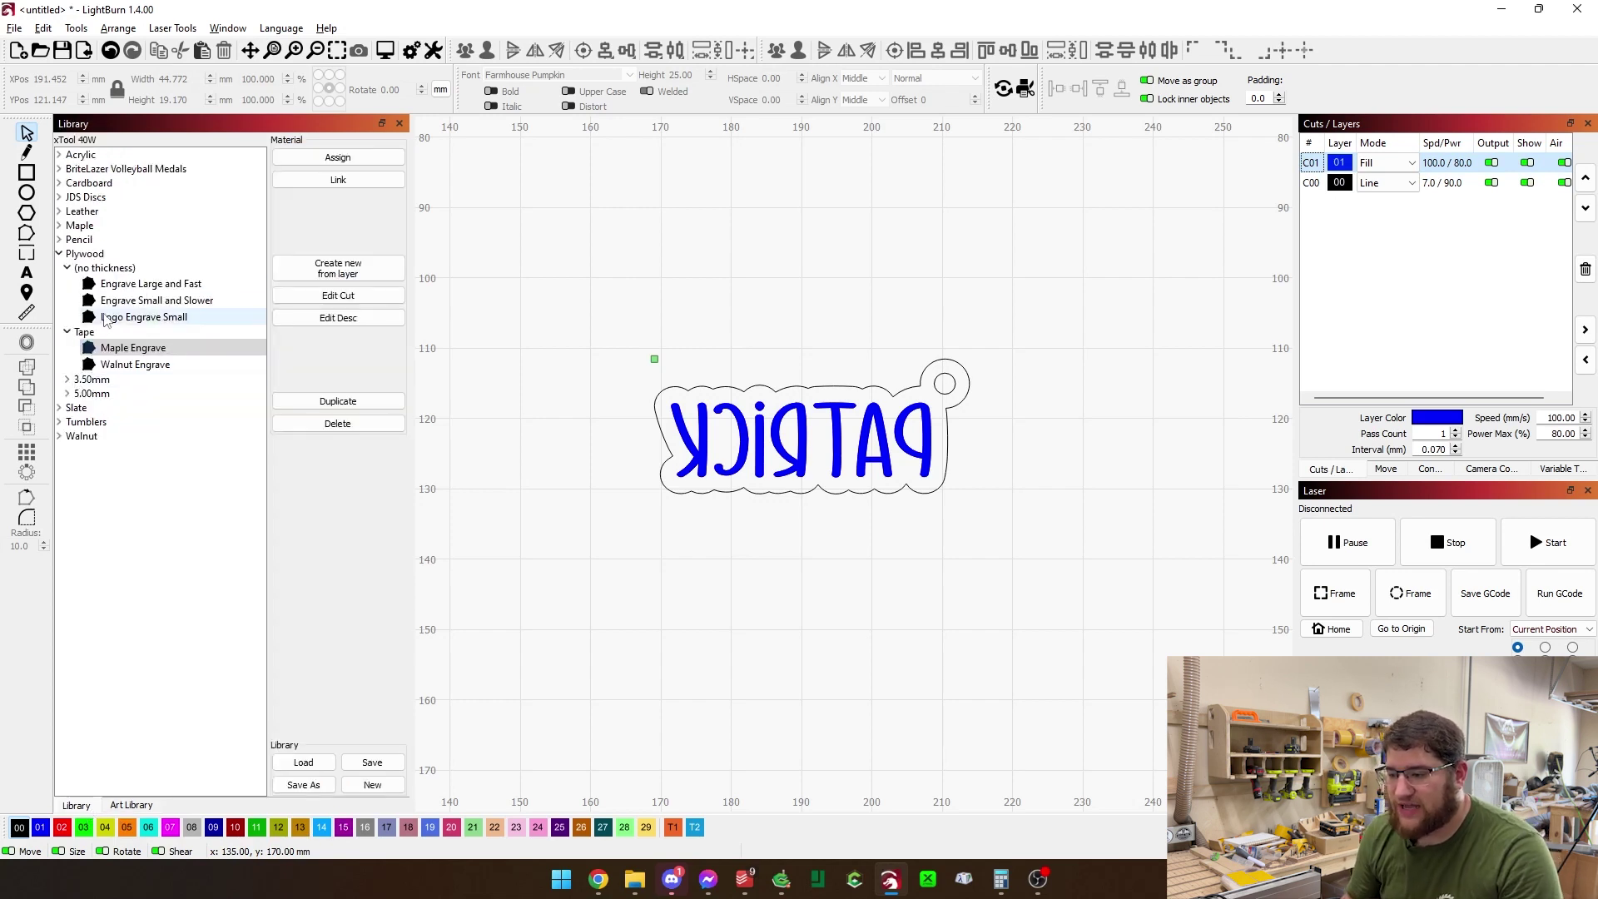
click(58, 254)
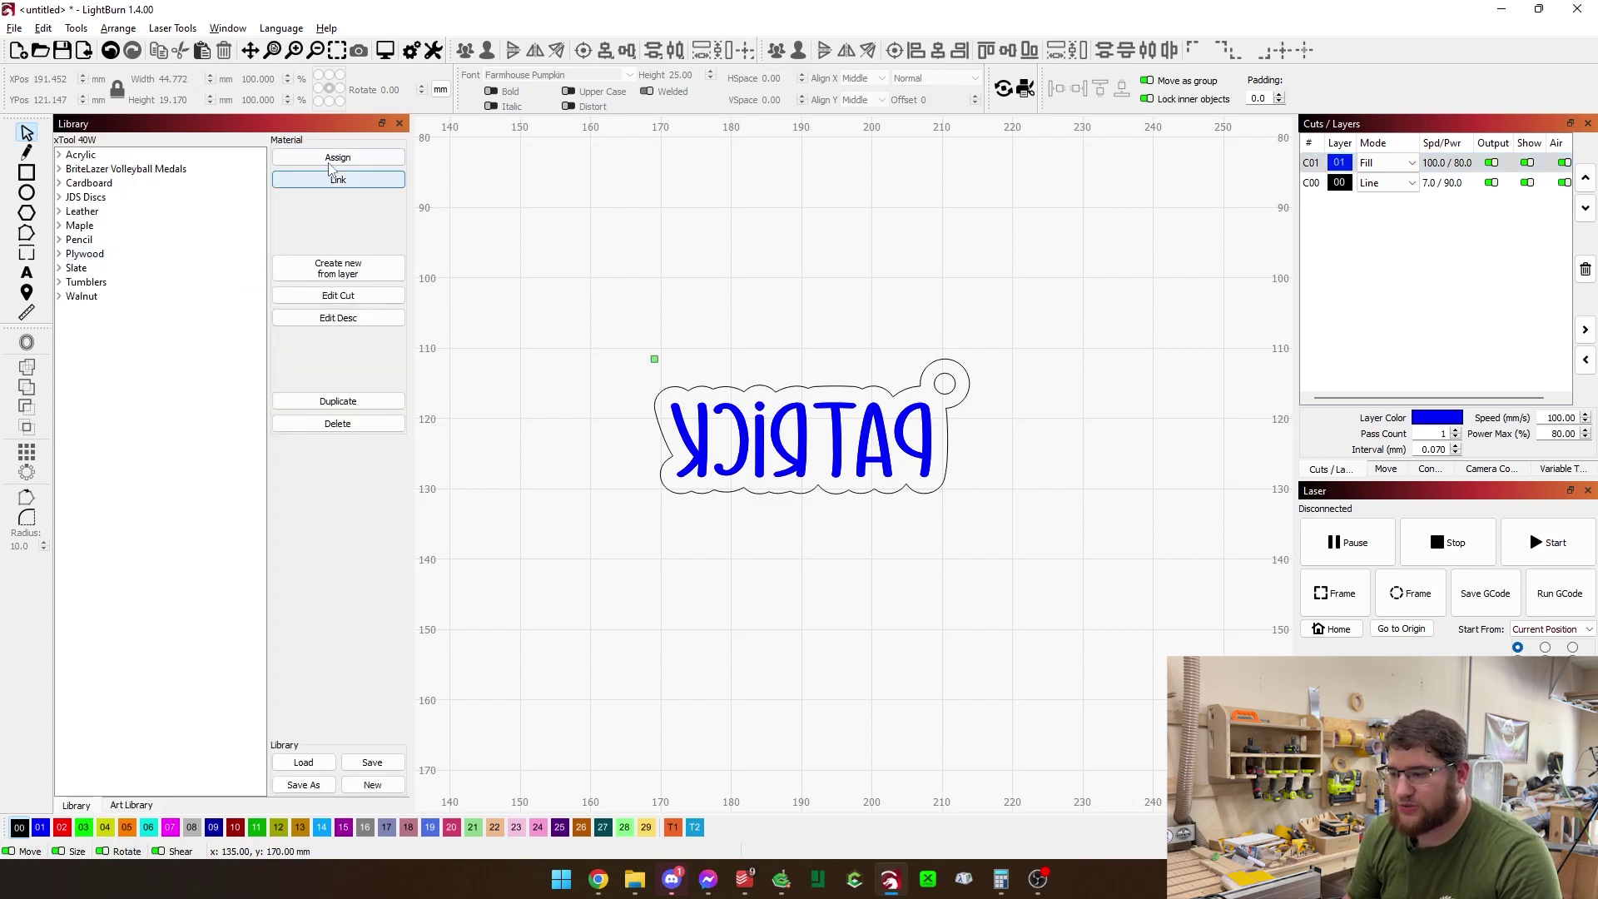
scroll(1096, 571, down, 2)
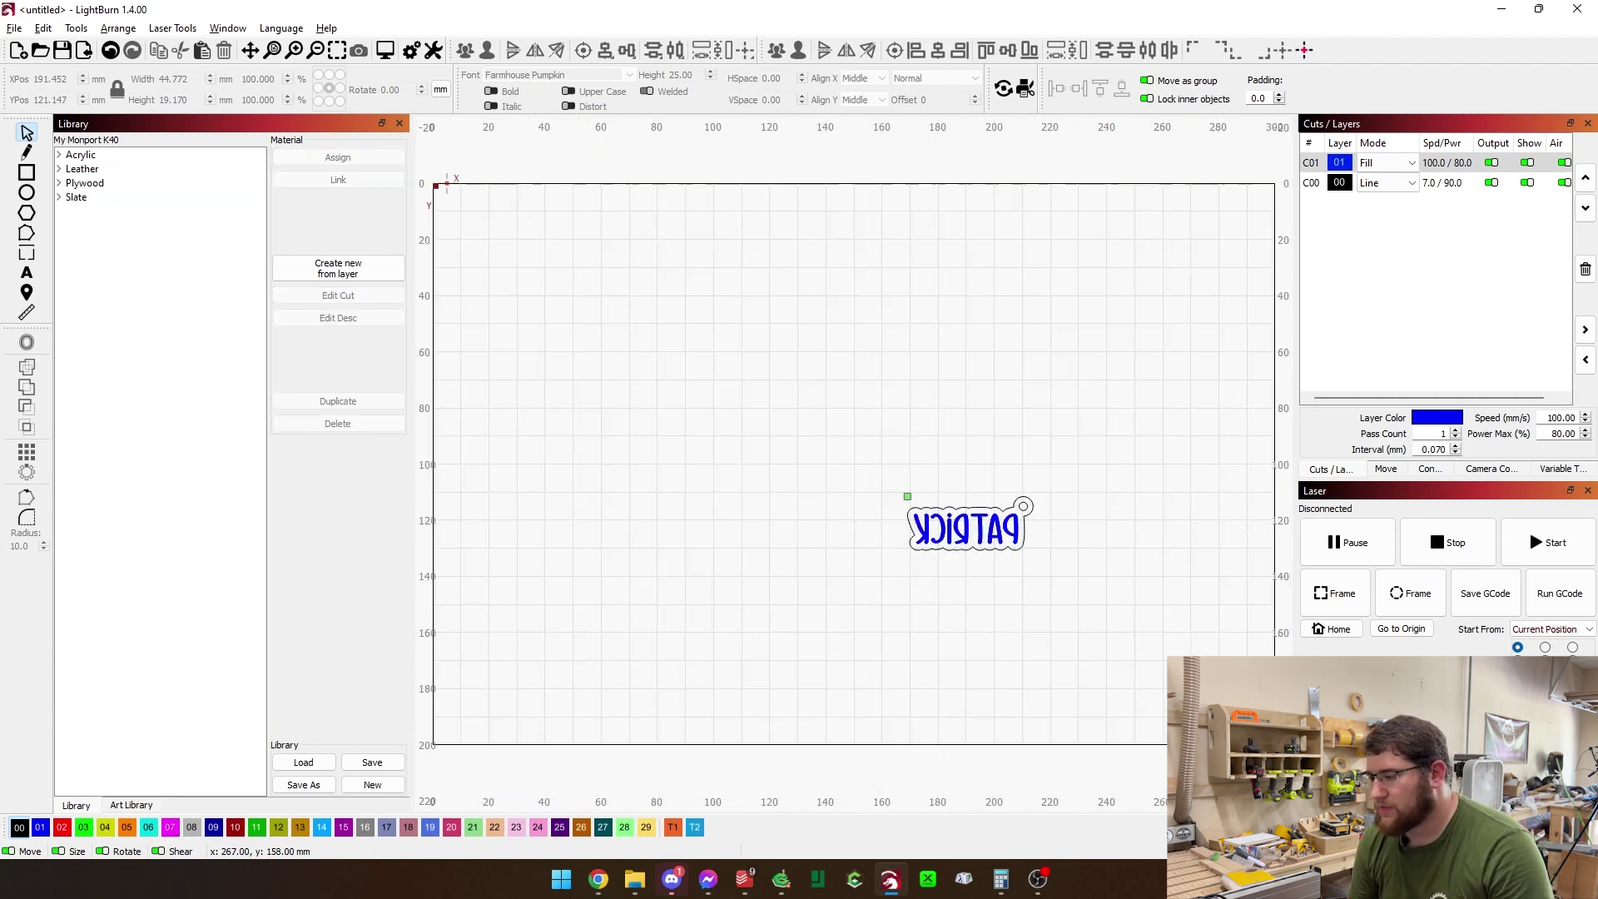
click(59, 156)
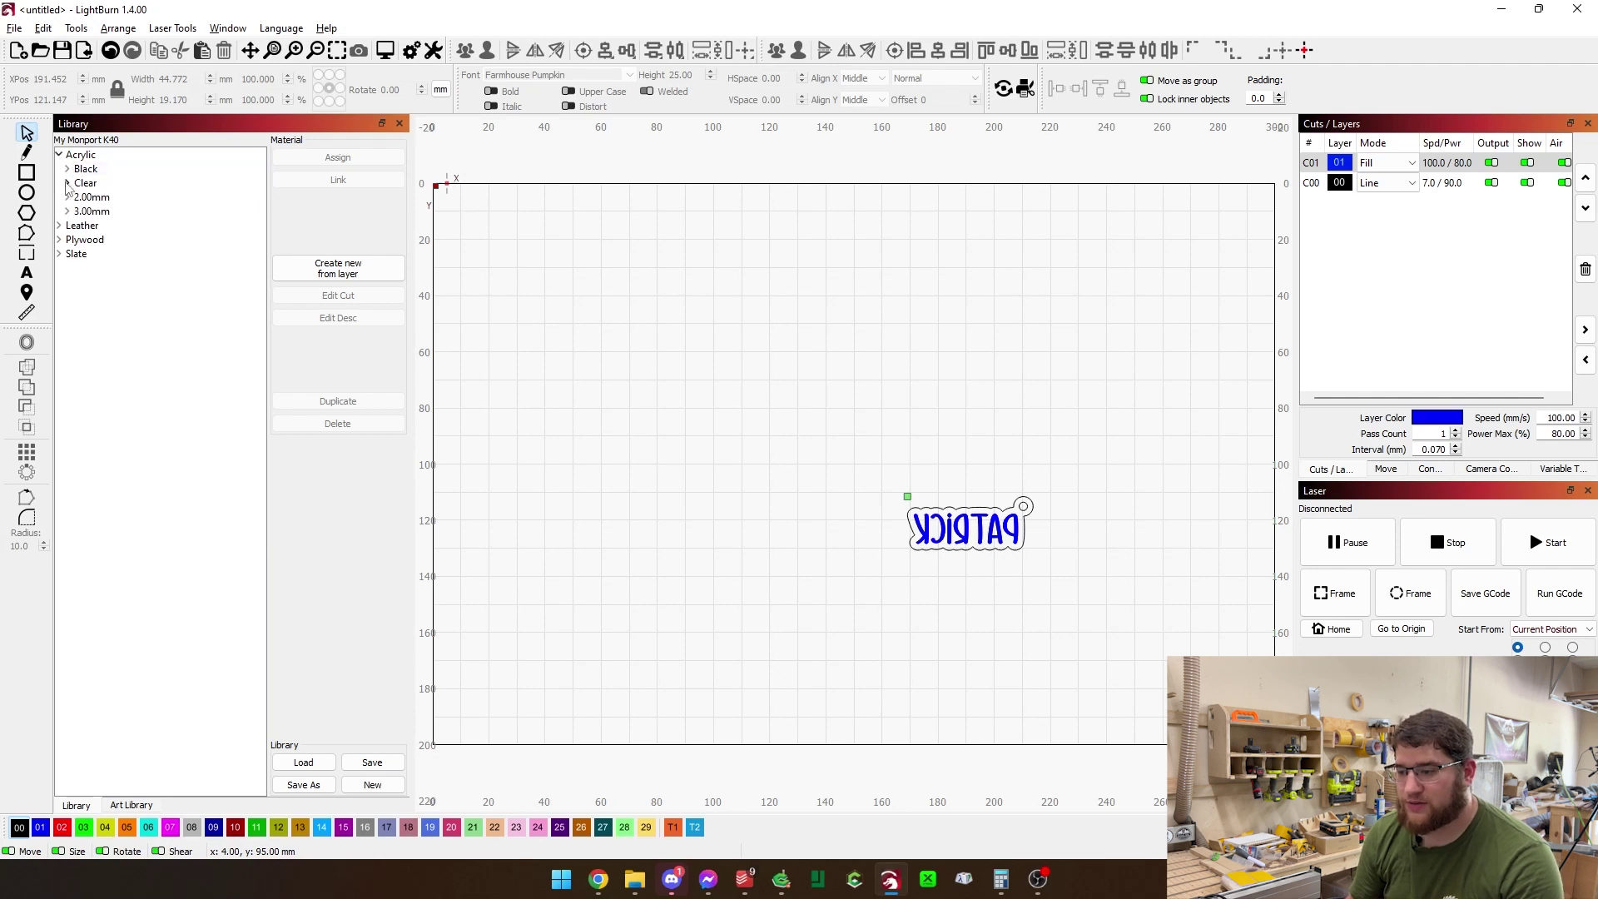
click(67, 183)
click(105, 202)
click(333, 160)
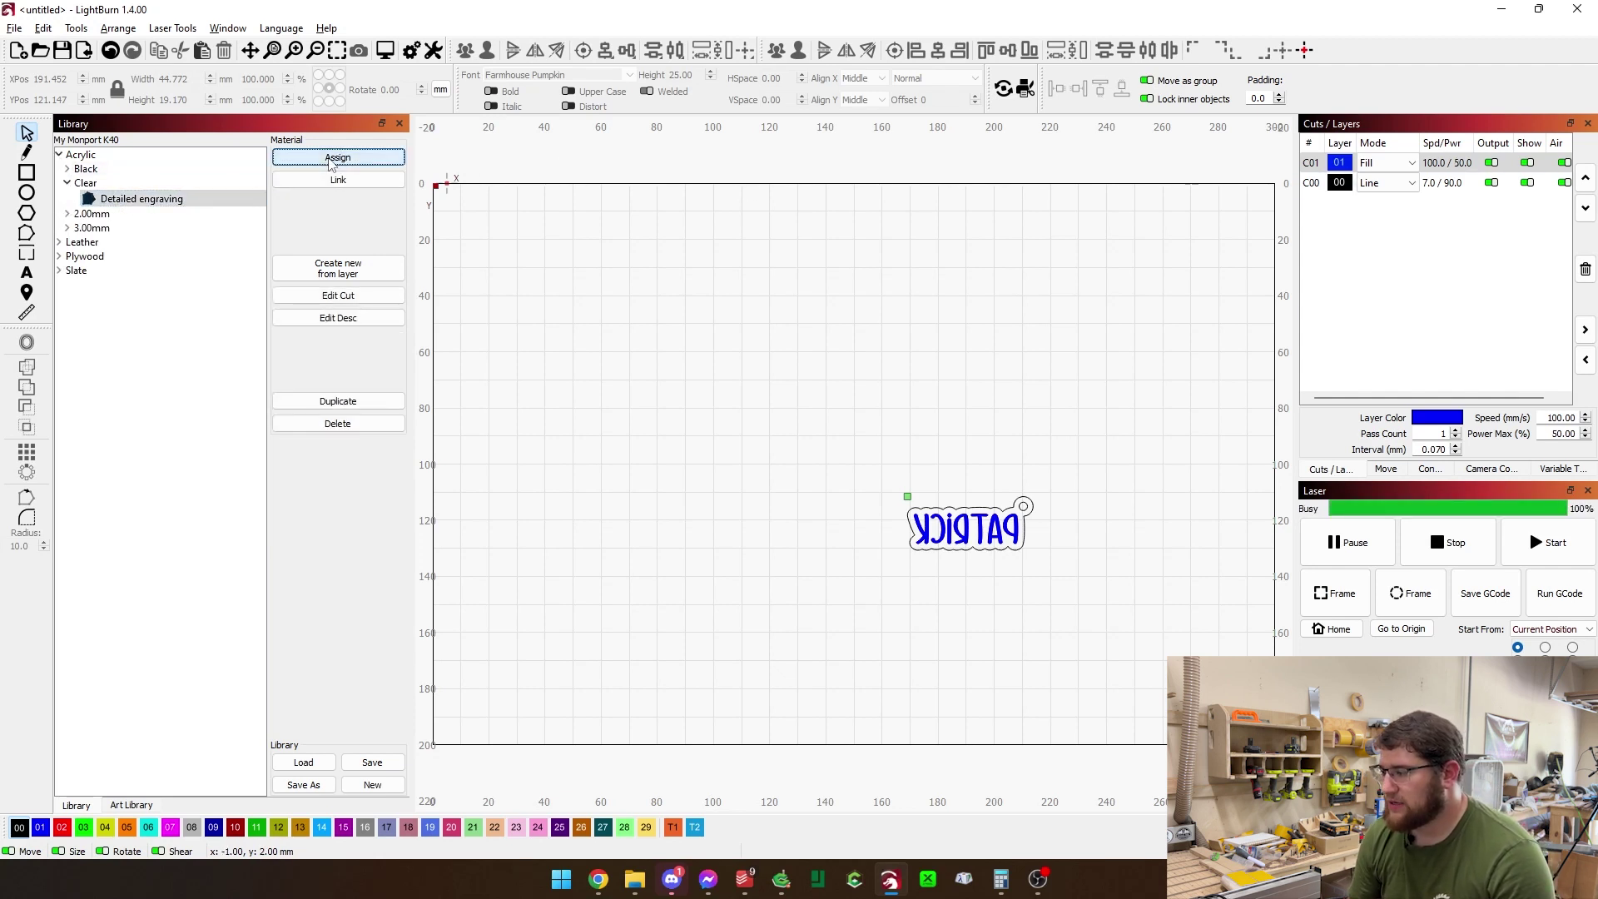
- Set black cut layer C00 to speed 7 and power 80 for the 3.00mm clear acrylic cut
click(68, 229)
click(121, 243)
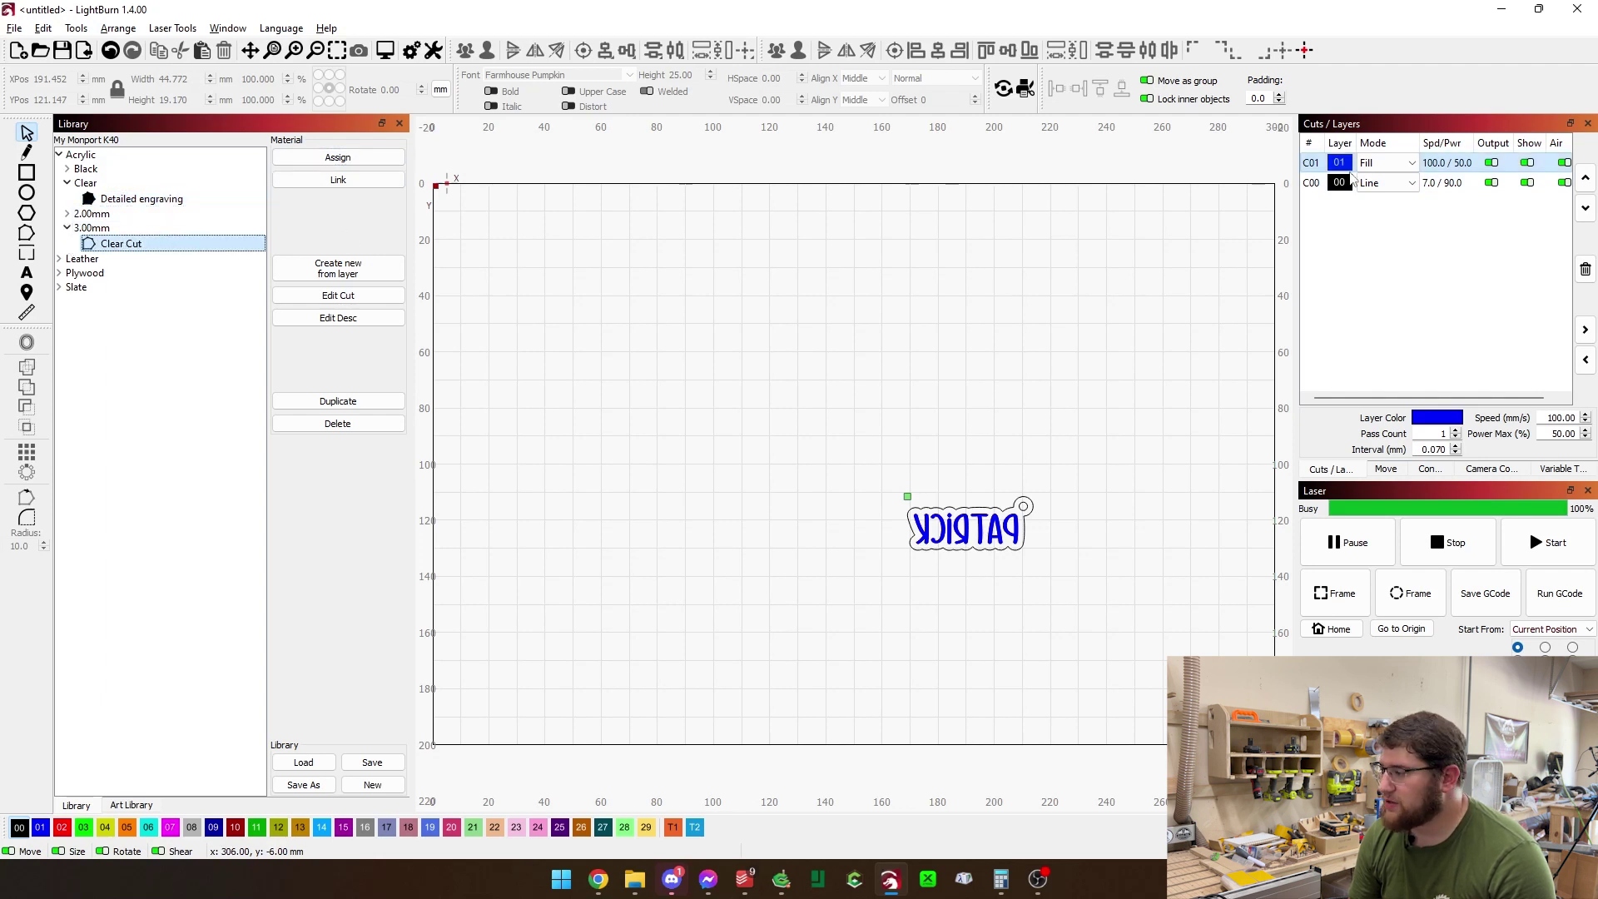
click(1446, 183)
text(7/80)
key(Return)
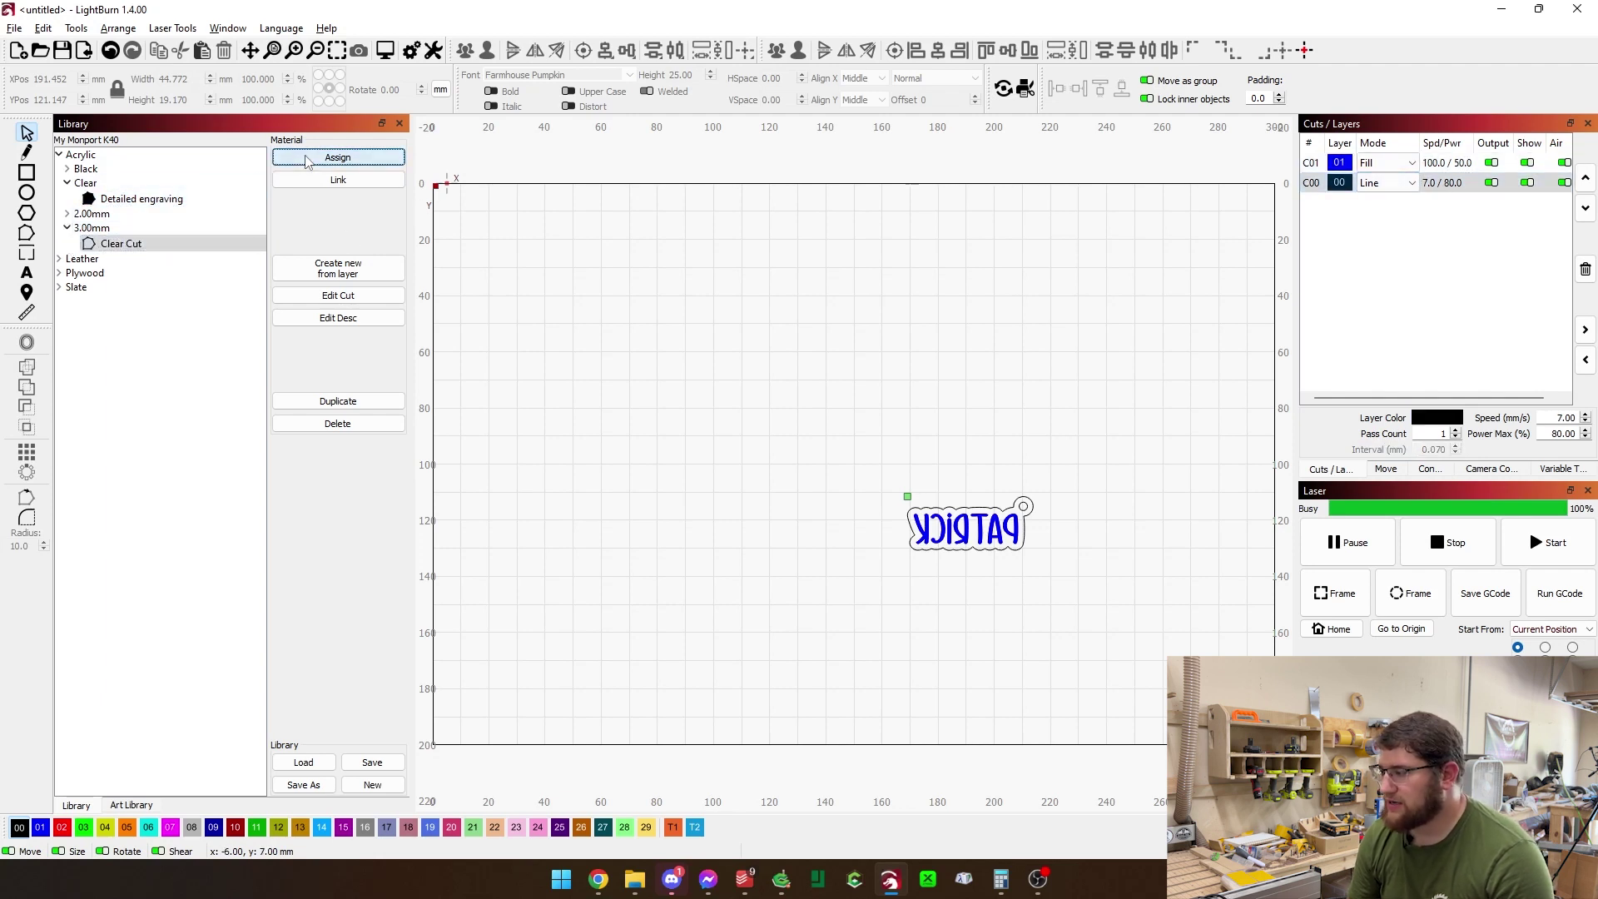
drag(1069, 586, 885, 461)
- Move the keychain to X 160, Y 94 and set Start From back to Current Position
drag(986, 530, 897, 453)
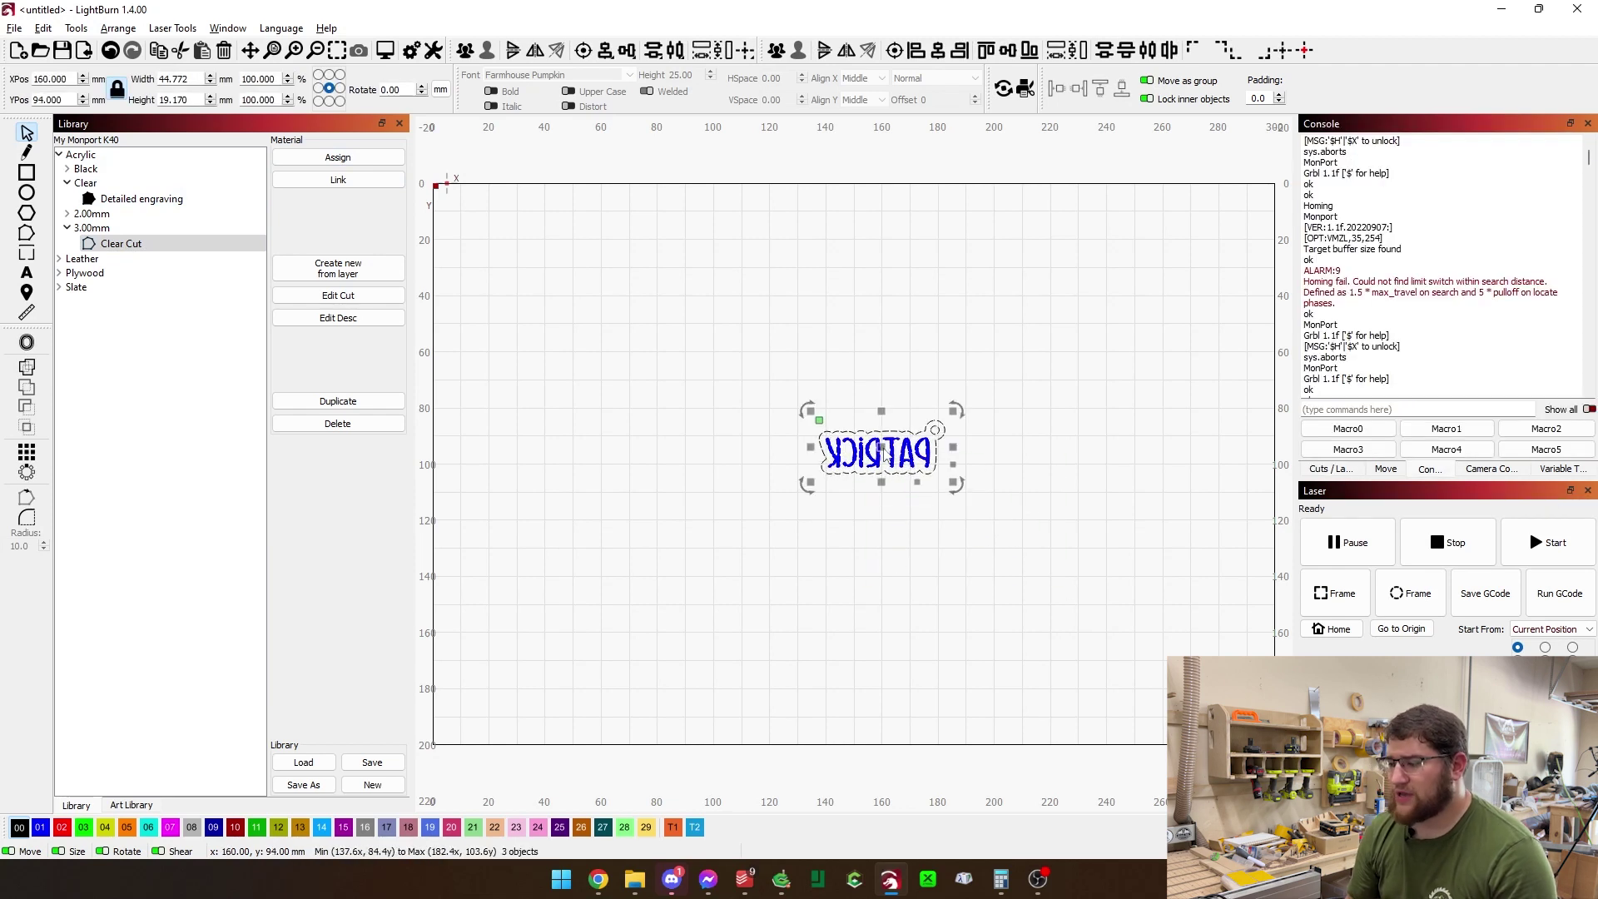
drag(900, 541, 884, 541)
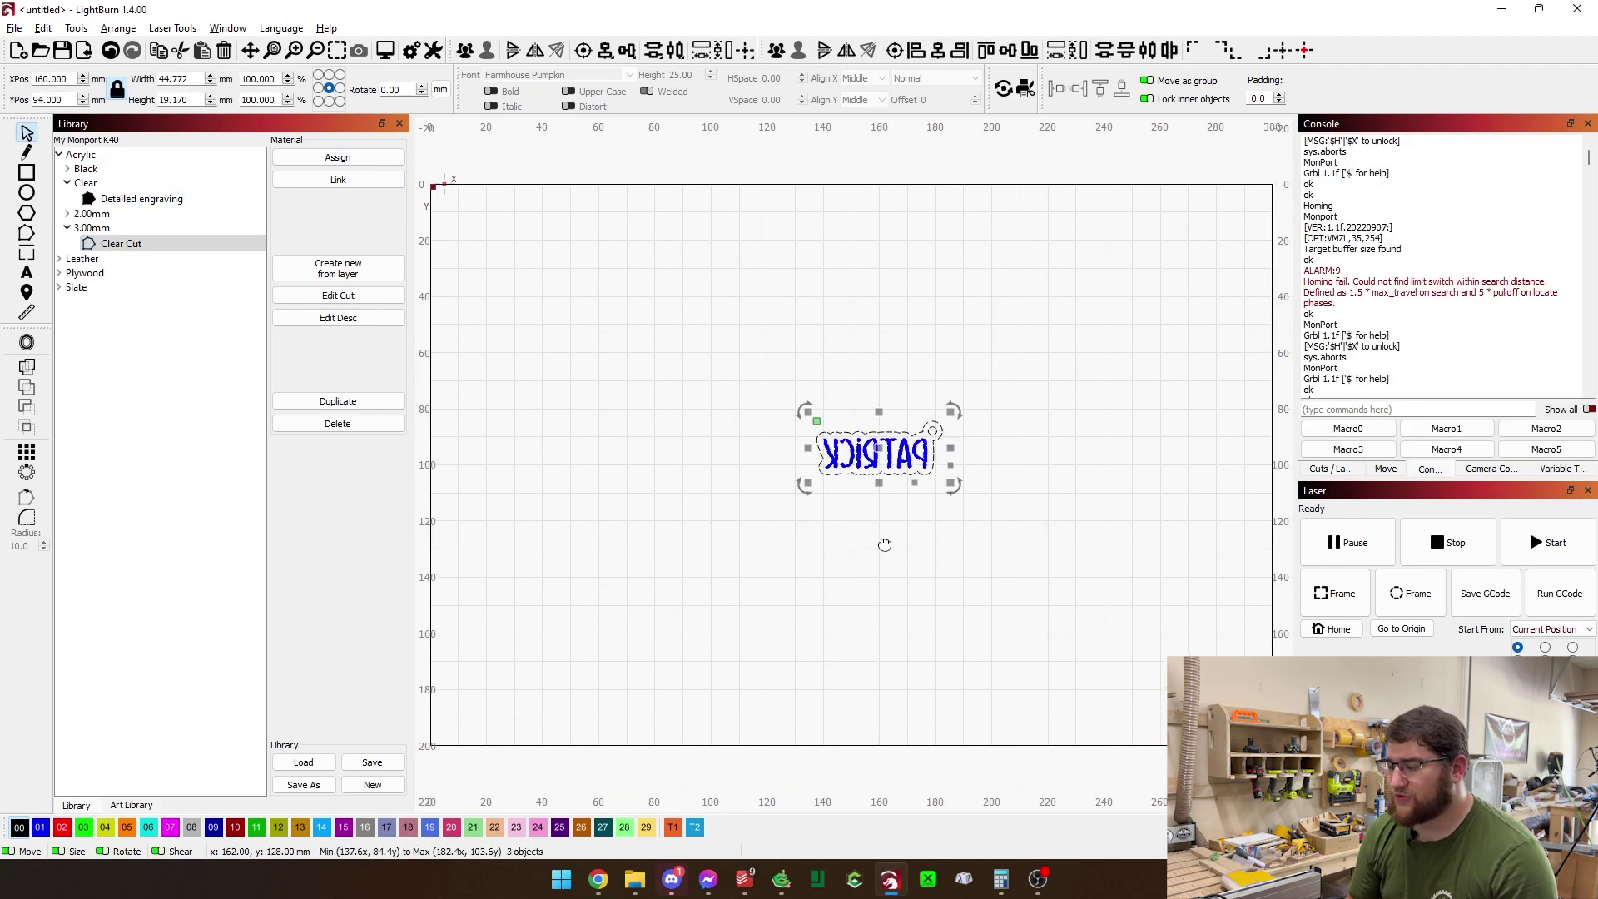
click(1528, 635)
click(1539, 648)
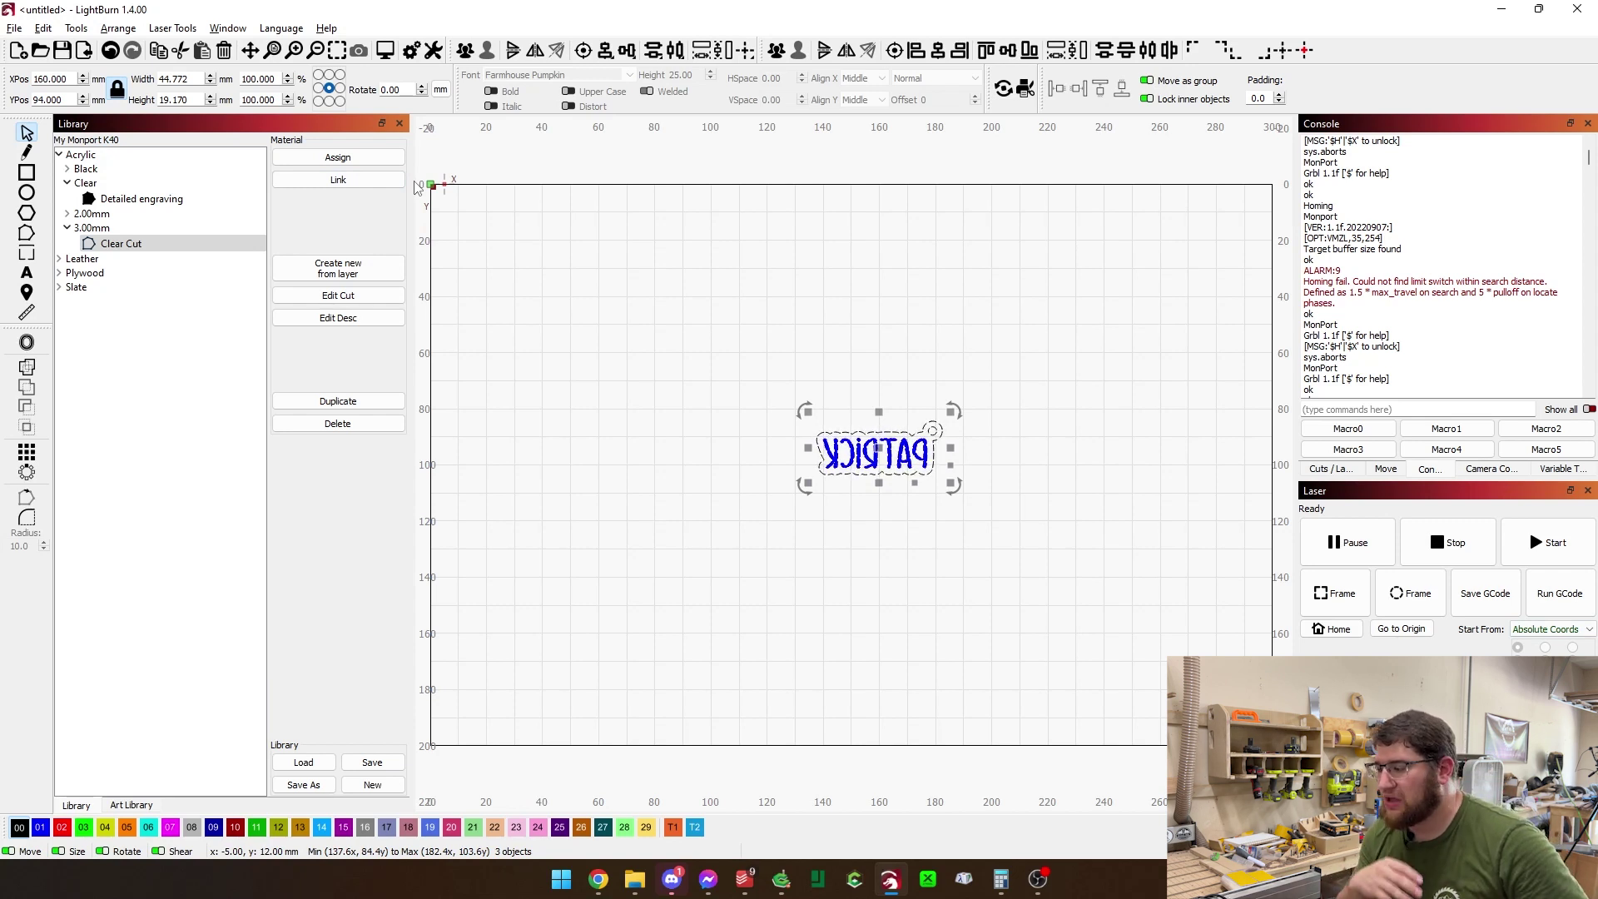
click(1521, 636)
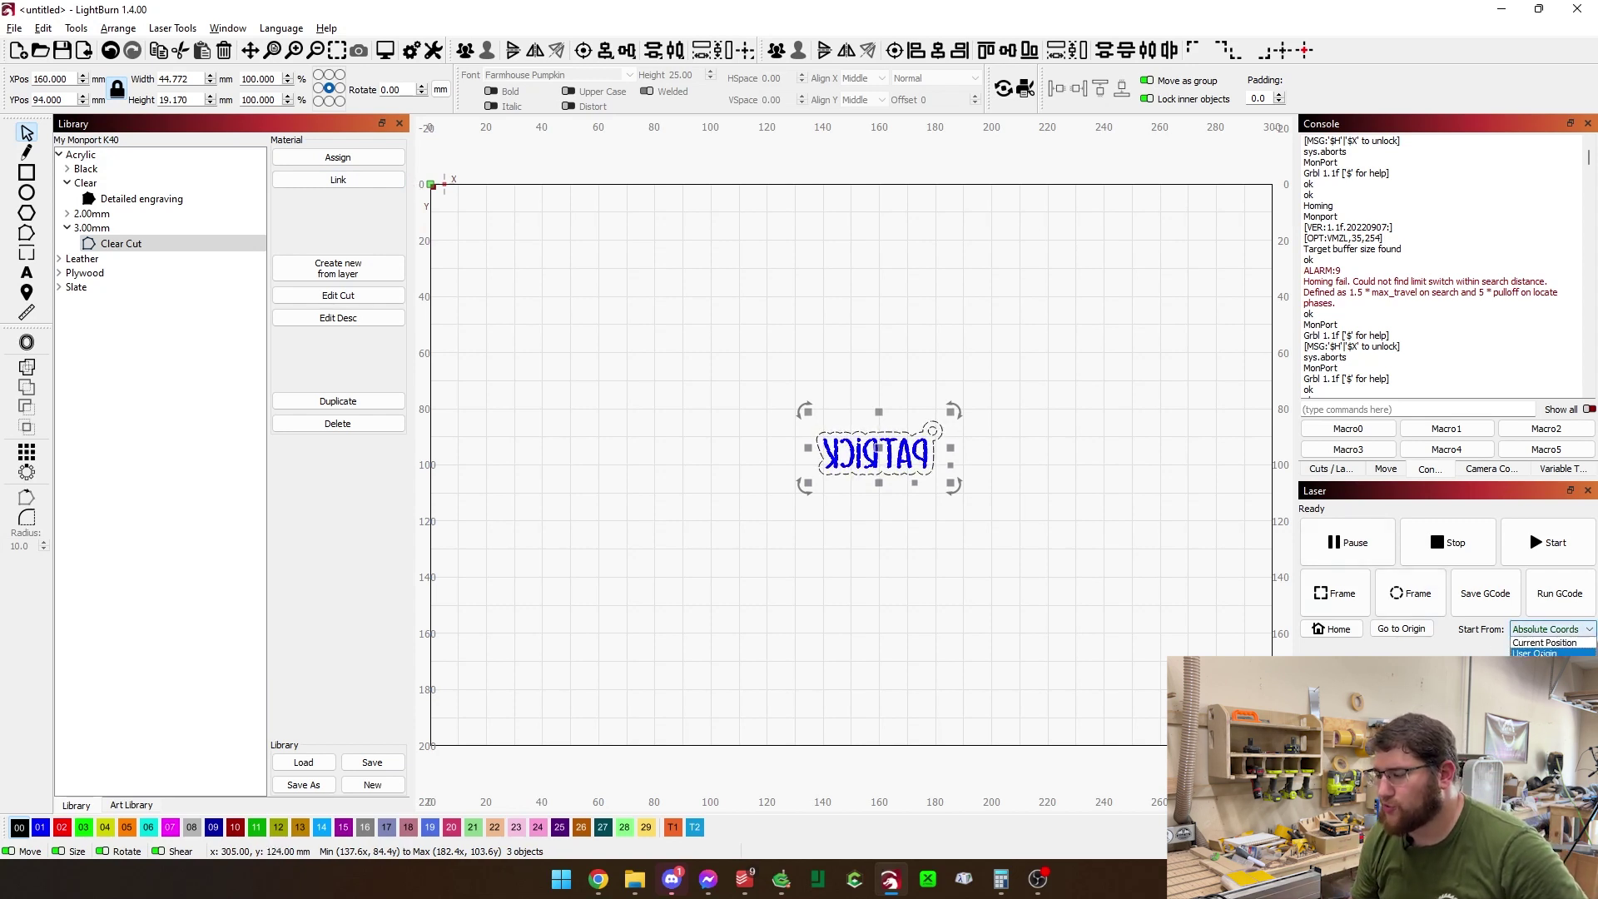
click(1543, 643)
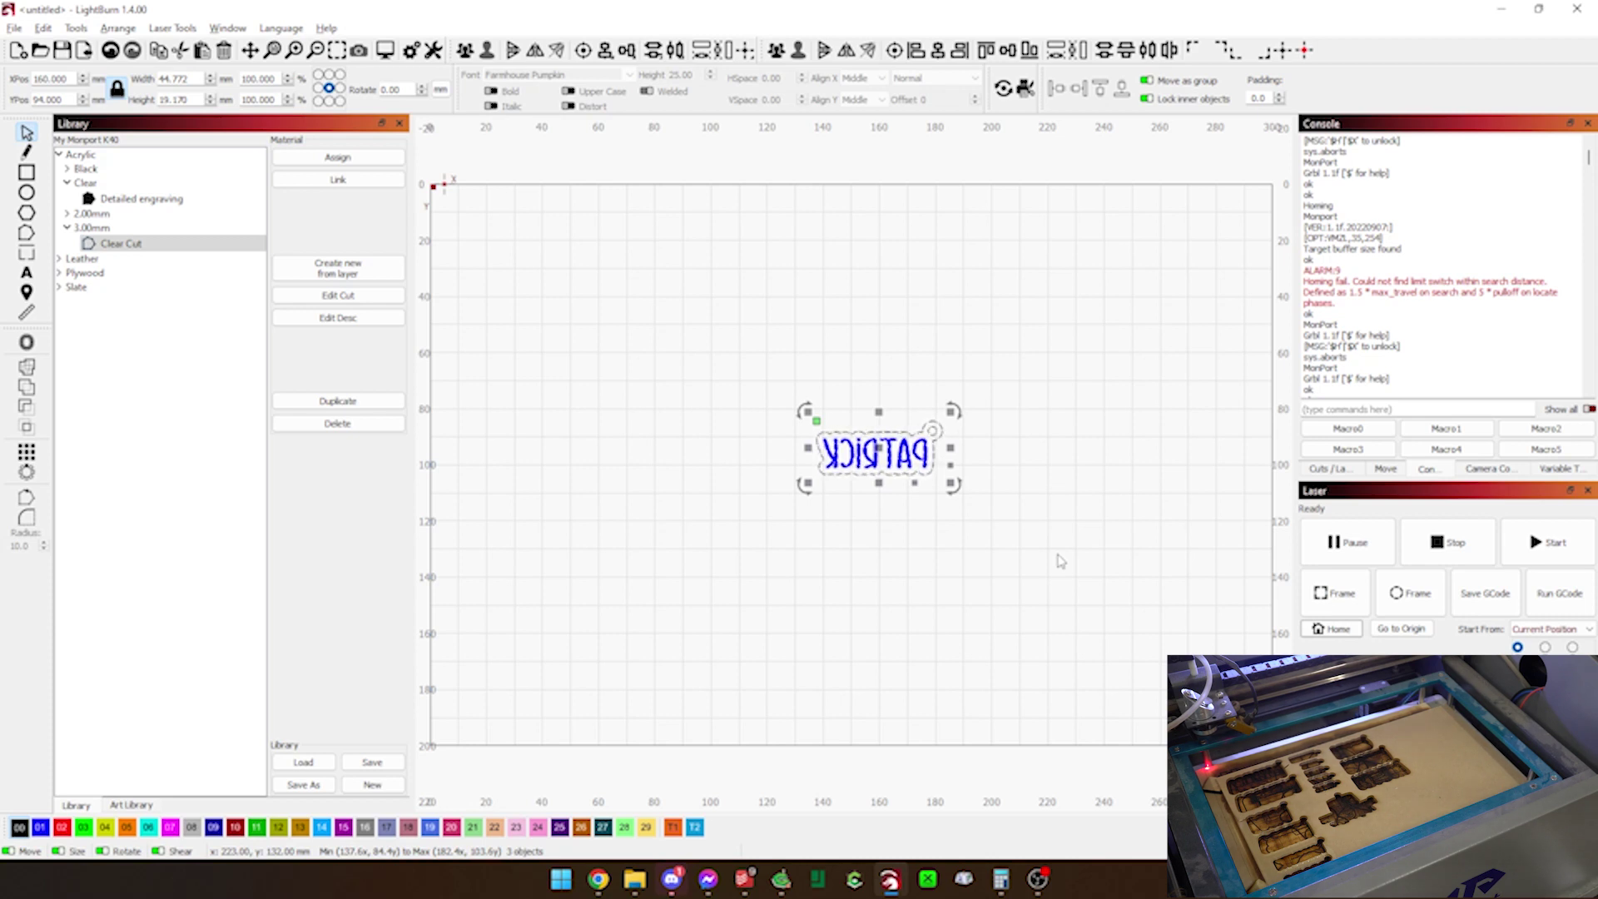
click(881, 447)
- Shift the keychain up-left to X 152, Y 88 and leave it deselected
drag(880, 448, 858, 431)
click(1017, 495)
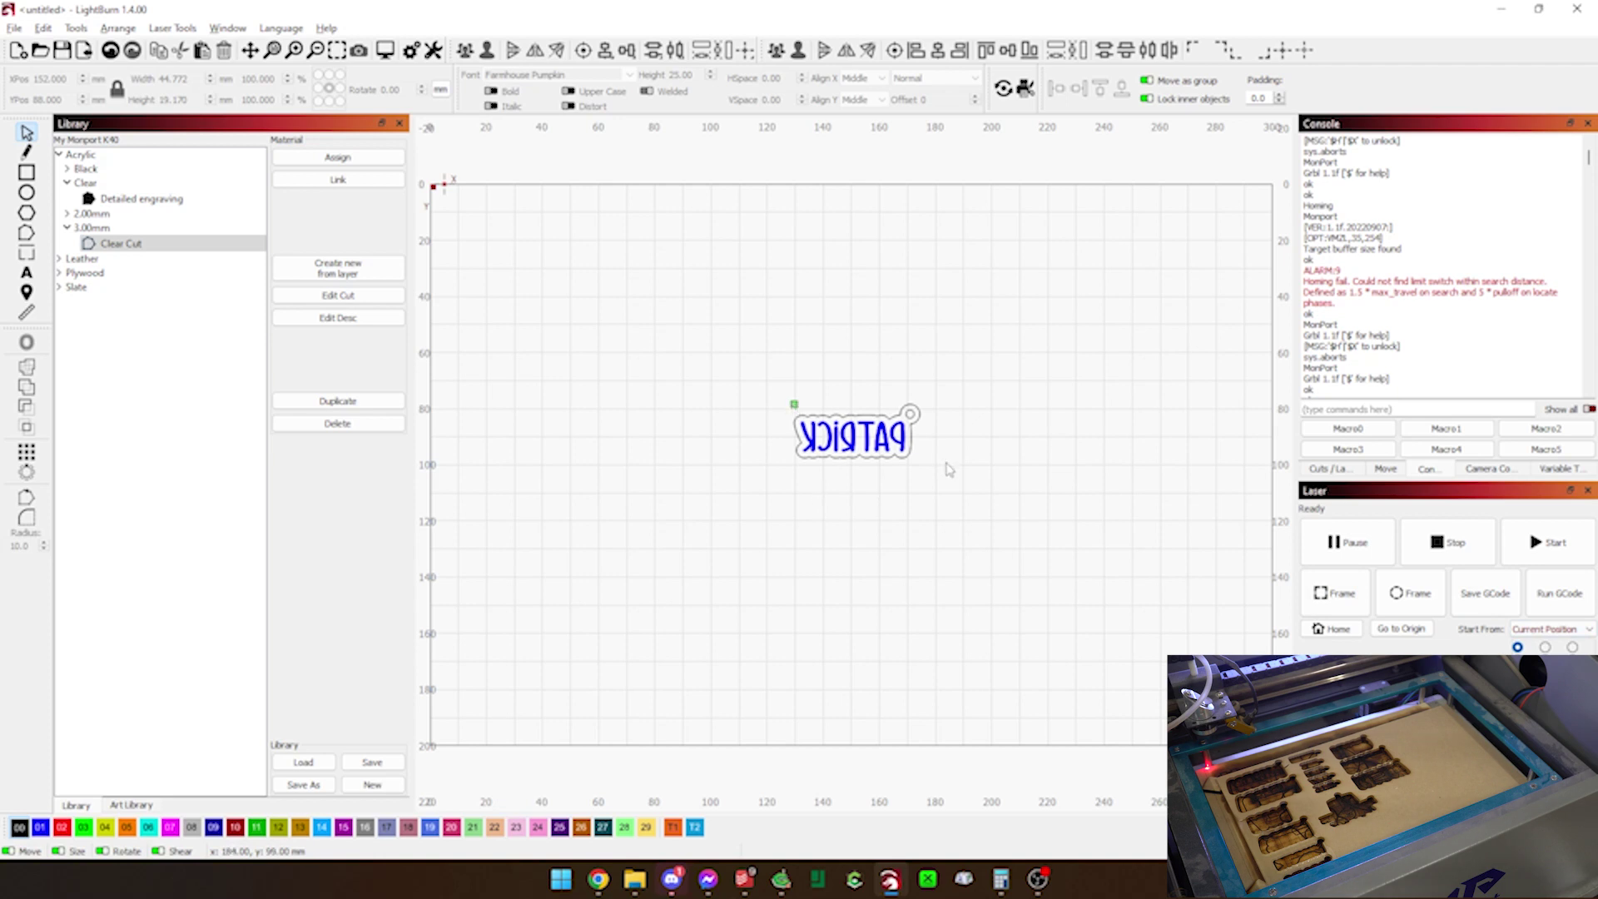
scroll(1388, 325, down, 10)
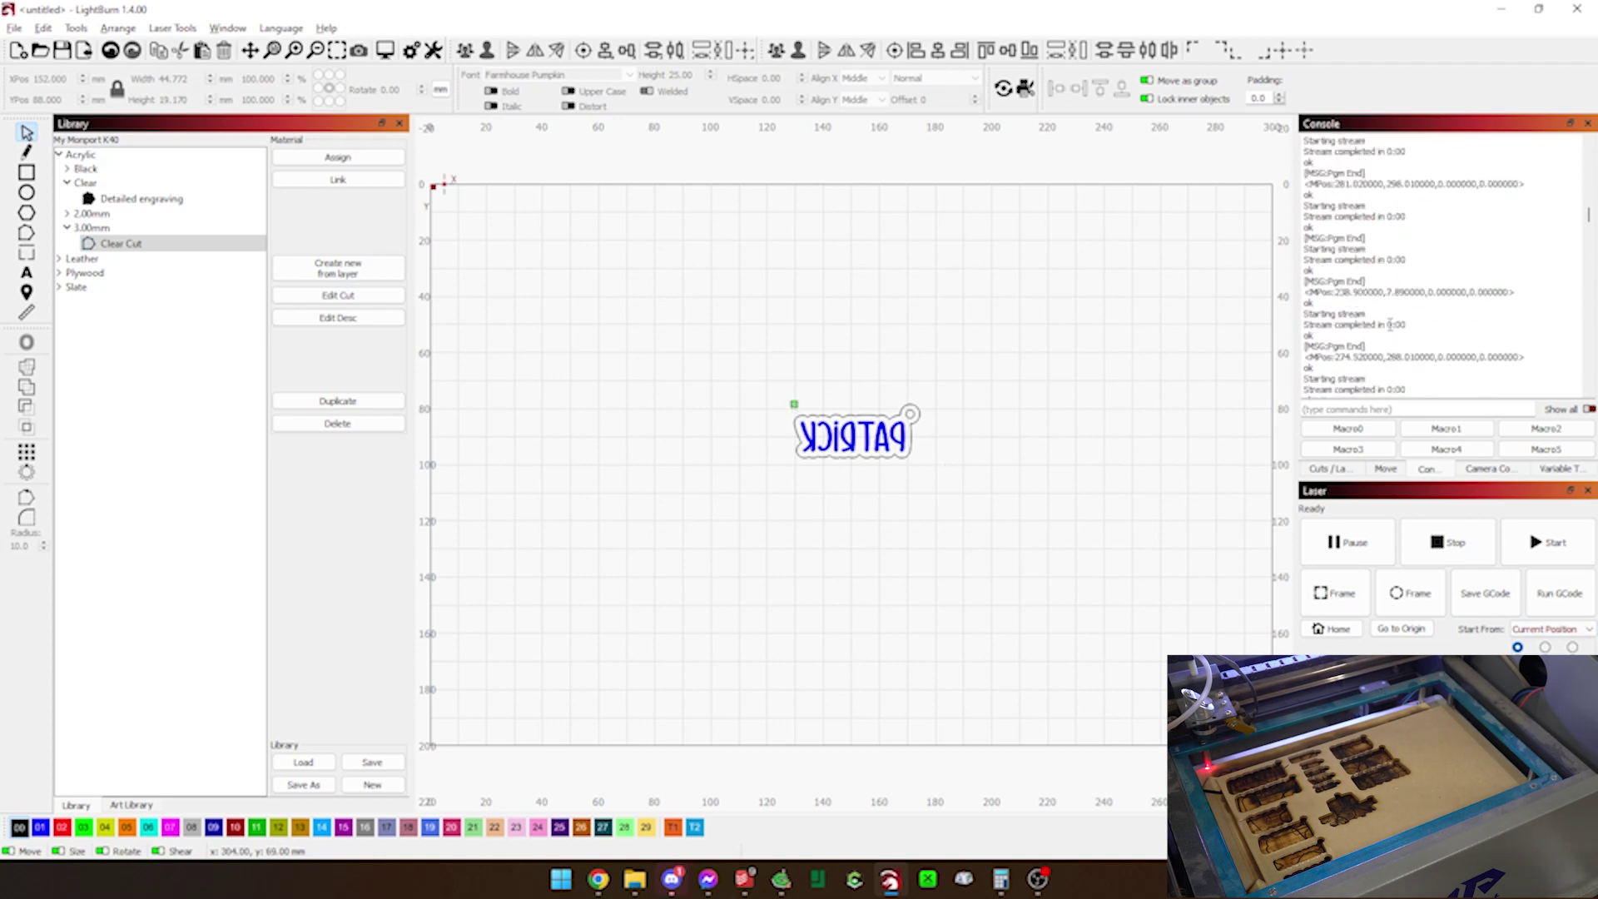
scroll(1388, 325, down, 5)
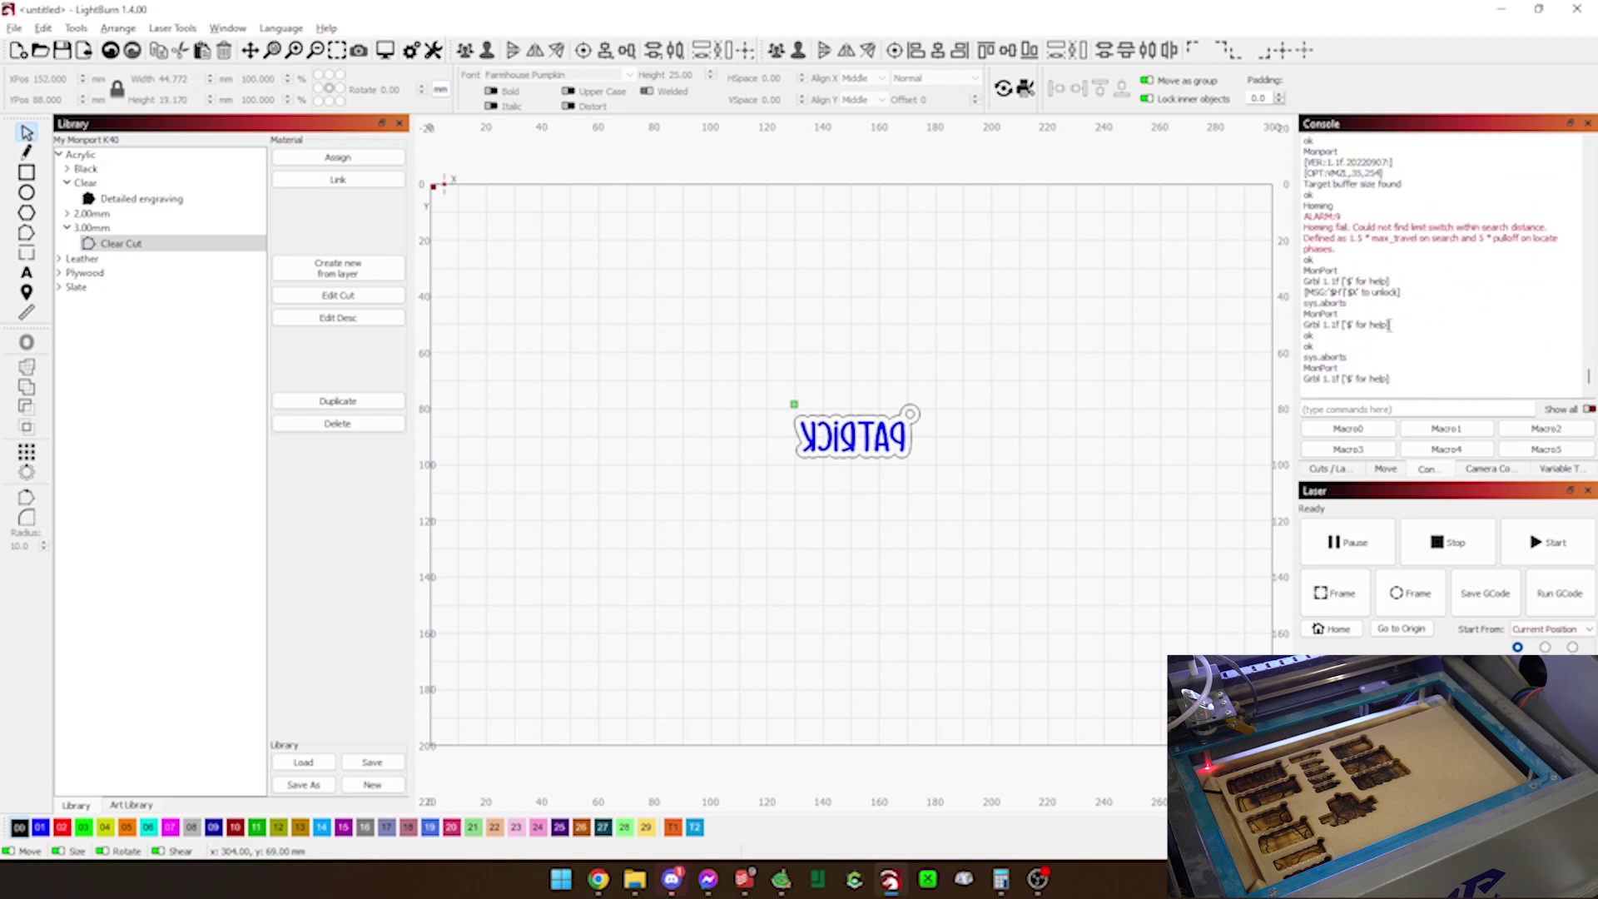
drag(992, 497, 756, 380)
click(758, 310)
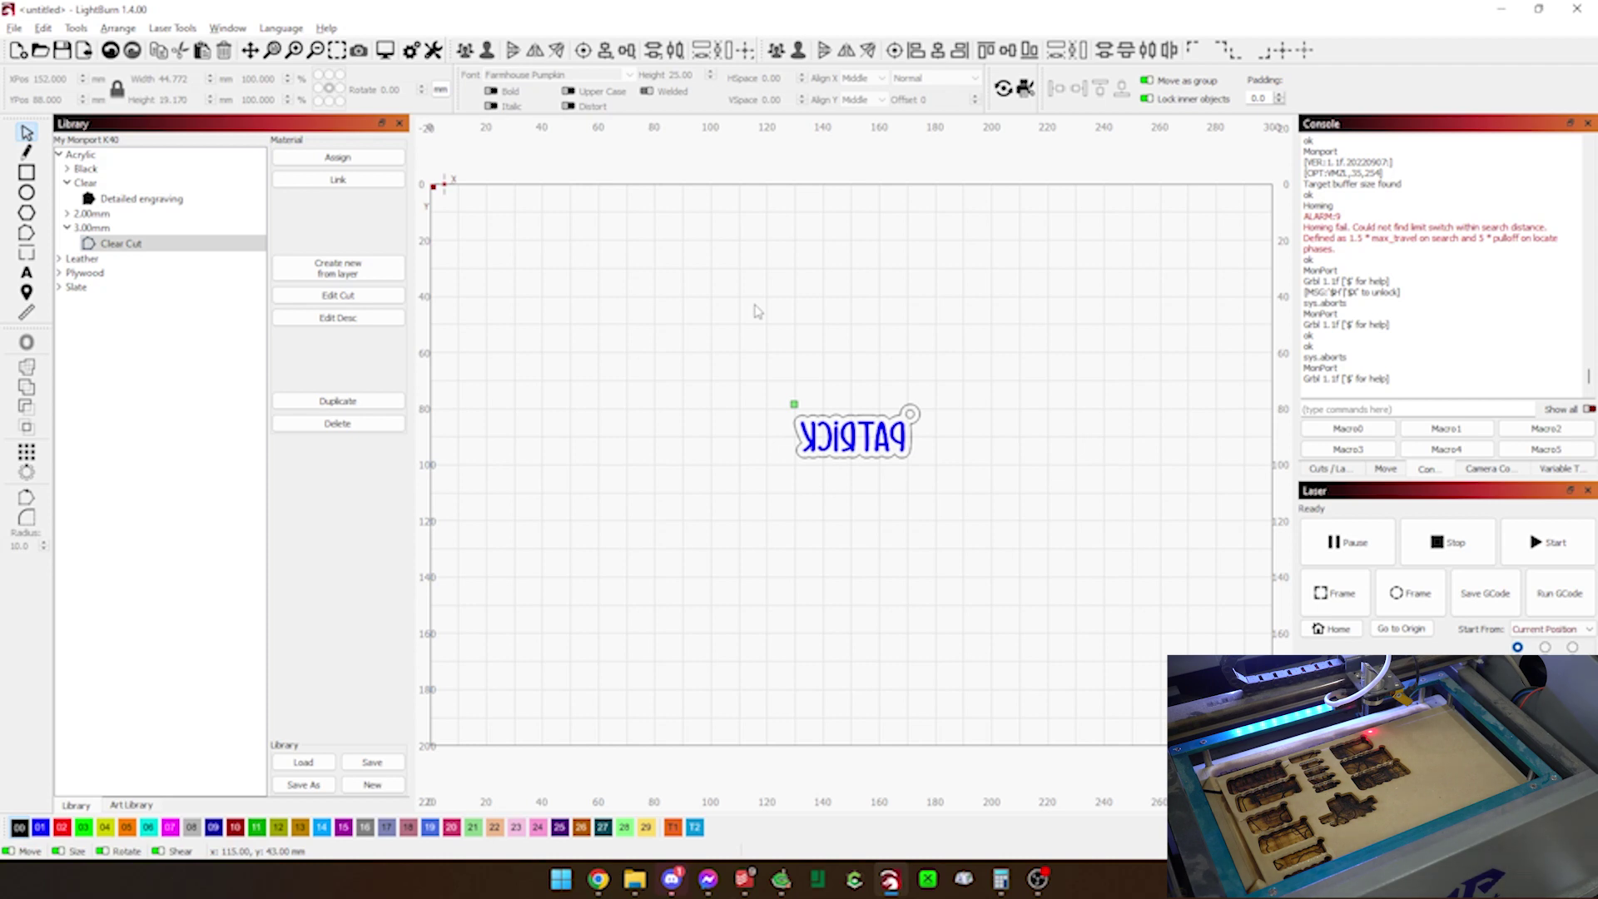
- Frame the job on the laser and review the settings of layers C01 and C00
click(1413, 610)
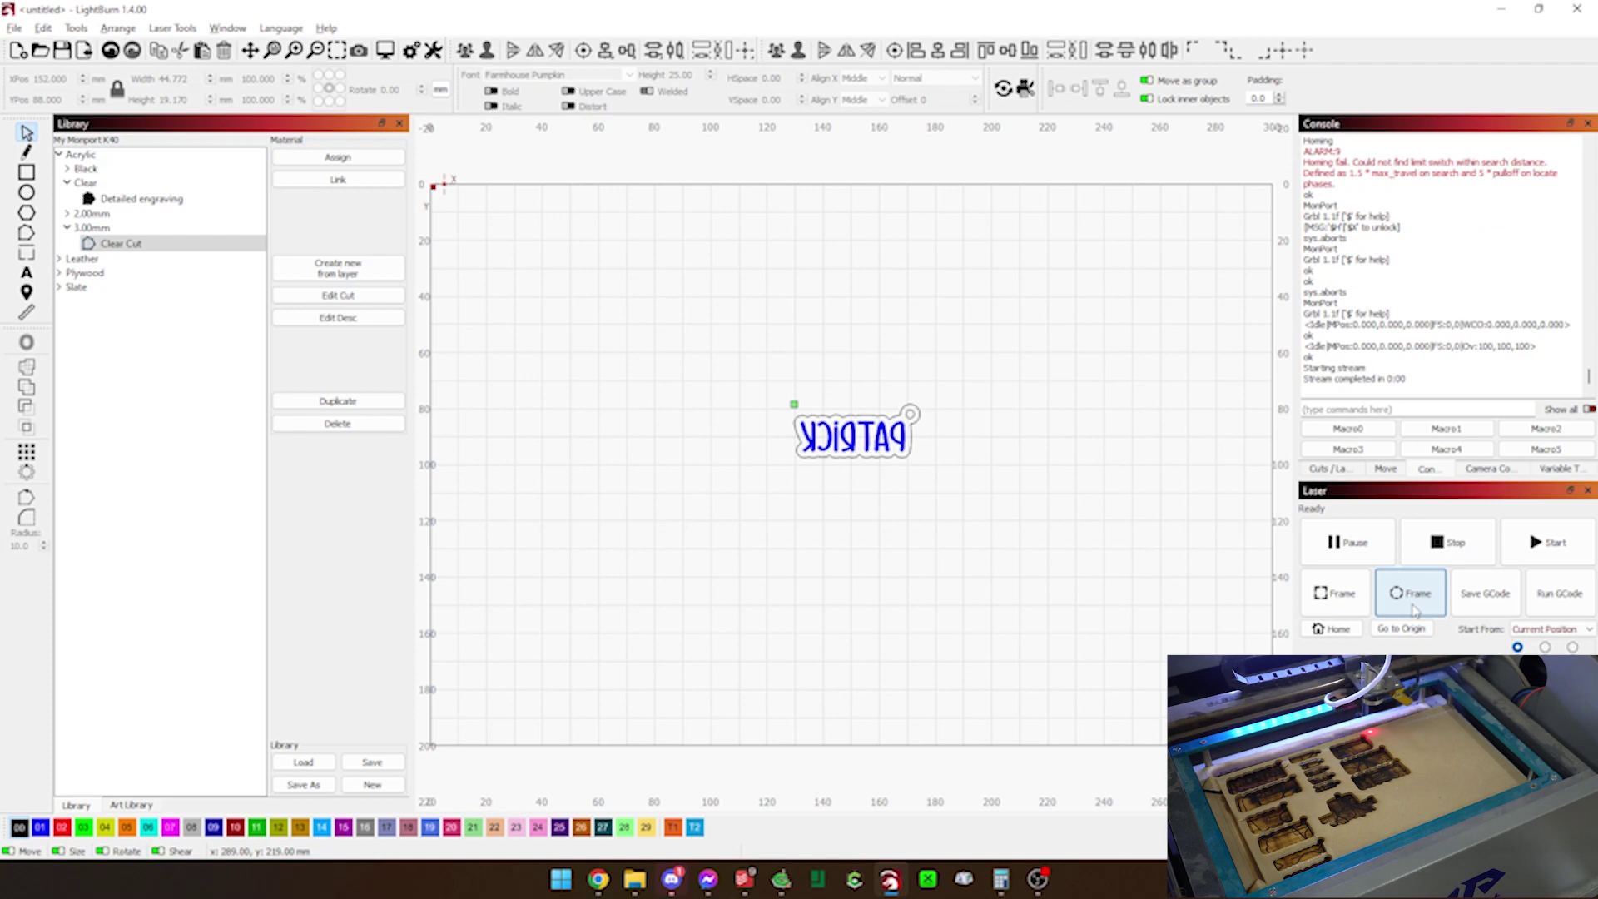
click(1329, 468)
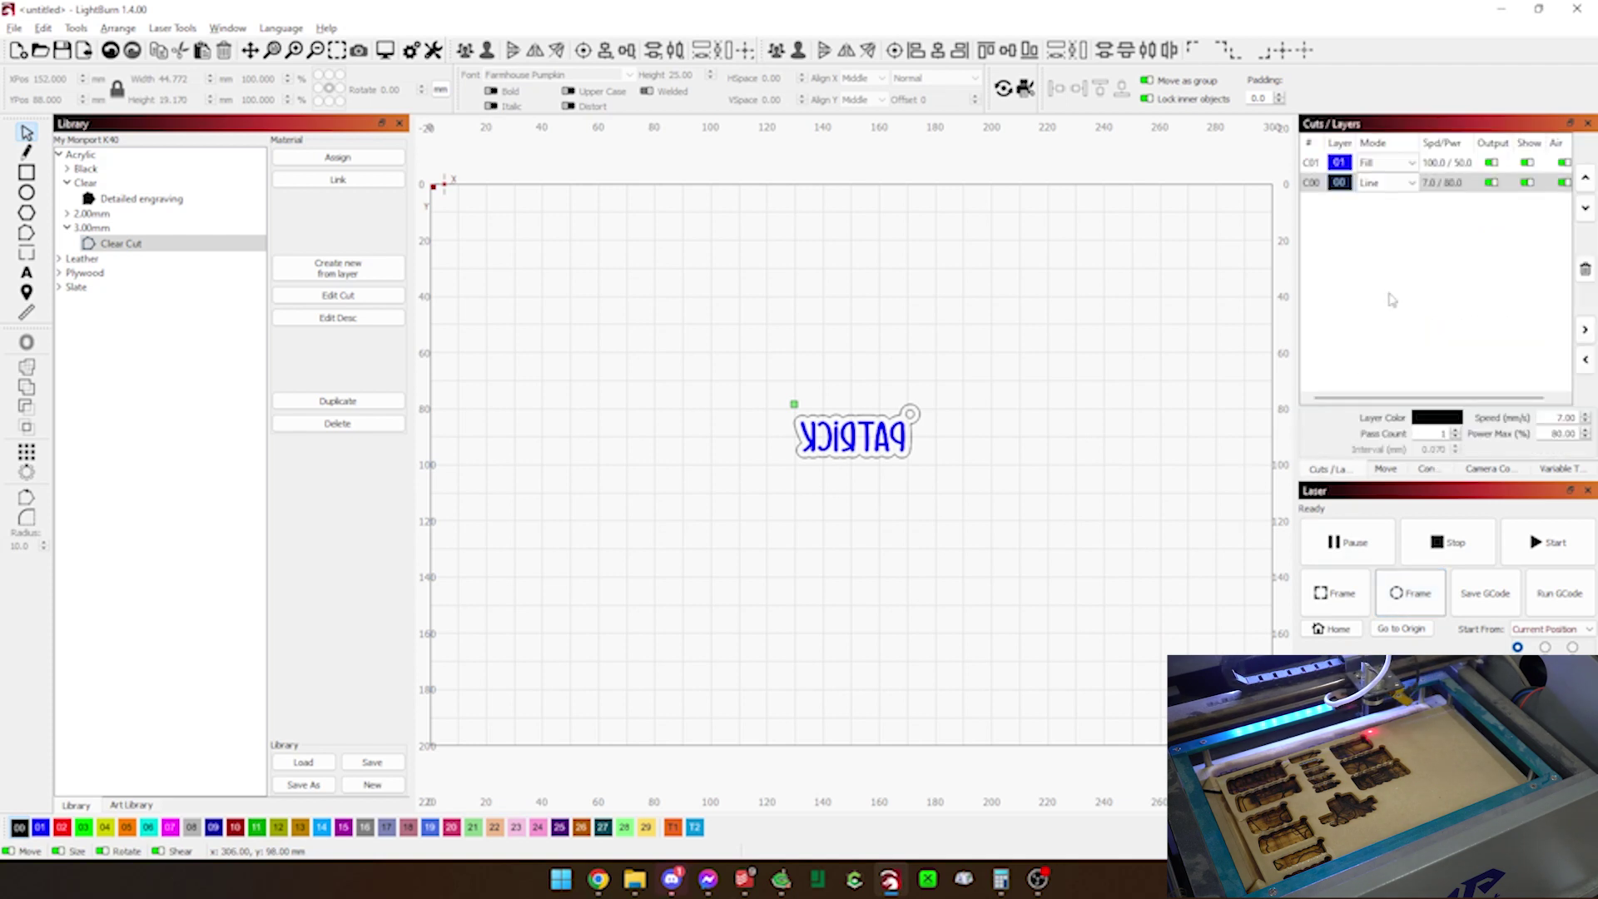
click(1449, 166)
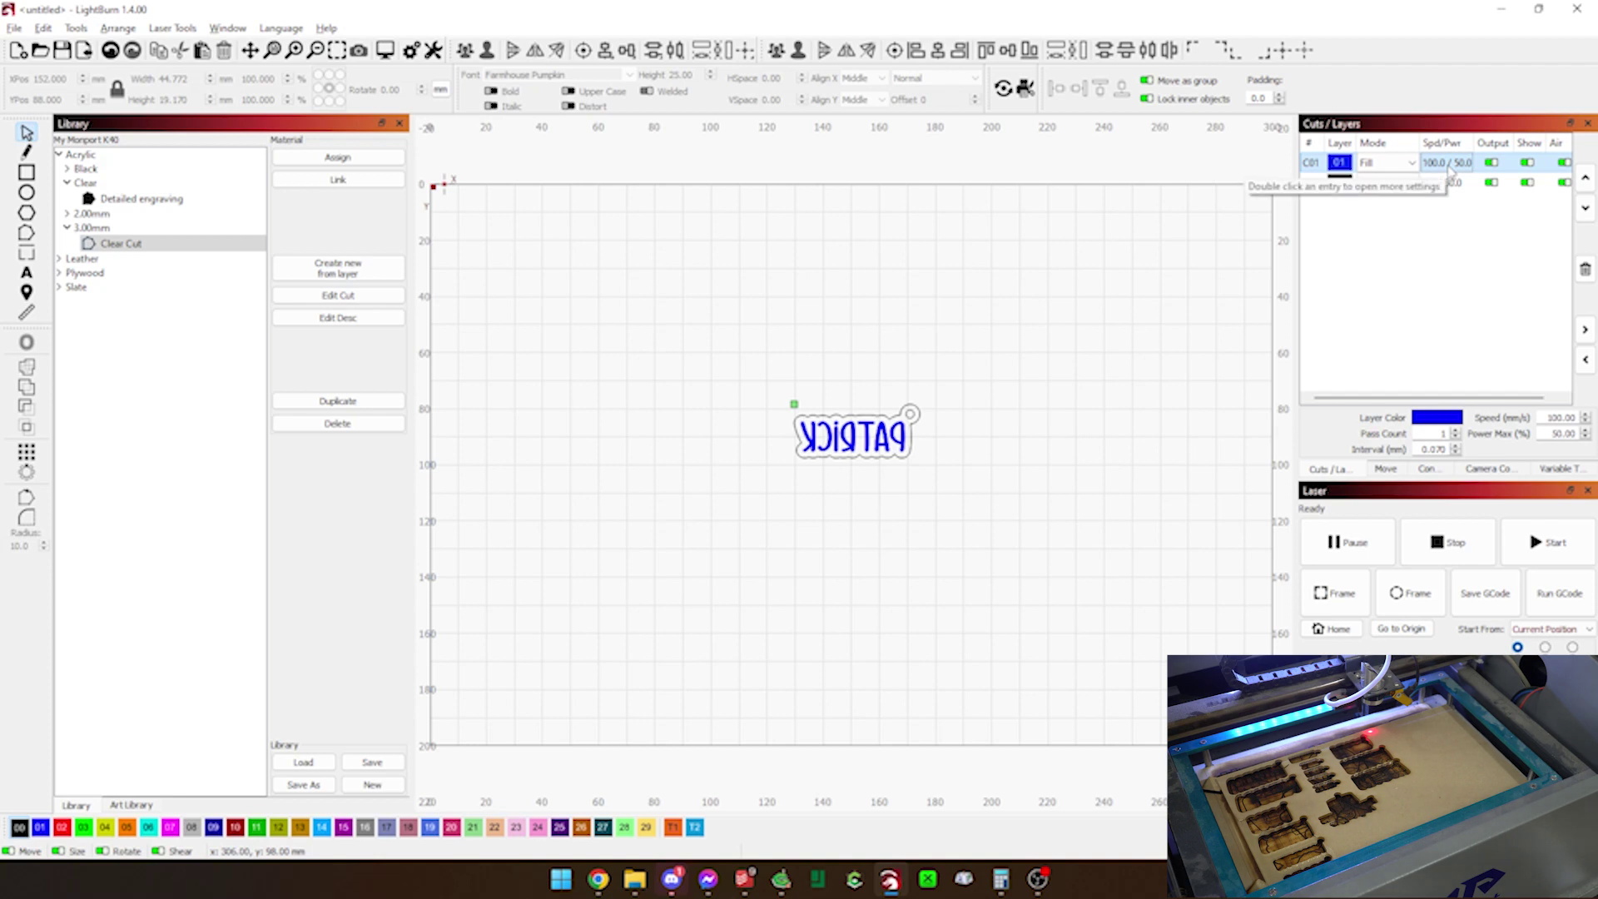
click(1446, 183)
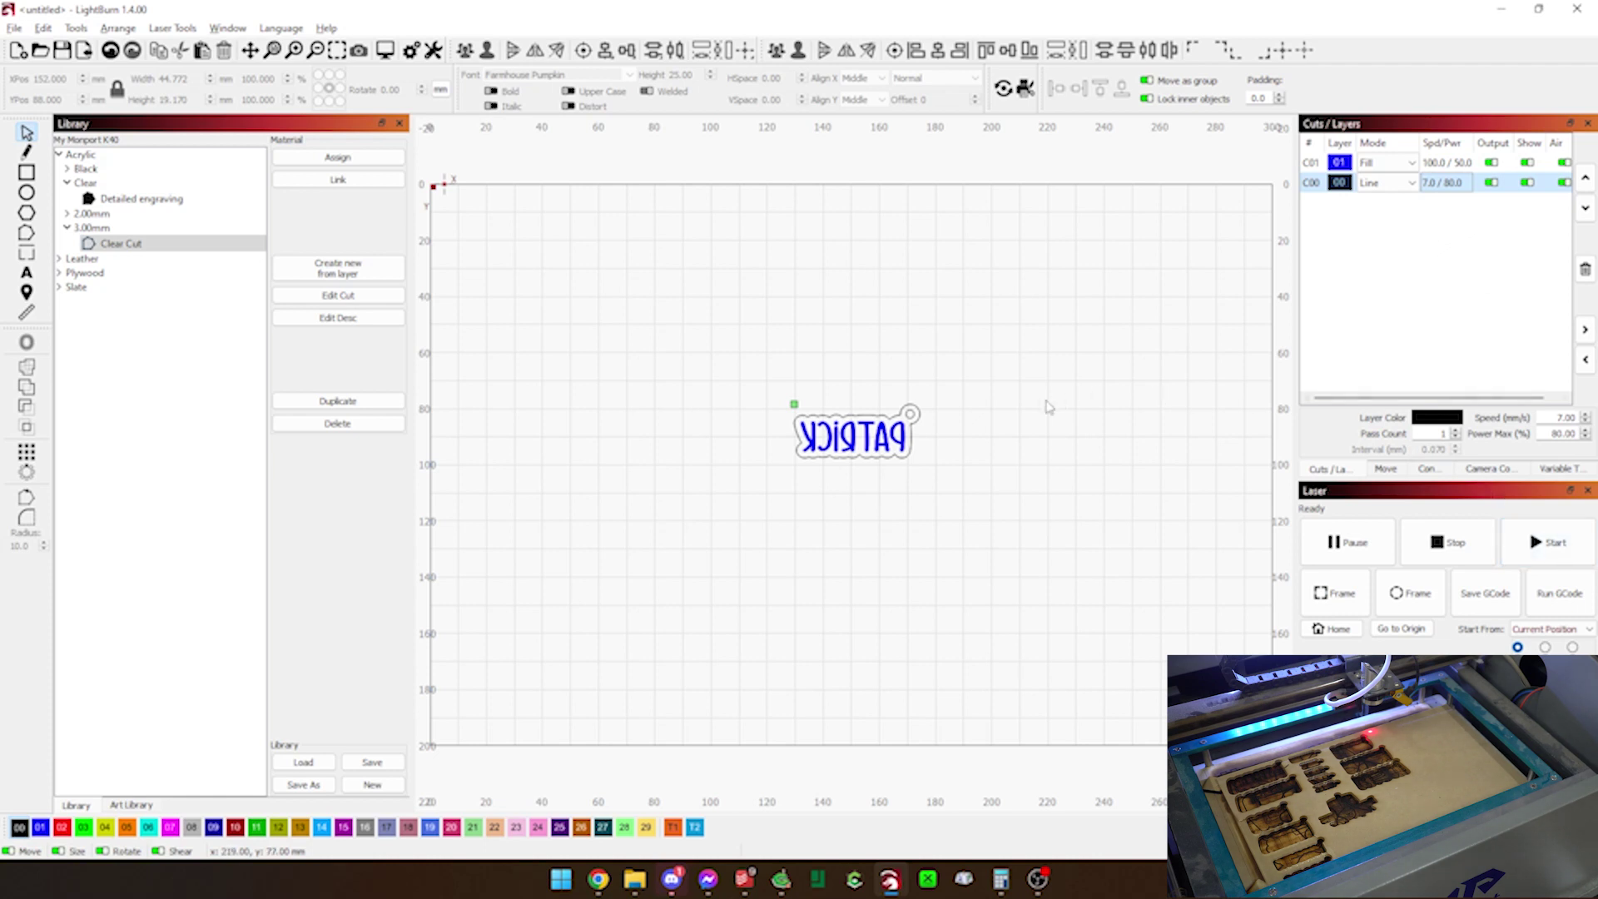
- Preview the cut paths, estimated at a 1:27 run, then close the preview
right_click(1022, 411)
click(1063, 631)
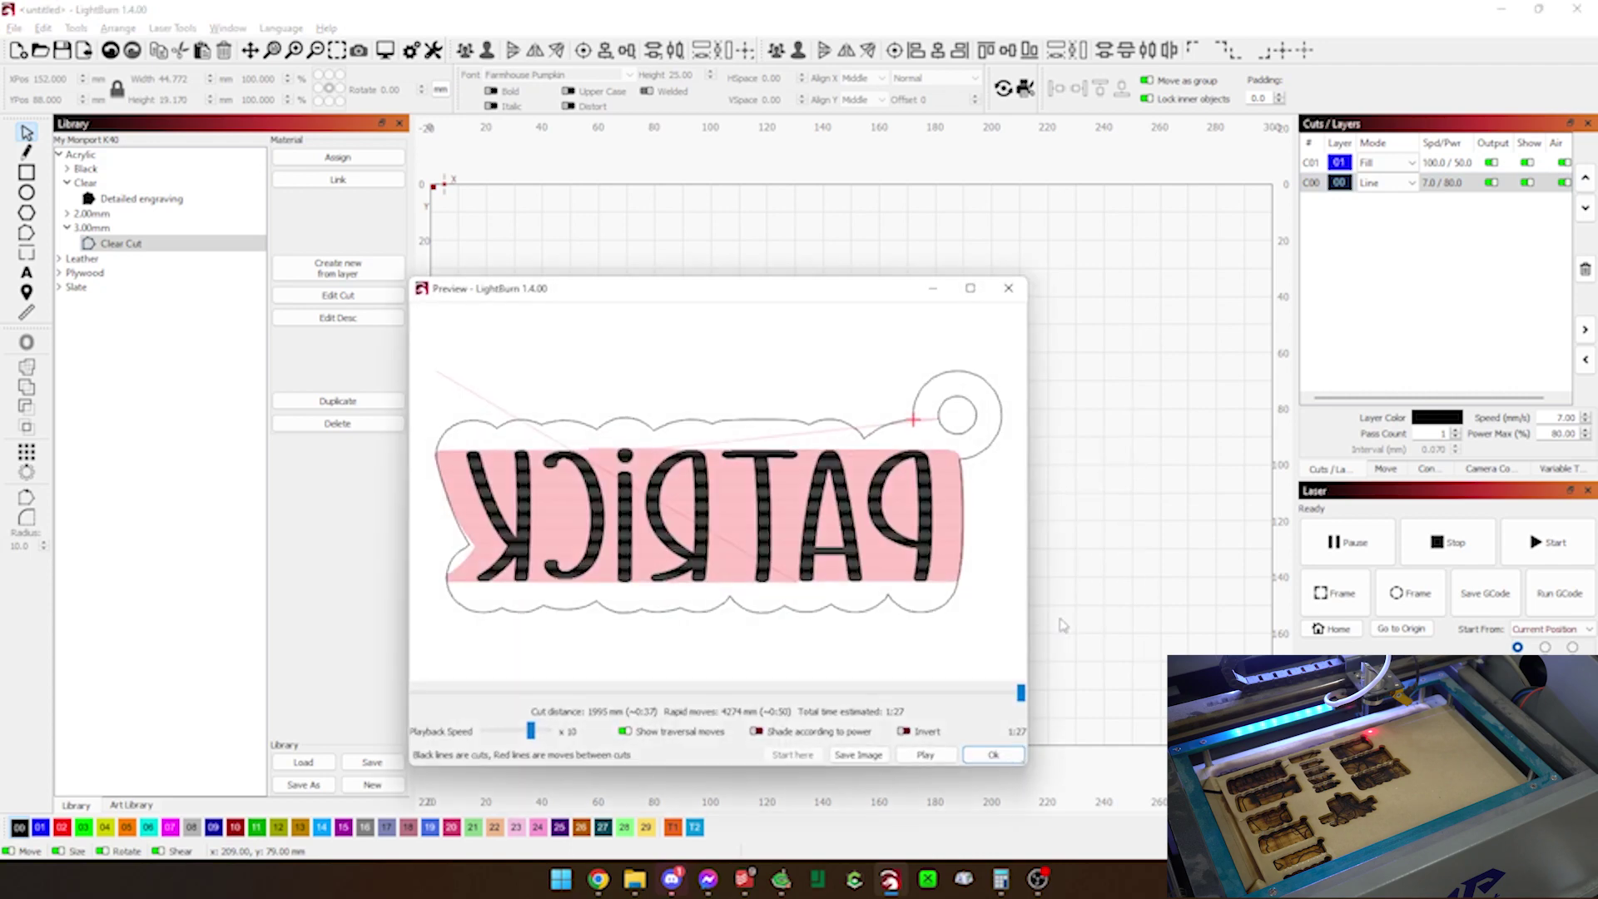
click(982, 756)
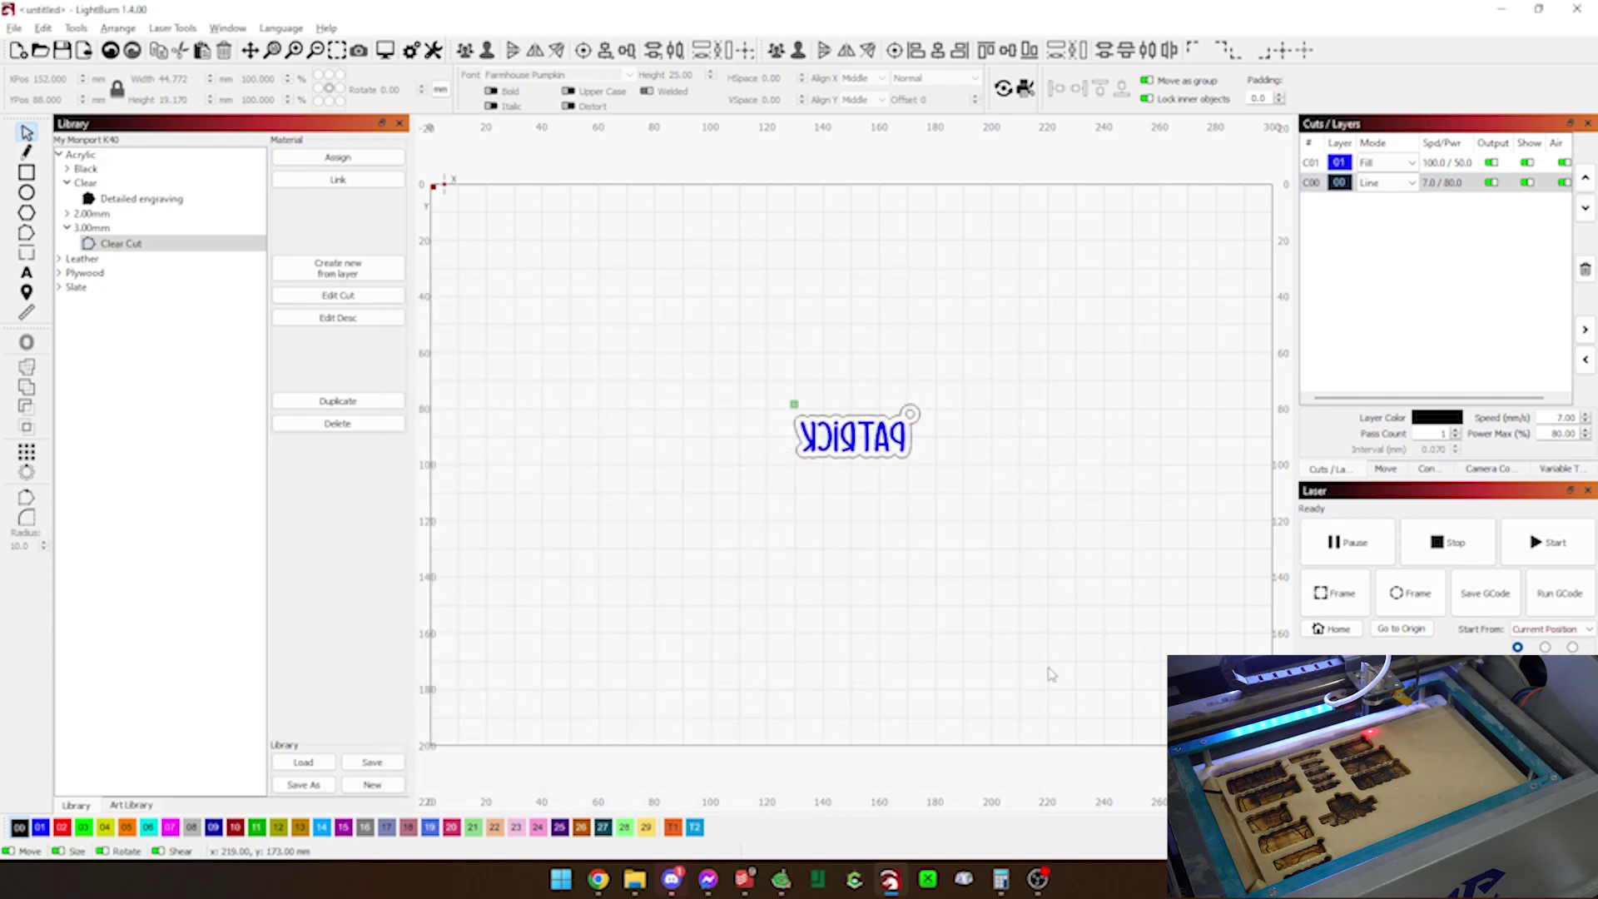